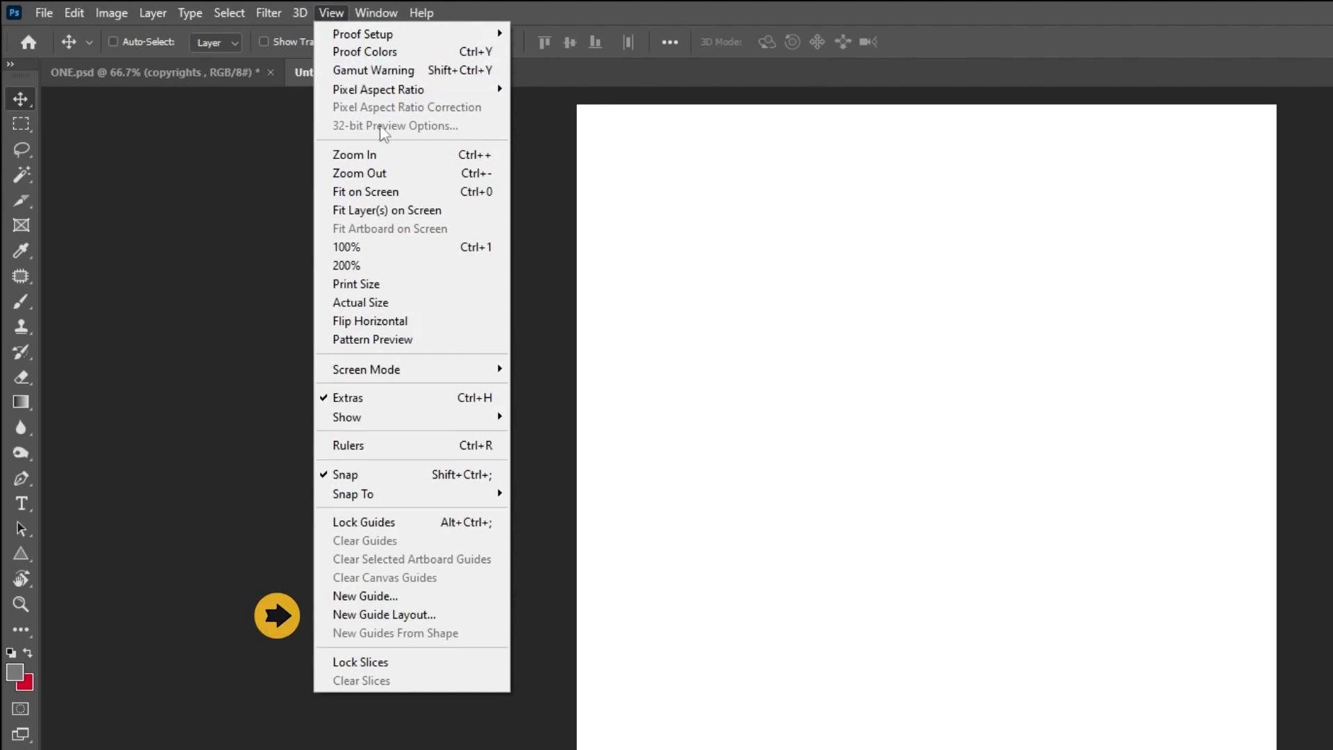
# Step: Add a 2-row guide layout with 1080 px gutter and 50 px left and right margins
pyautogui.click(421, 613)
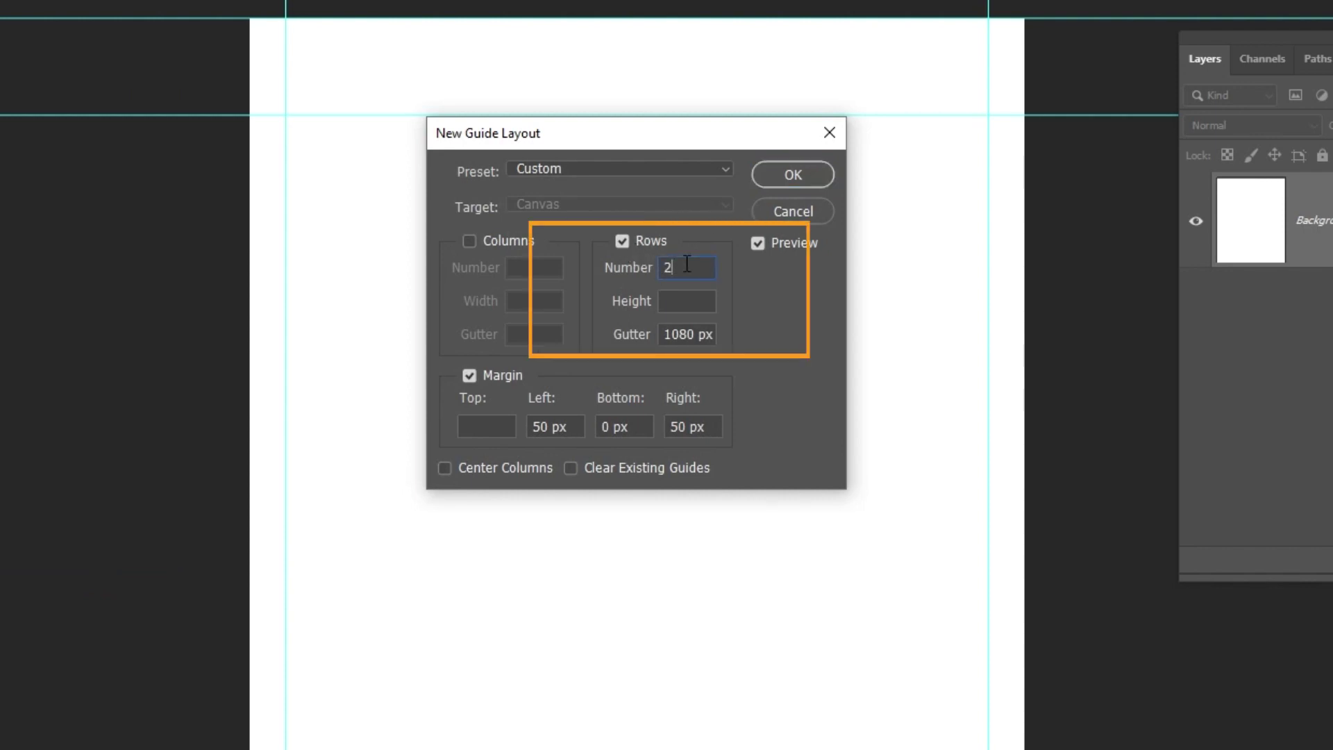
pyautogui.click(566, 431)
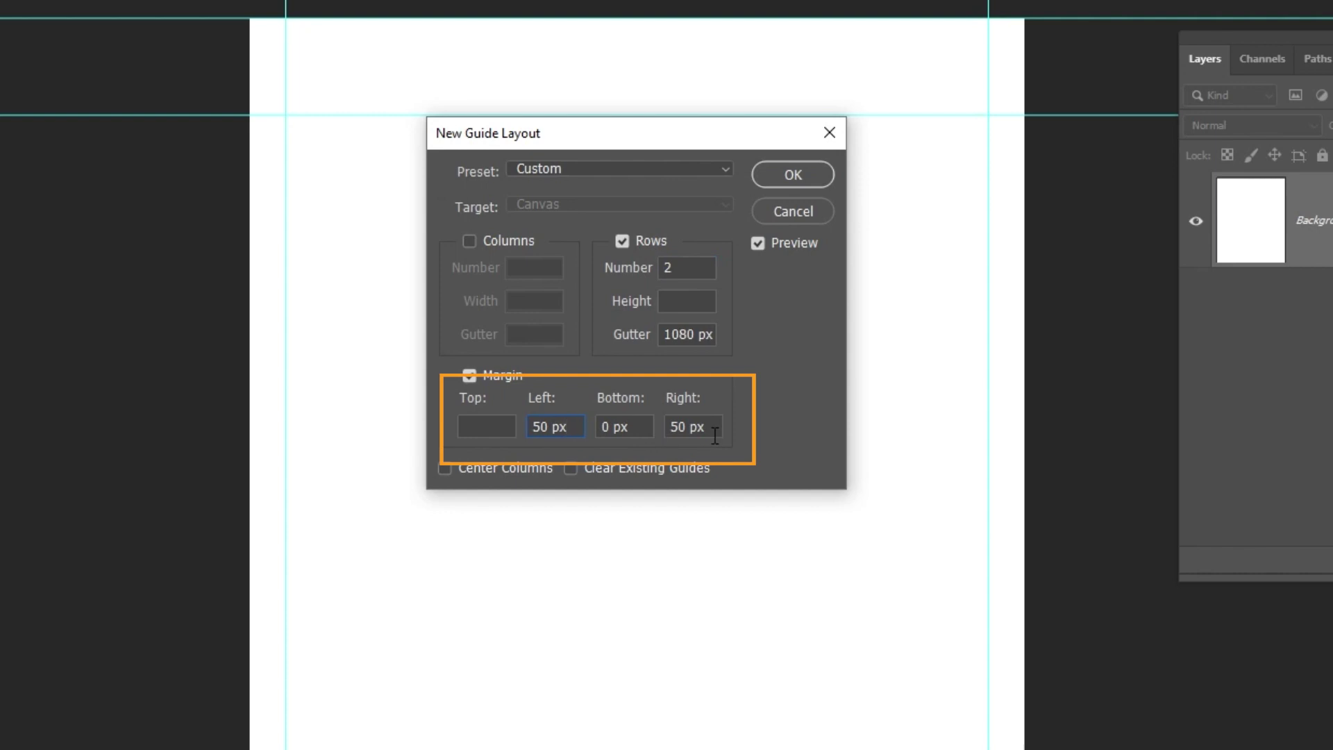
pyautogui.click(810, 176)
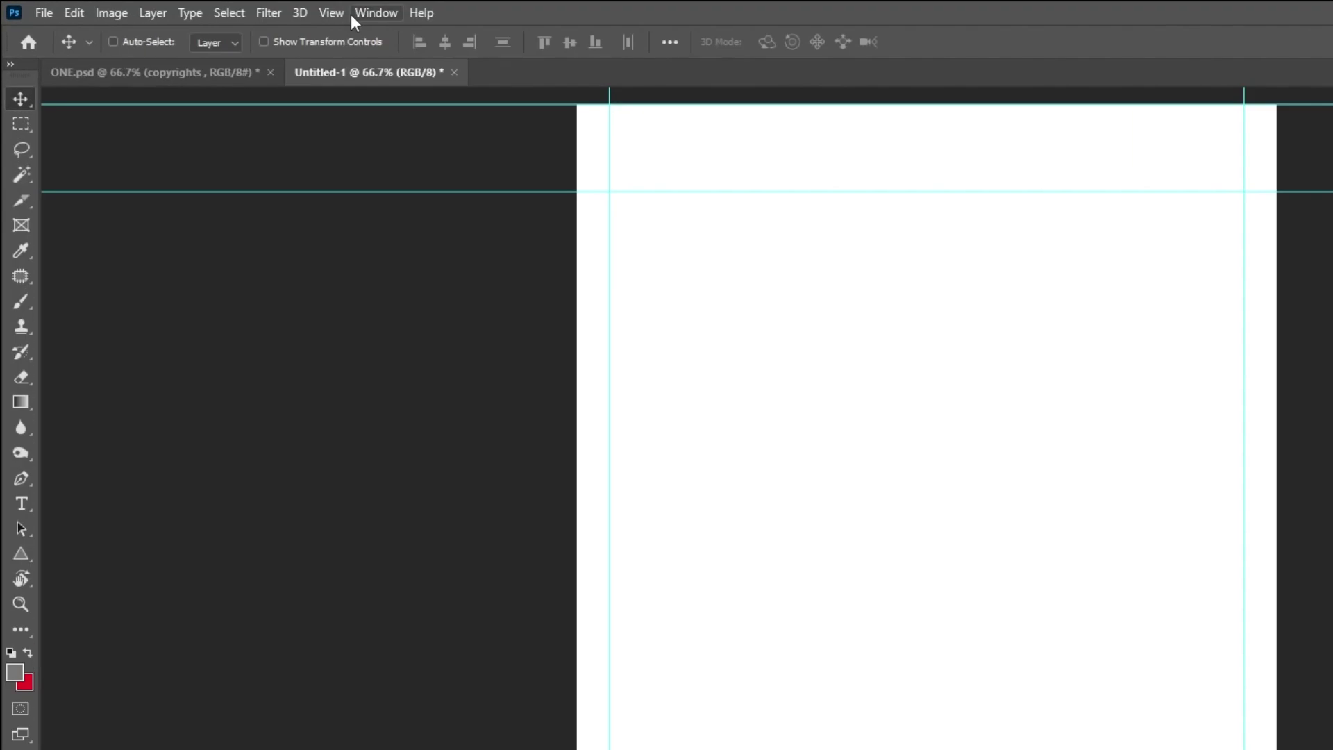
pyautogui.click(237, 9)
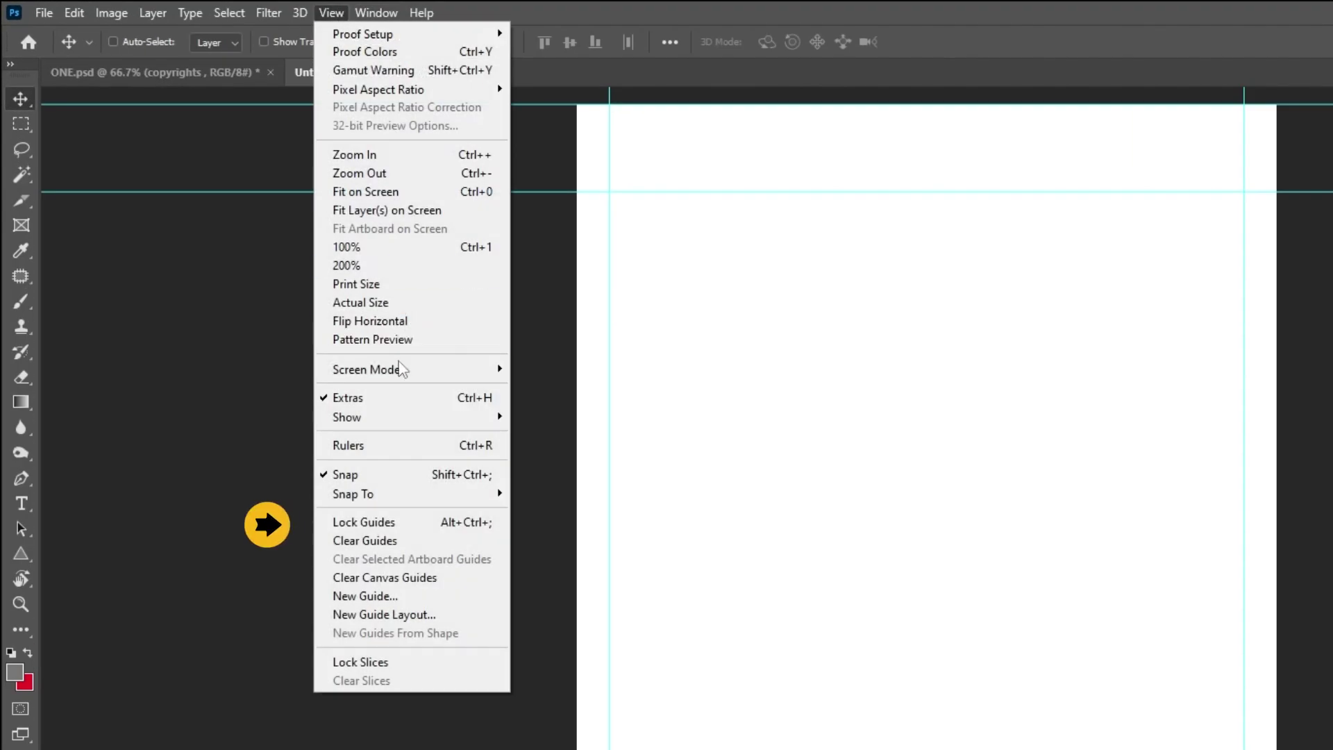
# Step: Lock the guides and drag the white fabric image into the document
pyautogui.click(420, 528)
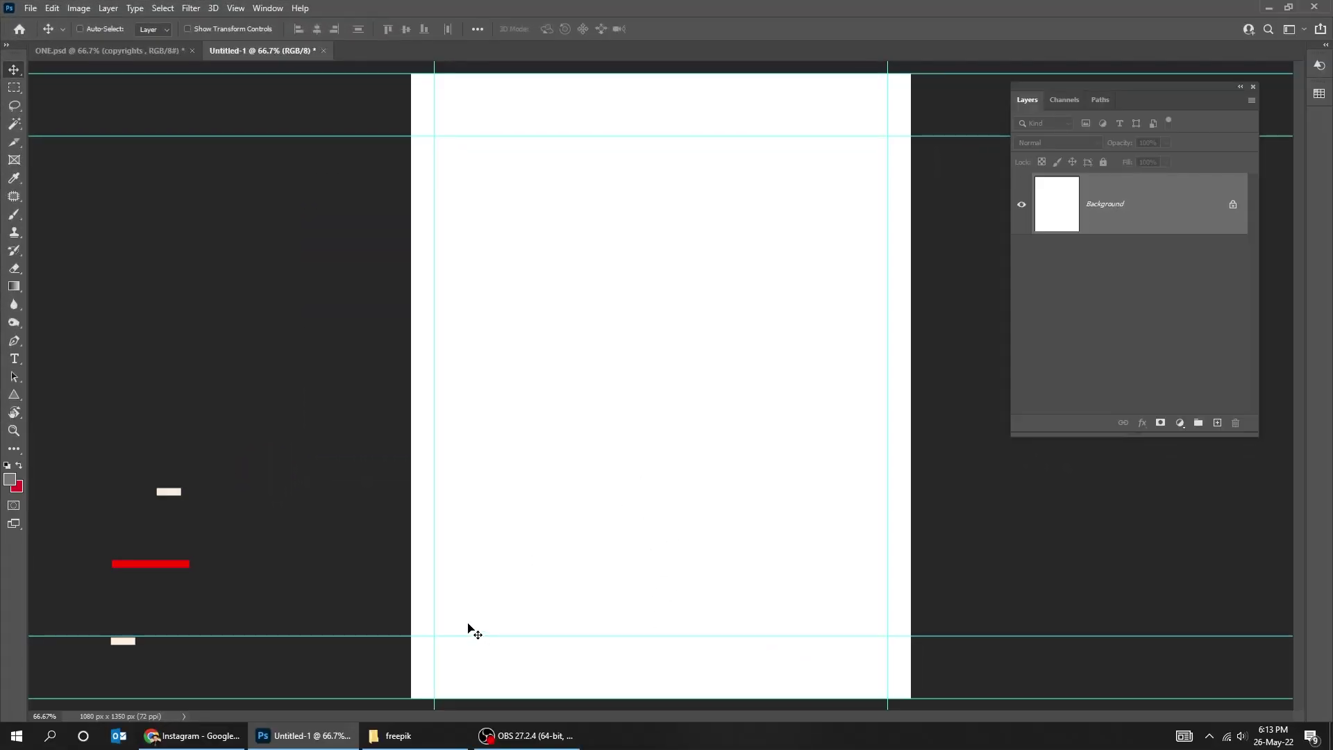
pyautogui.click(415, 734)
pyautogui.click(609, 186)
pyautogui.moveTo(610, 186); pyautogui.dragTo(399, 664)
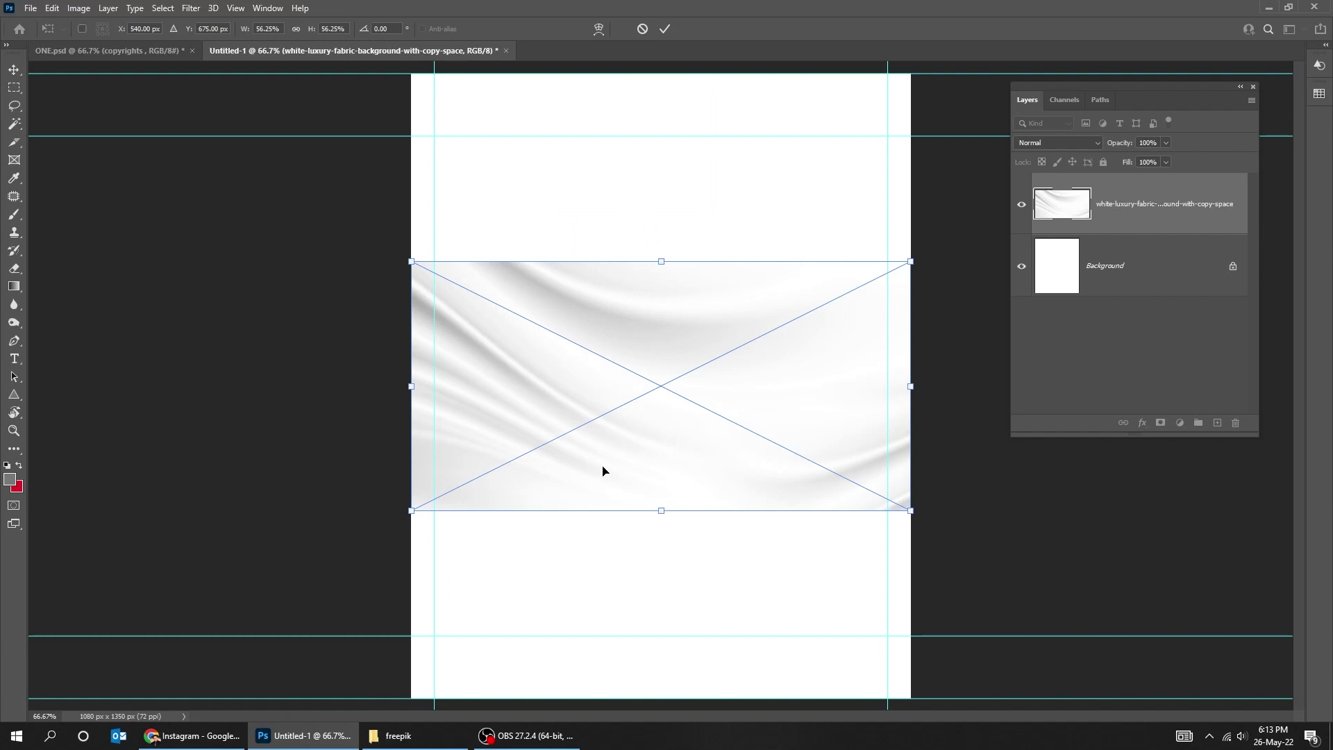
# Step: Scale the fabric image to cover the whole canvas and position its folds
pyautogui.hotkey('ctrl', '-')
pyautogui.moveTo(852, 481); pyautogui.dragTo(1127, 678)
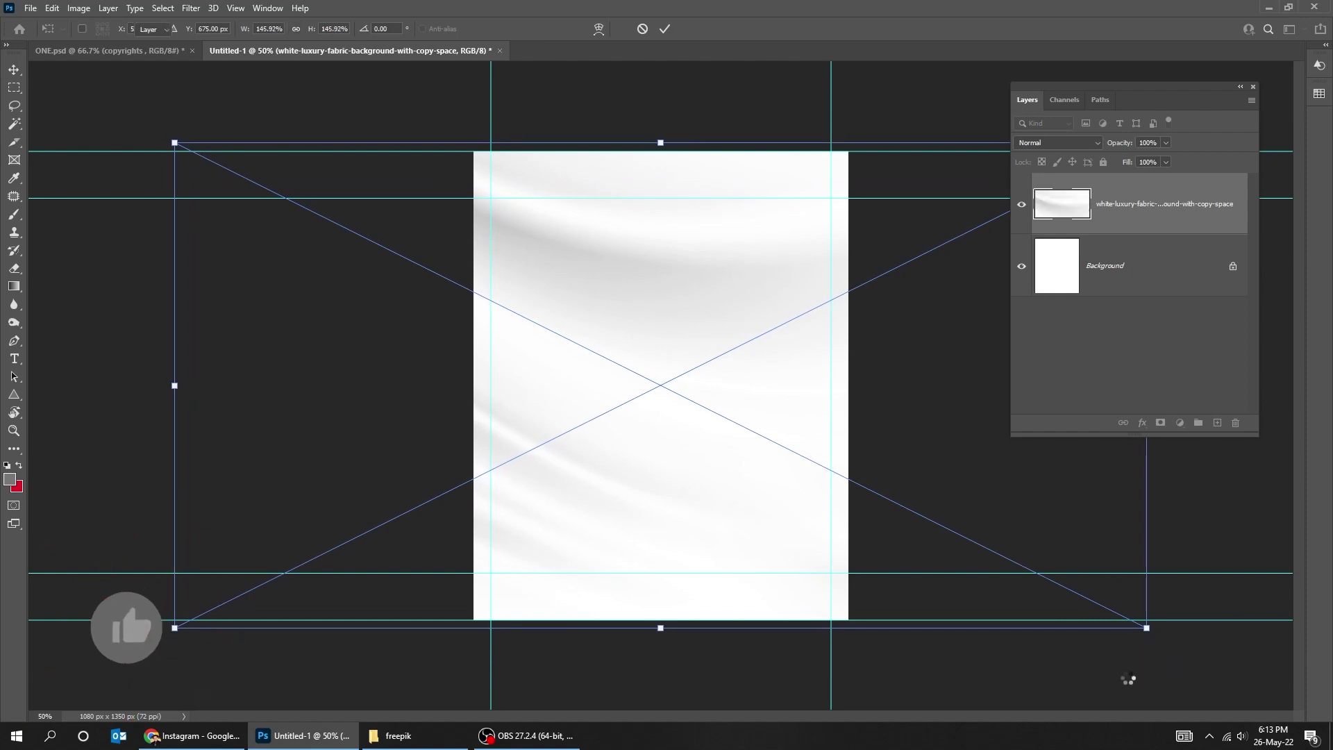
pyautogui.press('Return')
pyautogui.moveTo(780, 528); pyautogui.dragTo(750, 519)
pyautogui.hotkey('ctrl', '+')
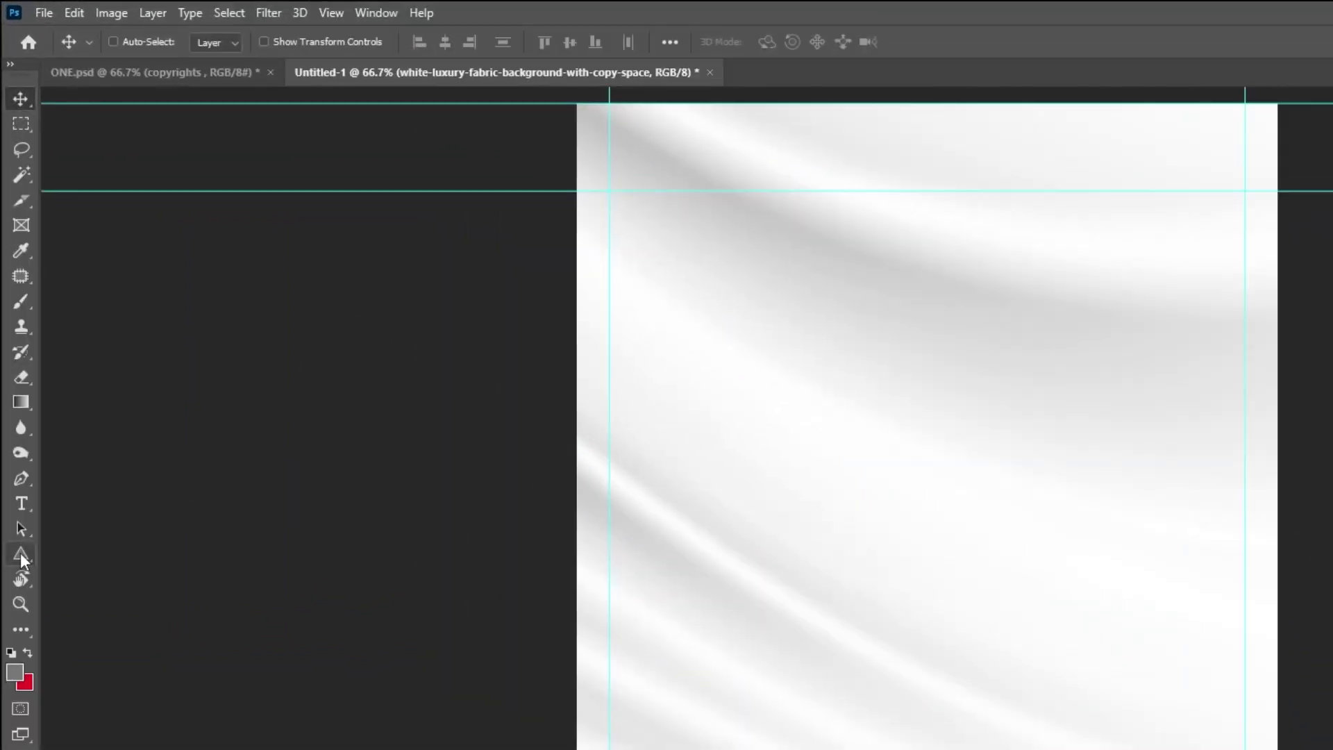
# Step: Draw a triangle over the lower middle of the fabric with the Triangle Tool
pyautogui.click(19, 553)
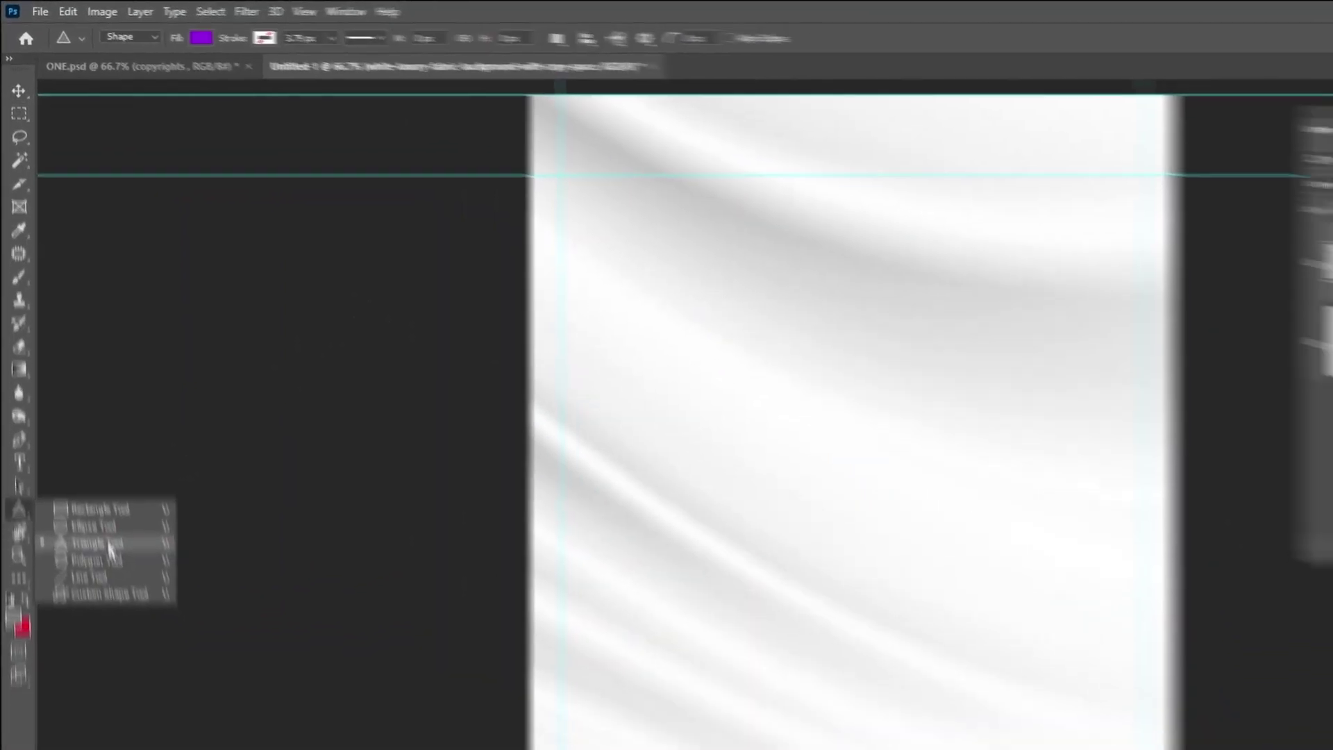
pyautogui.click(110, 549)
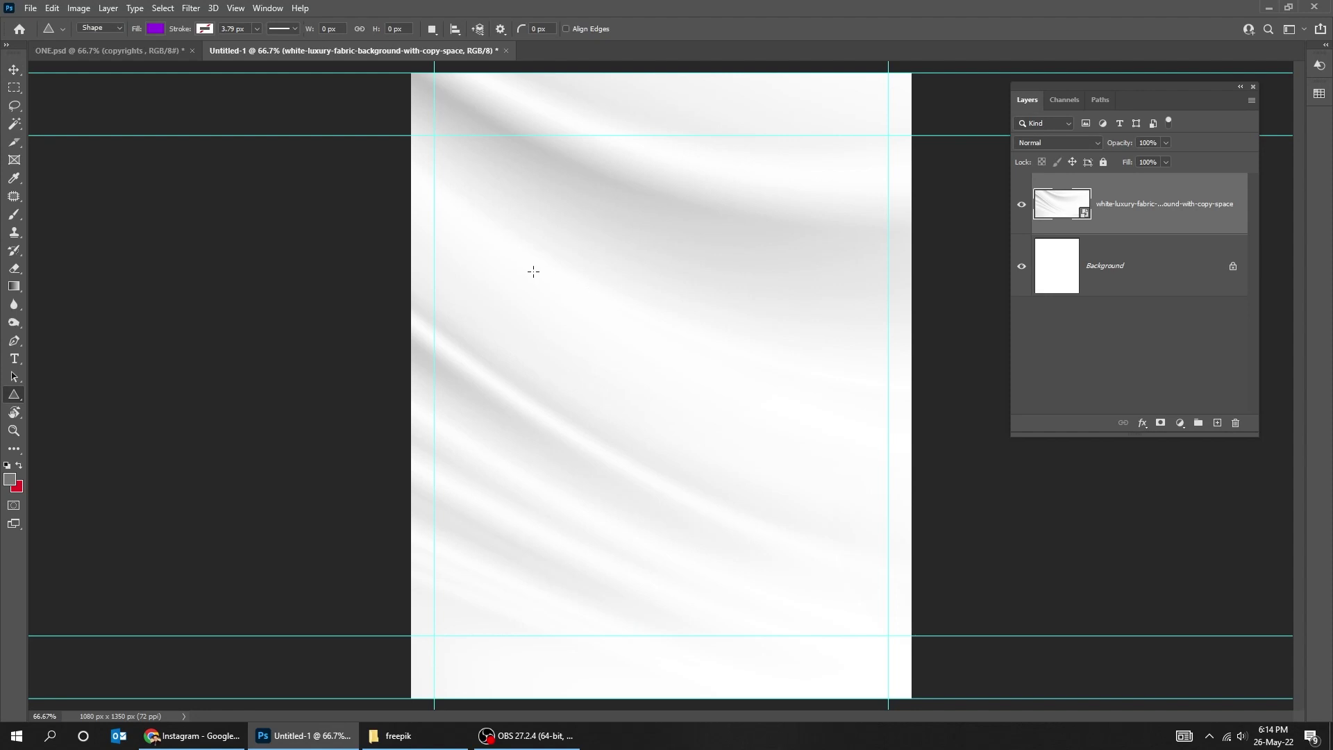
pyautogui.moveTo(567, 302); pyautogui.dragTo(931, 624)
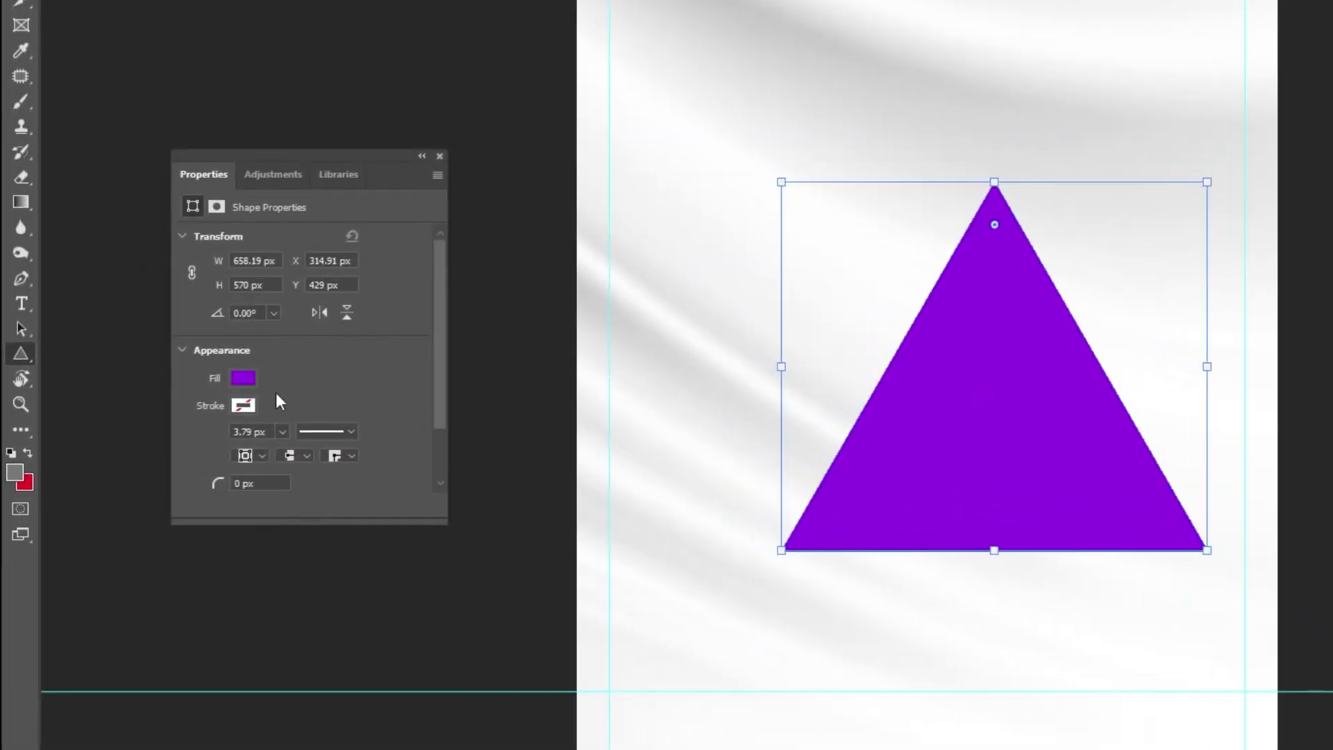
# Step: Fill the triangle with blue #320cf6 and round off its corners
pyautogui.click(241, 380)
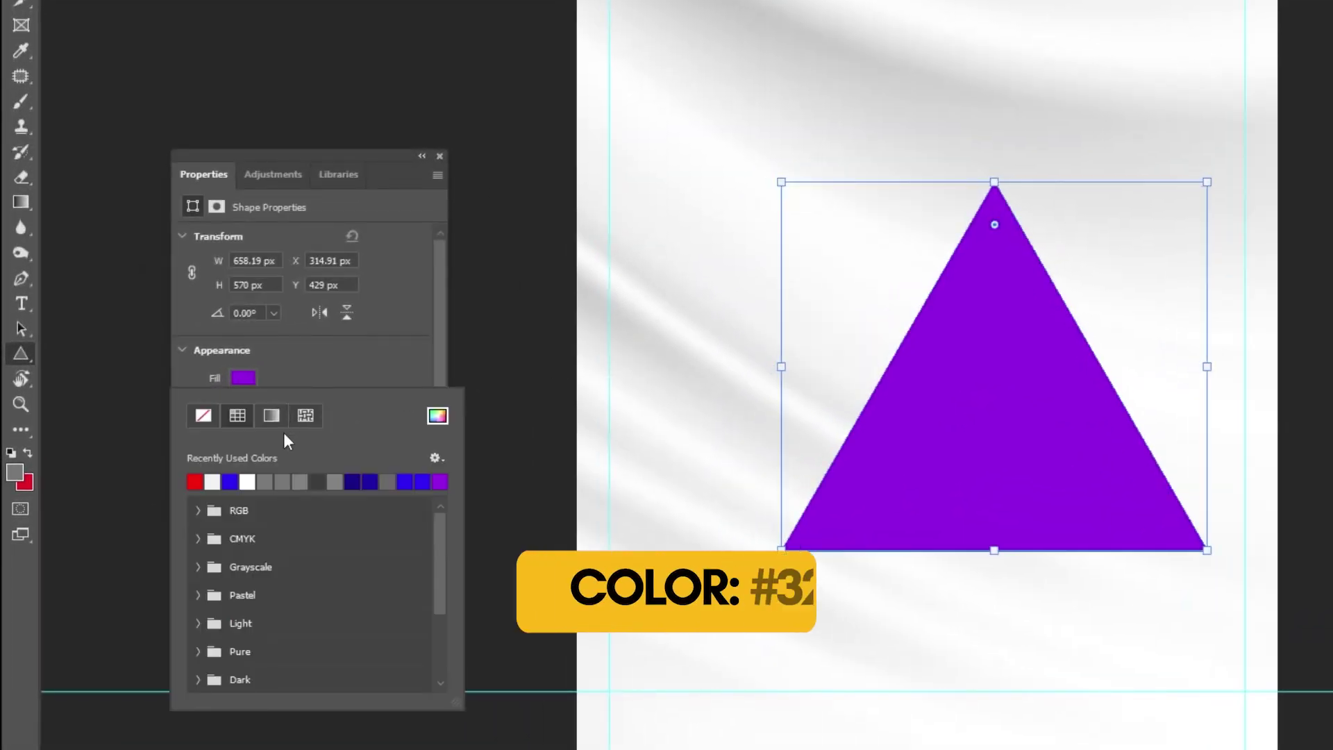
pyautogui.click(232, 482)
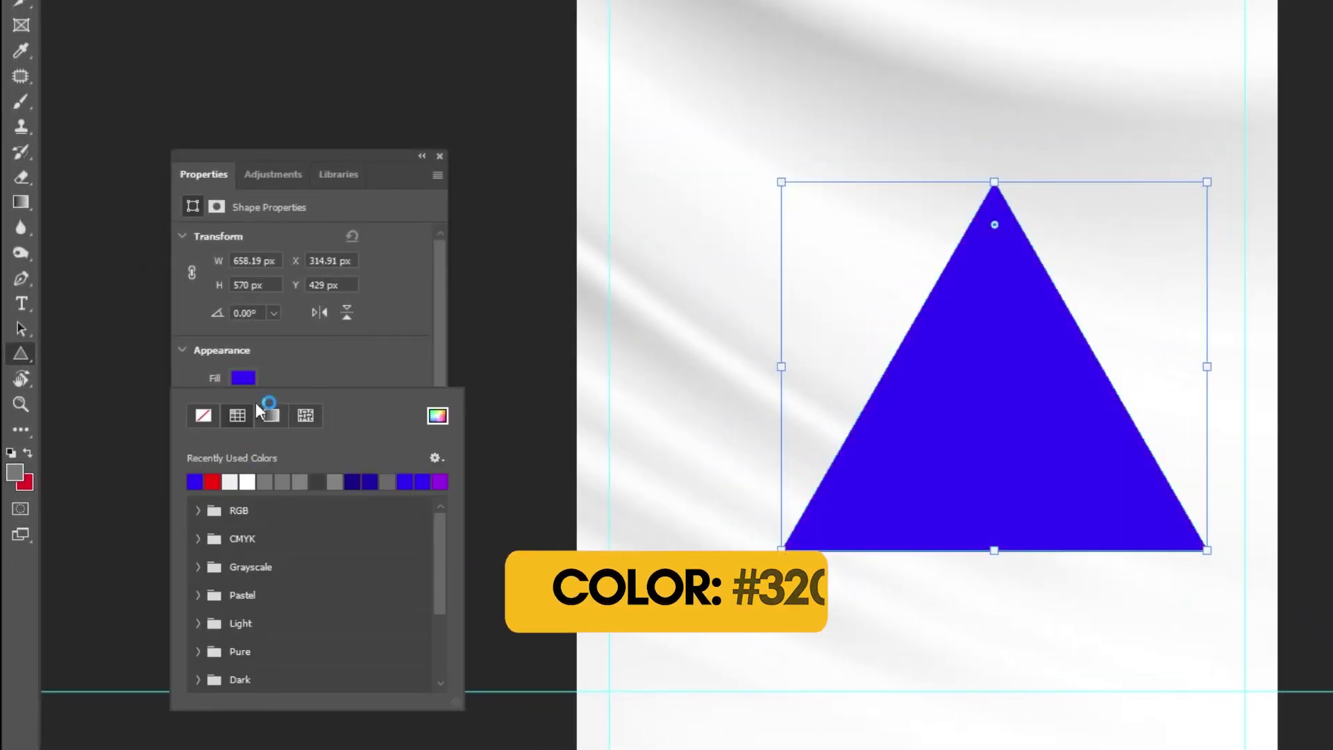
pyautogui.click(285, 368)
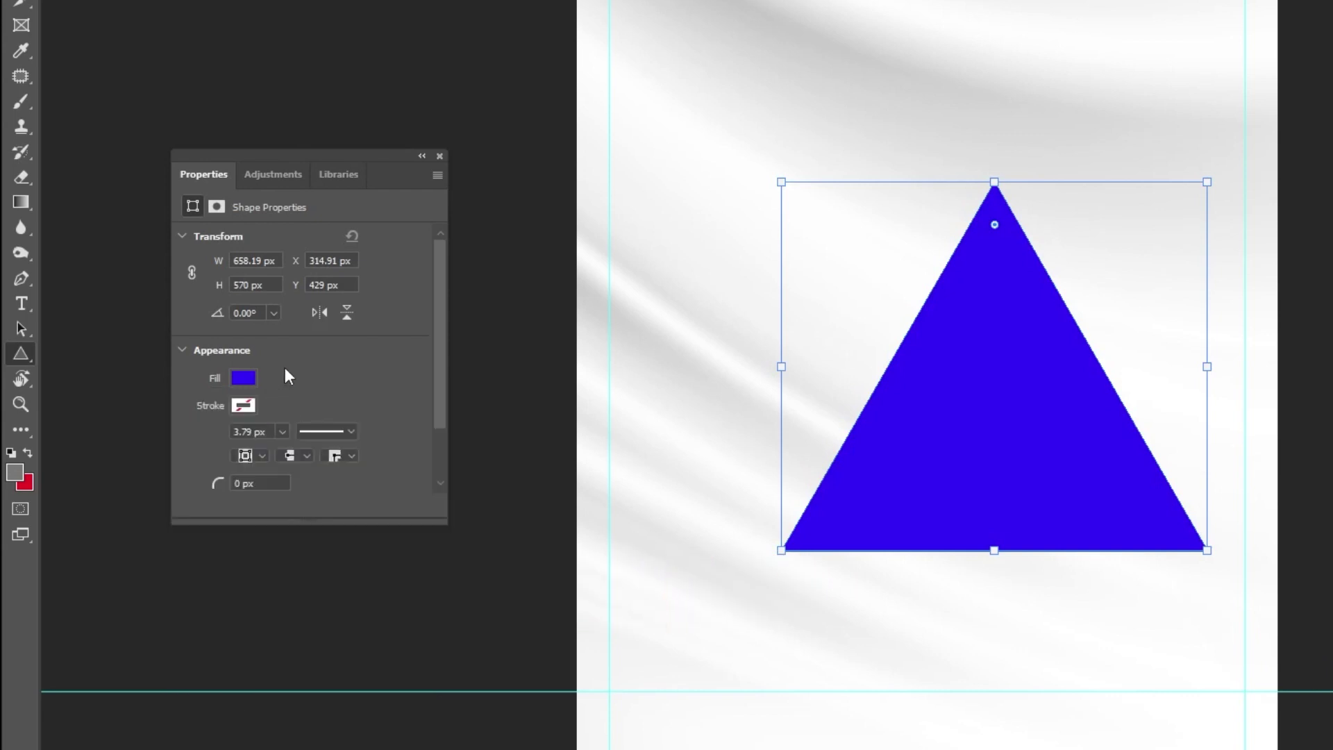
pyautogui.click(243, 405)
pyautogui.click(206, 443)
pyautogui.click(305, 384)
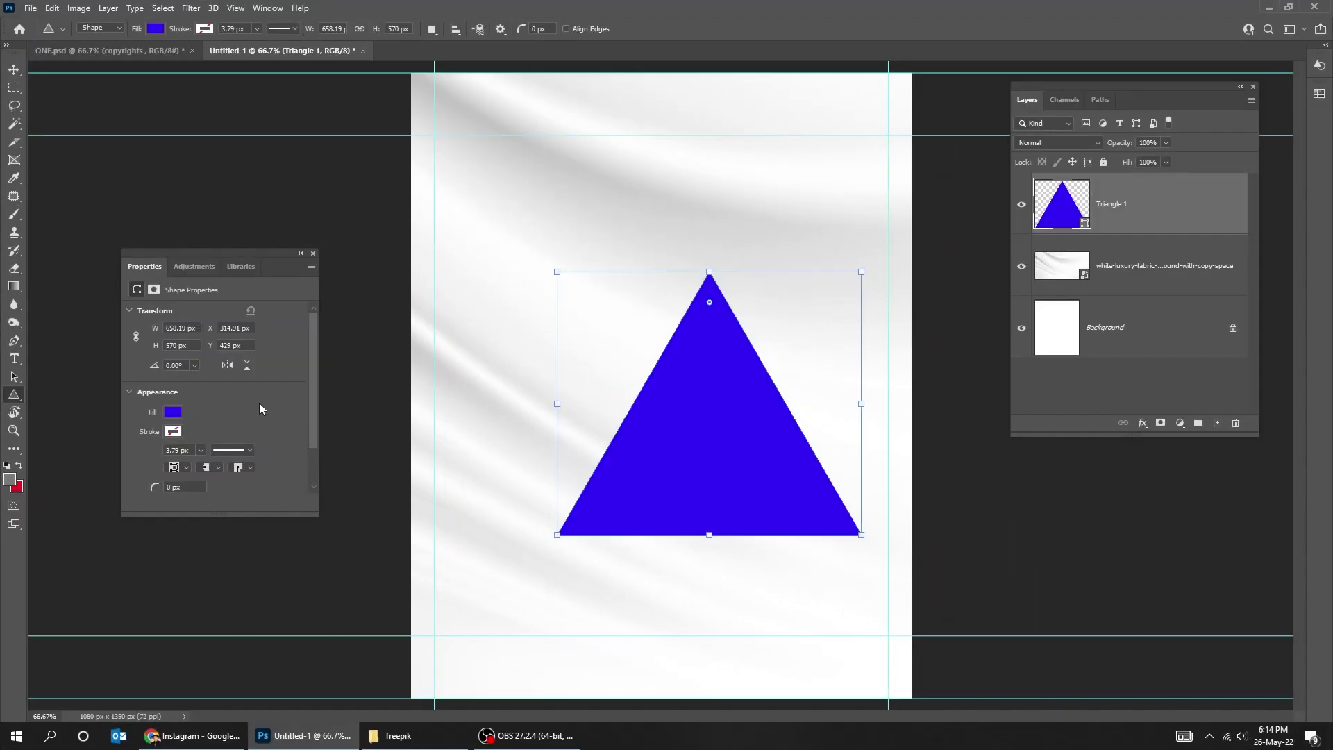
pyautogui.click(312, 254)
pyautogui.moveTo(708, 304); pyautogui.dragTo(709, 315)
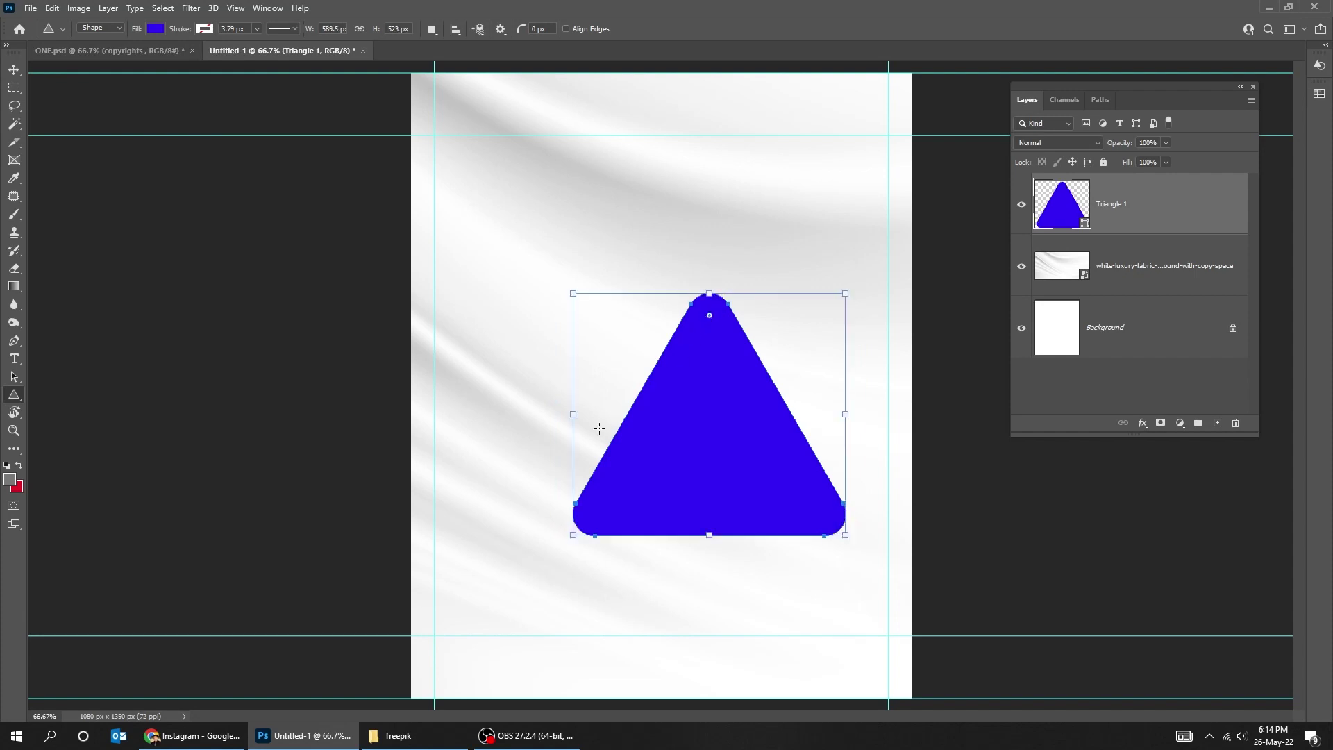
pyautogui.click(14, 69)
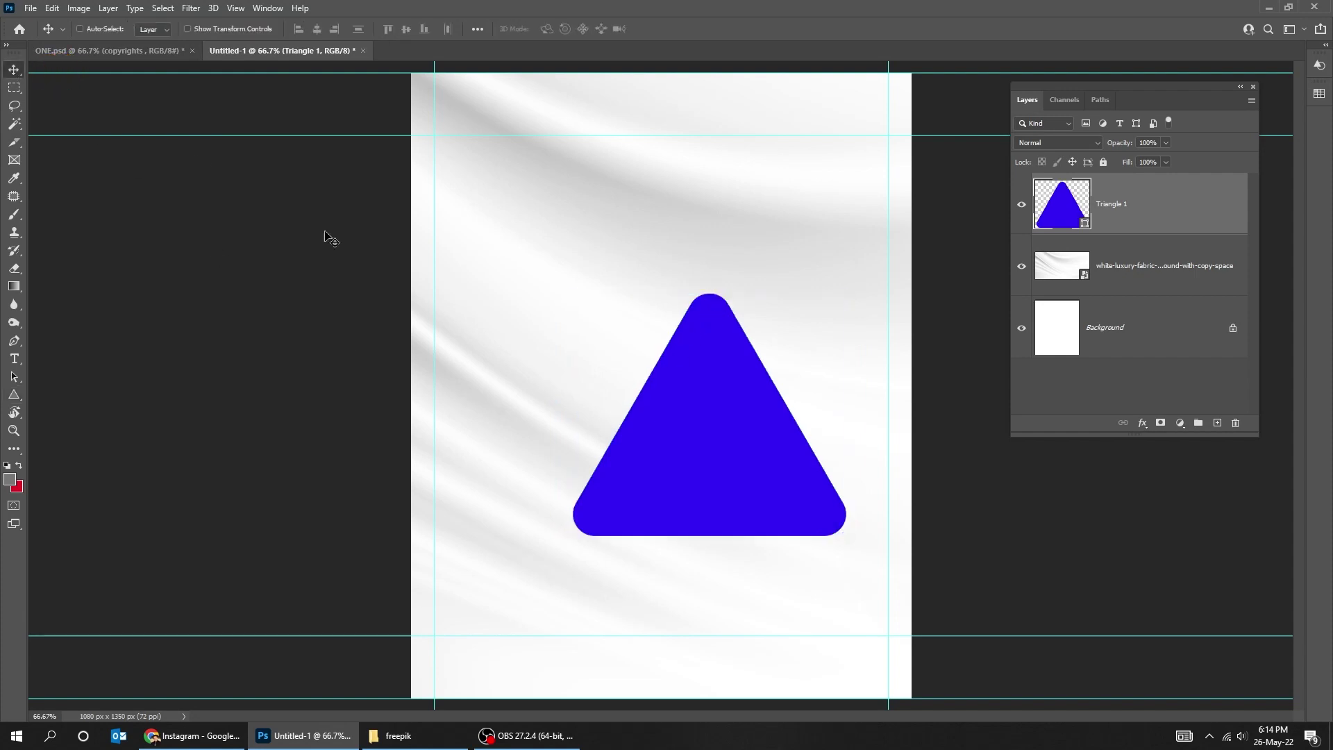
# Step: Rotate the triangle corner-down, enlarge it, and shift it to overhang the right edge
pyautogui.moveTo(774, 513); pyautogui.dragTo(710, 491)
pyautogui.hotkey('ctrl', 't')
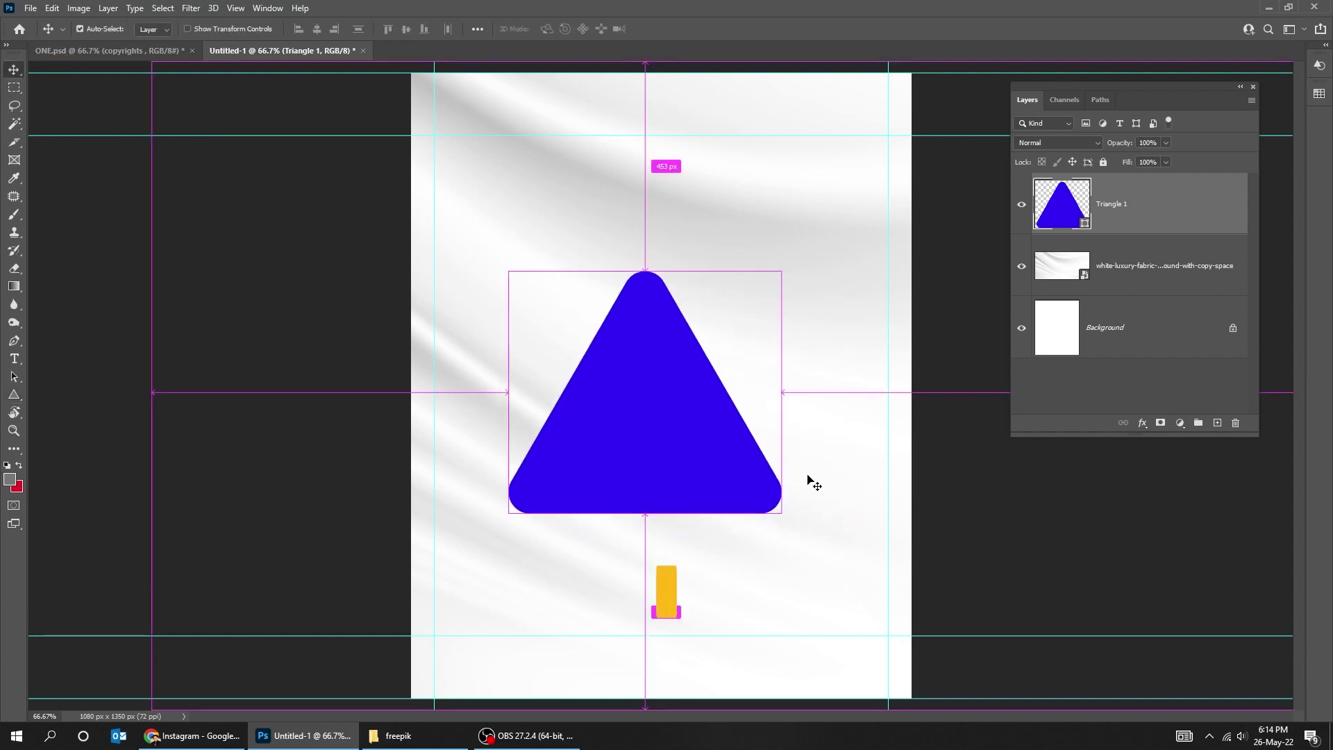
pyautogui.moveTo(845, 494); pyautogui.dragTo(544, 572)
pyautogui.moveTo(779, 554); pyautogui.dragTo(913, 528)
pyautogui.press('Return')
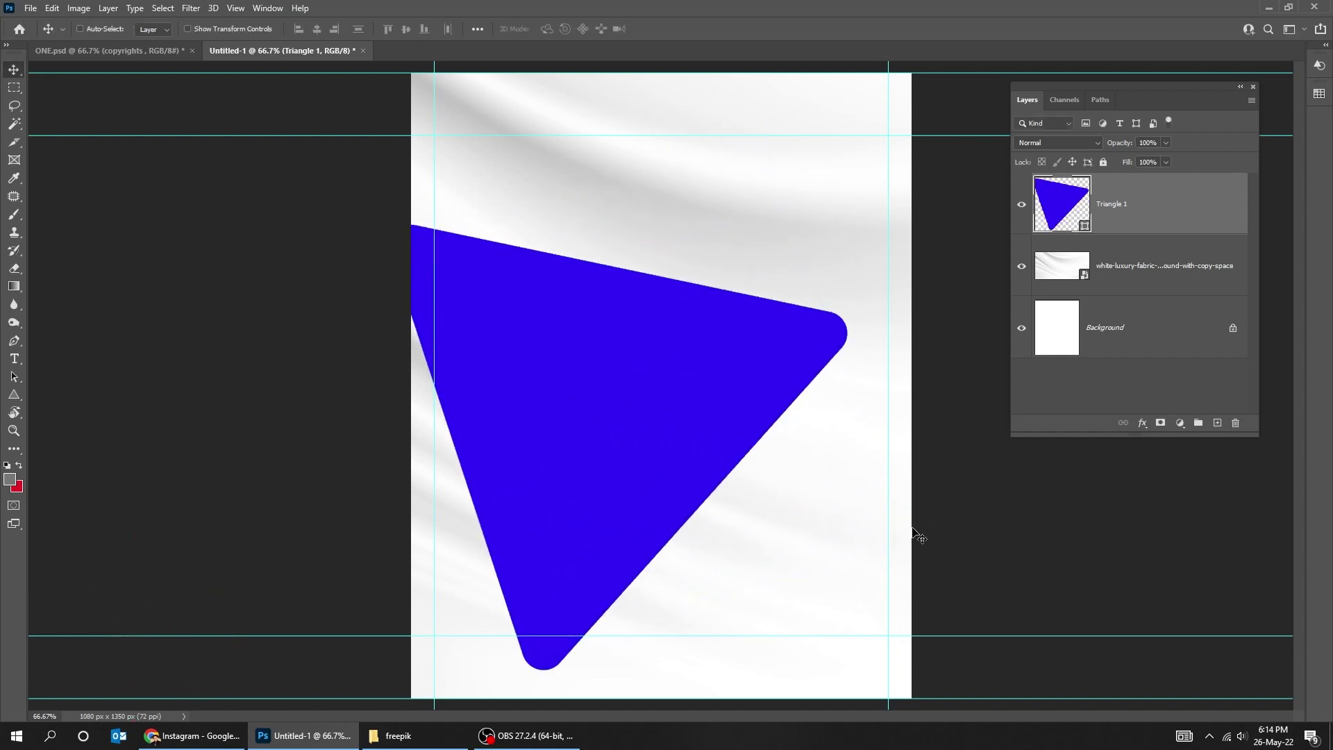
pyautogui.moveTo(651, 461); pyautogui.dragTo(832, 391)
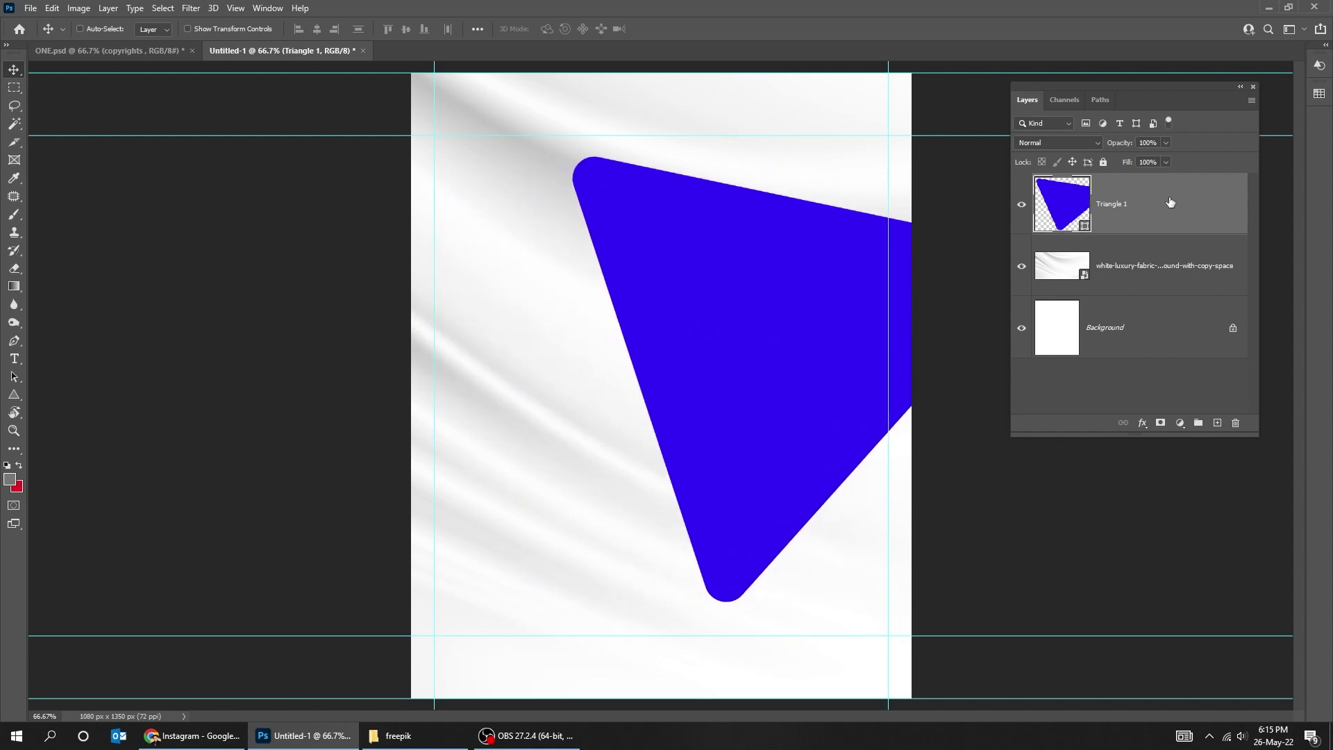
# Step: Drag the business-team photo from the downloads folder into the document
pyautogui.click(451, 733)
pyautogui.moveTo(434, 153); pyautogui.dragTo(381, 555)
pyautogui.moveTo(278, 167); pyautogui.dragTo(609, 540)
# Step: Enlarge the business-team photo and clip it to the triangle shape
pyautogui.moveTo(910, 551); pyautogui.dragTo(1018, 626)
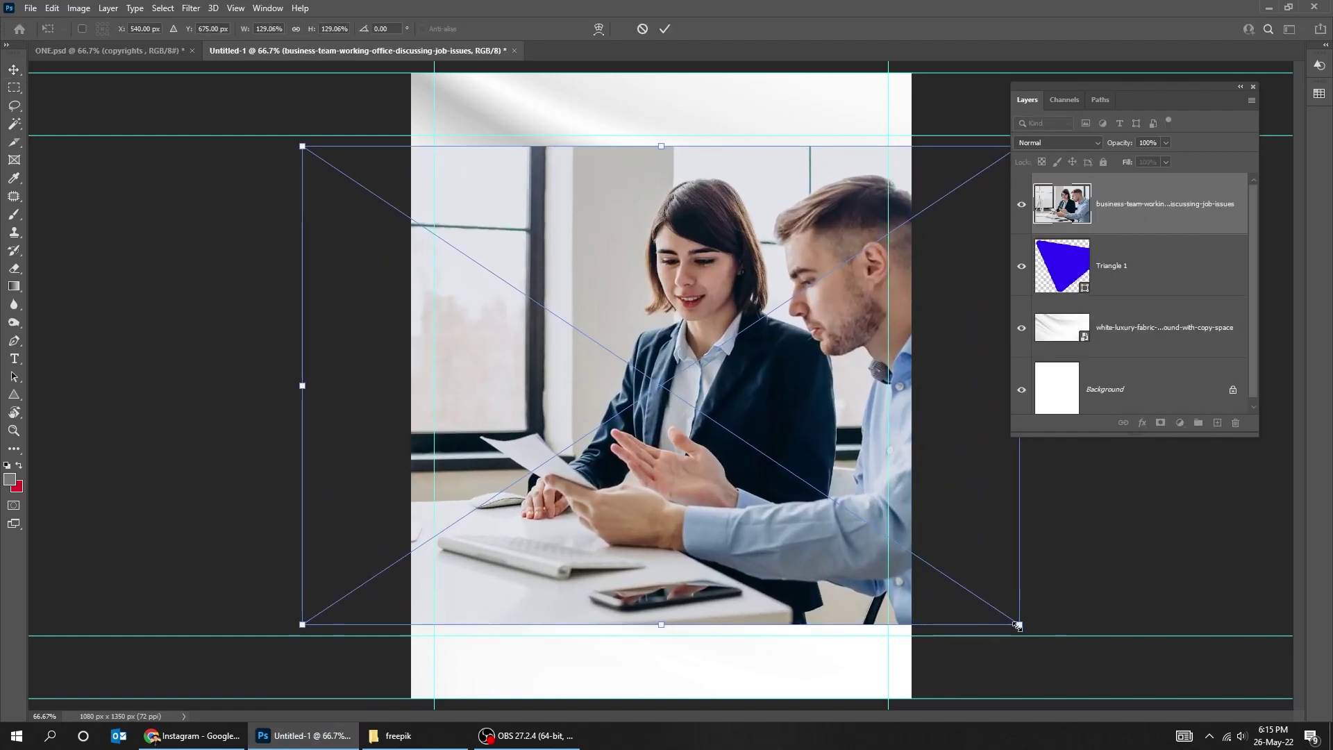
pyautogui.press('Return')
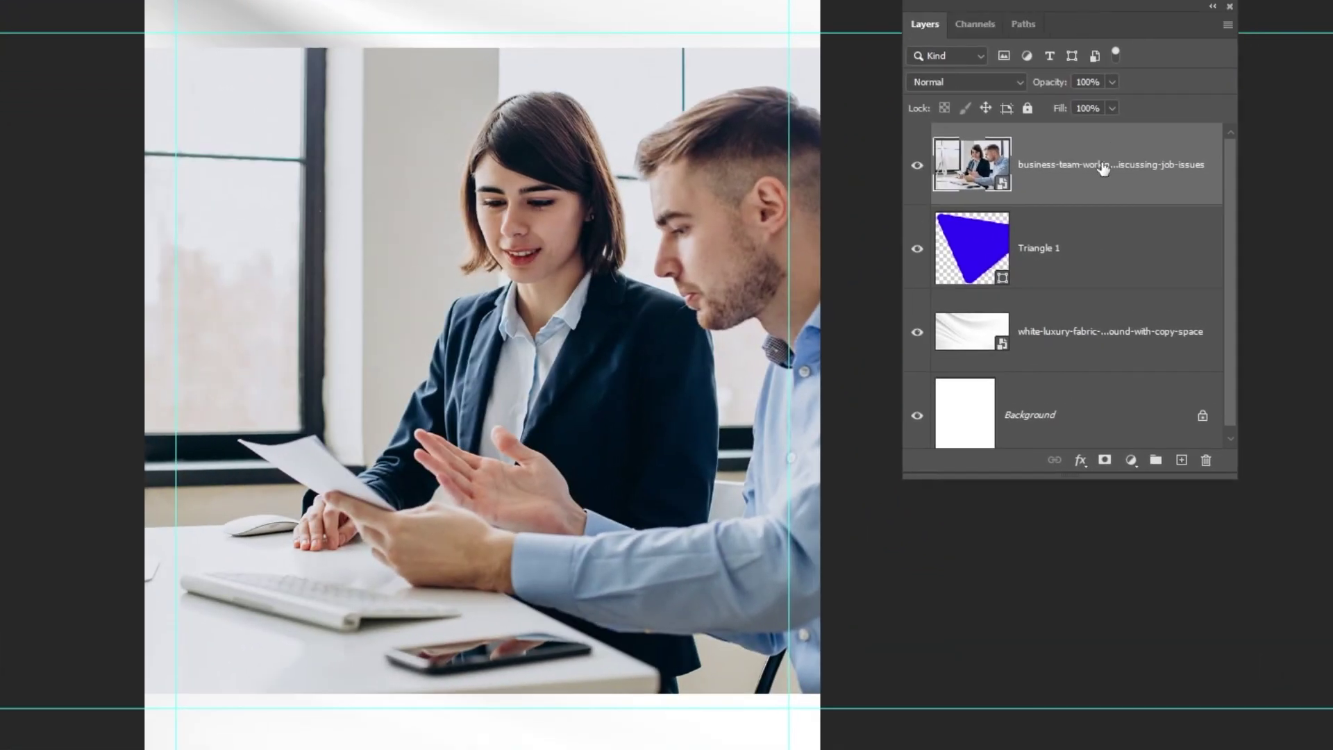
pyautogui.rightClick(1141, 209)
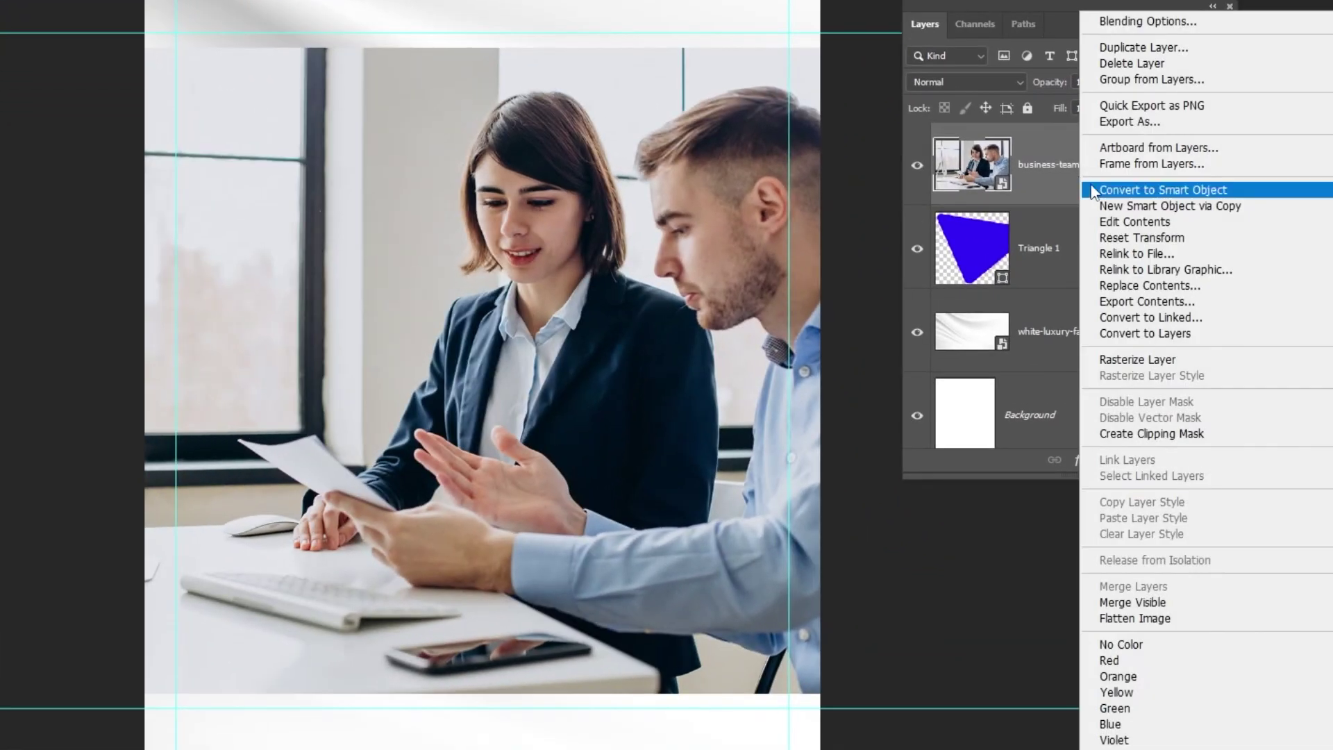
pyautogui.click(1206, 440)
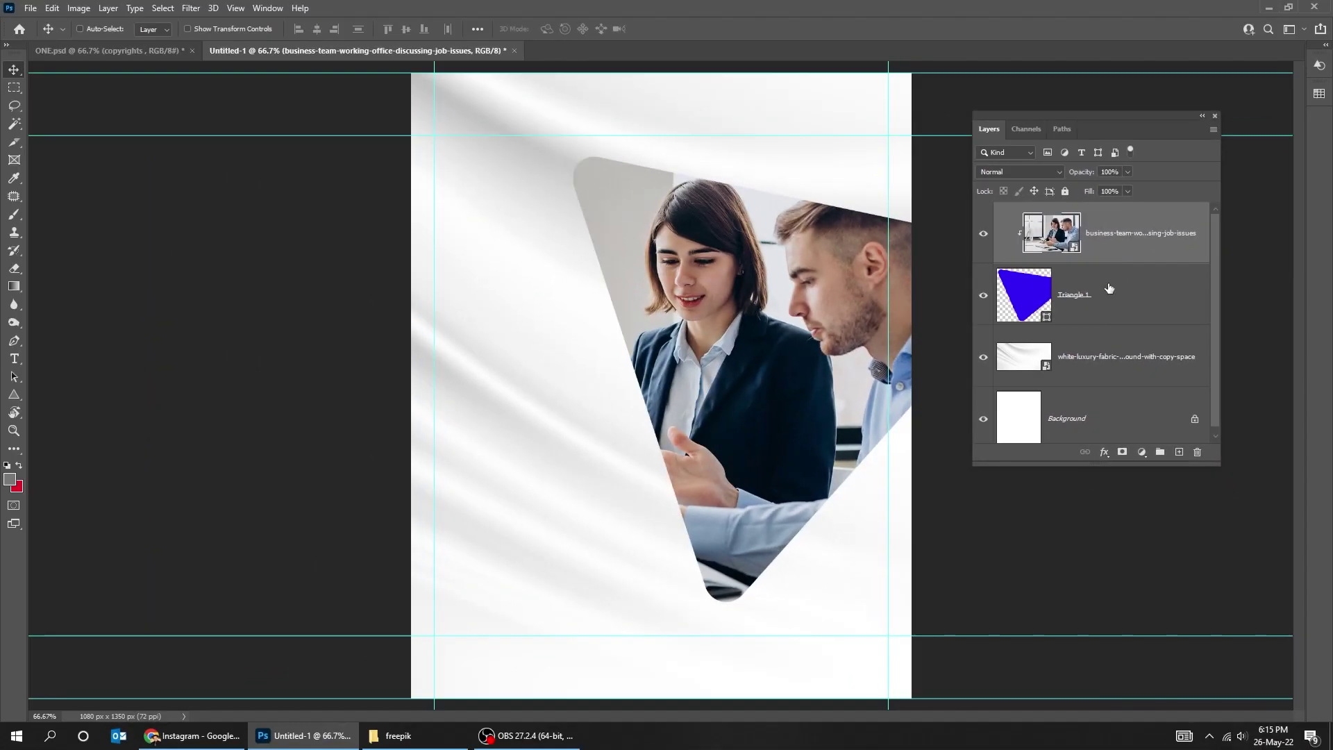
# Step: Reposition and slightly enlarge the photo inside the triangle, then hide the guides
pyautogui.moveTo(834, 314)
pyautogui.mouseDown()
pyautogui.moveTo(745, 281)
pyautogui.moveTo(804, 333)
pyautogui.moveTo(817, 303)
pyautogui.mouseUp()
pyautogui.hotkey('ctrl', 't')
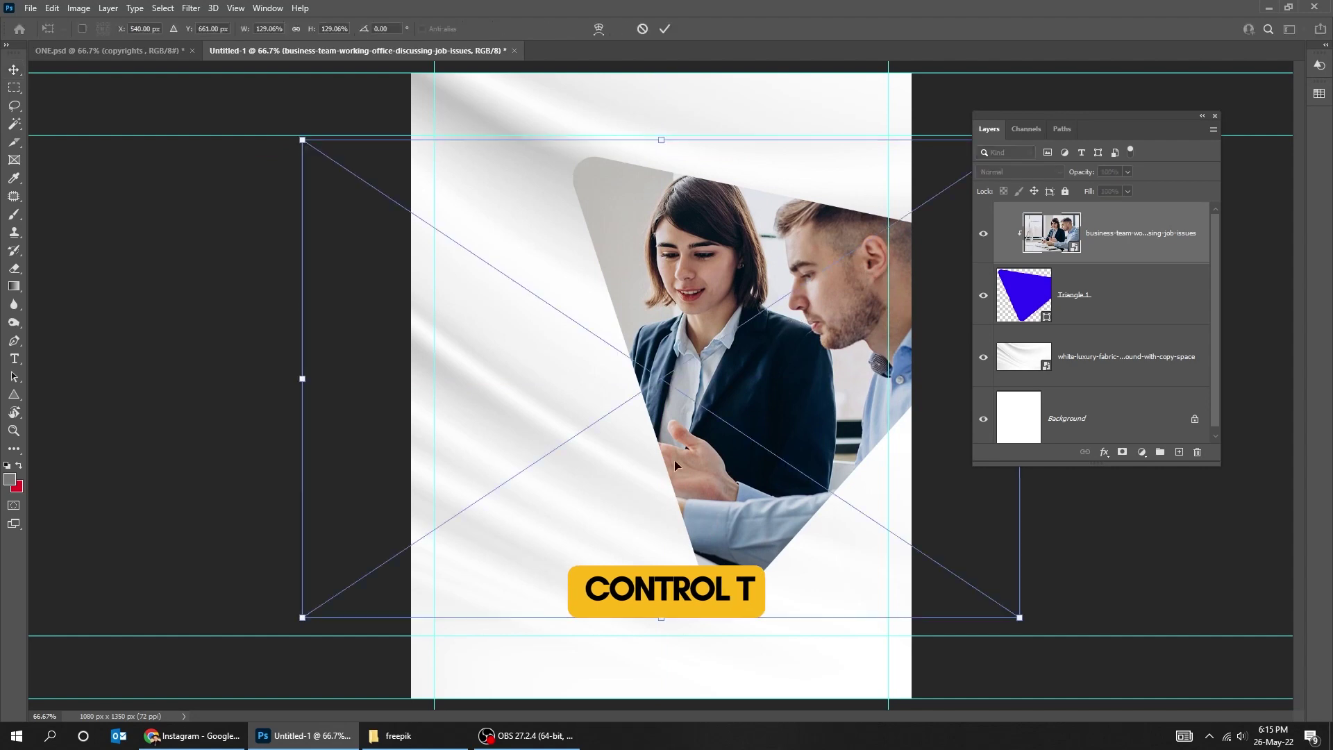
pyautogui.moveTo(302, 617); pyautogui.dragTo(285, 625)
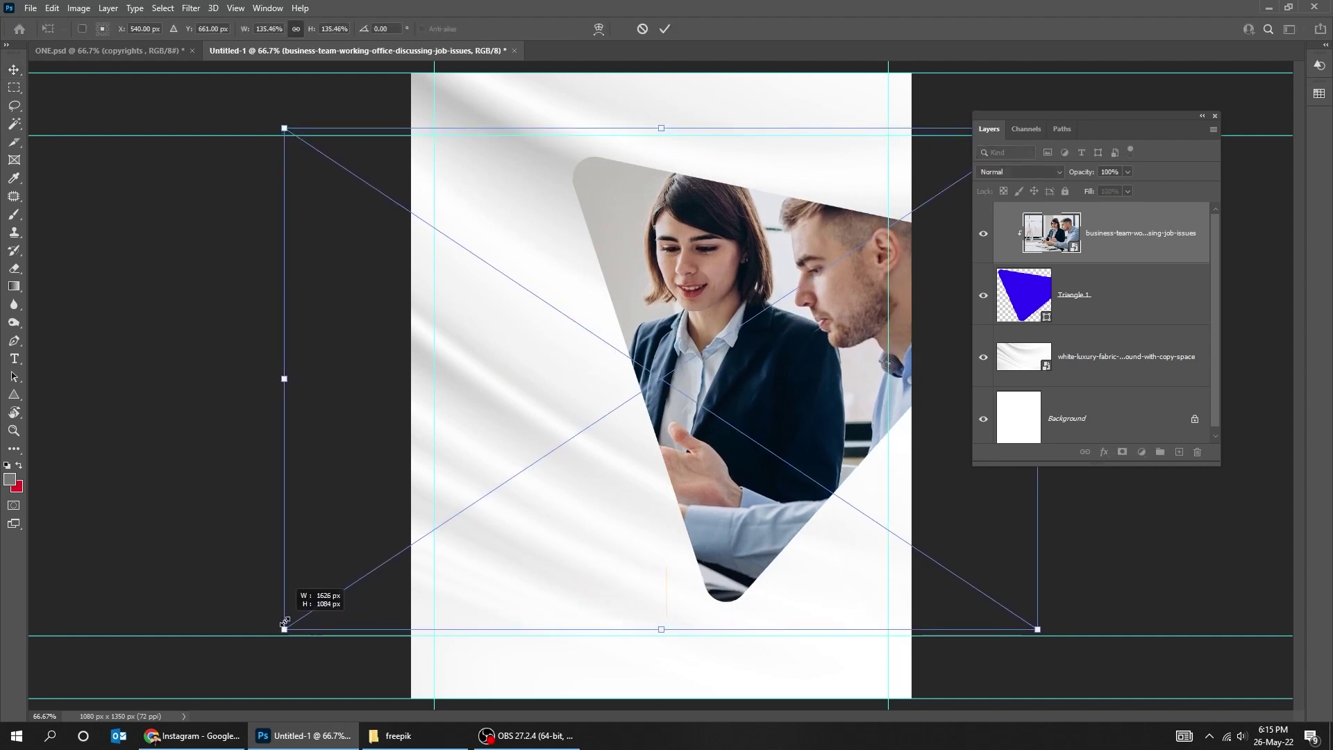
pyautogui.press('Return')
pyautogui.hotkey('ctrl', ';')
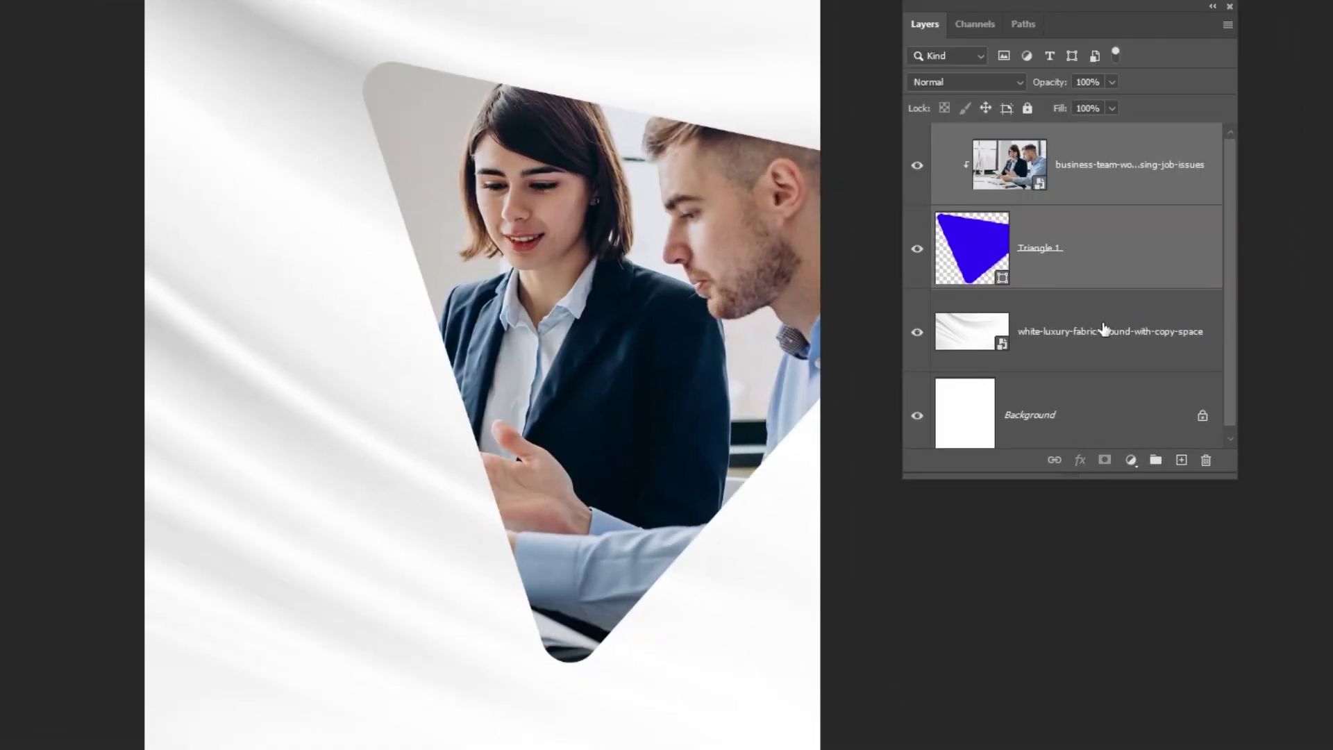
# Step: Group the photo and triangle as 'image', label it red, and select Triangle 1 inside
pyautogui.click(1156, 463)
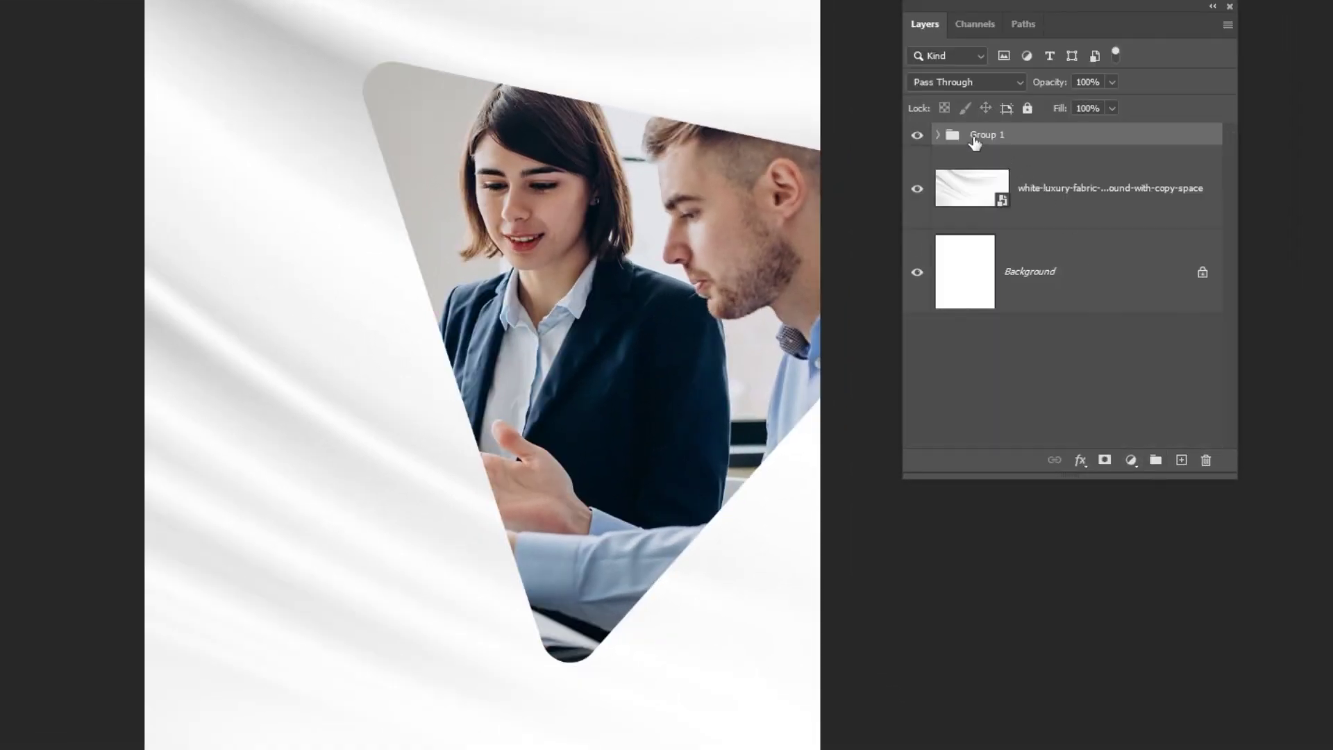
pyautogui.write('image')
pyautogui.press('Return')
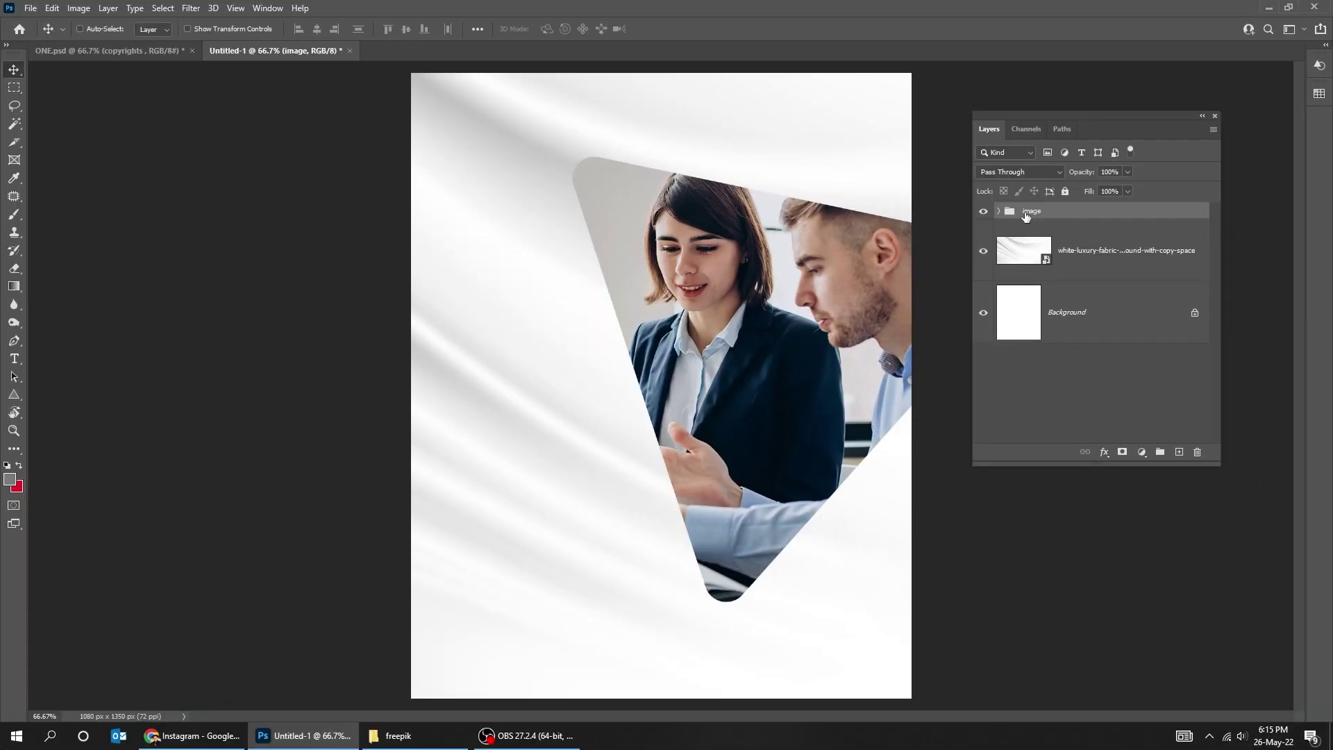
pyautogui.rightClick(1025, 212)
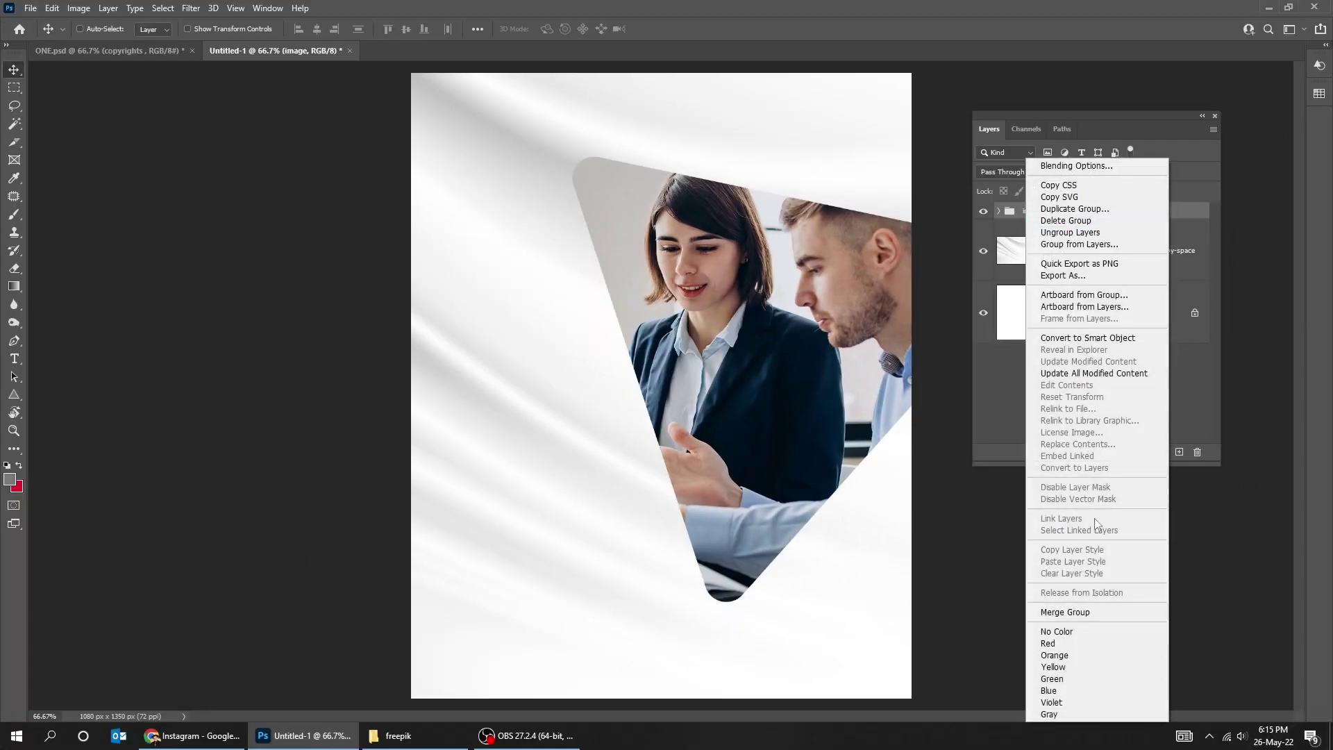
pyautogui.click(1087, 643)
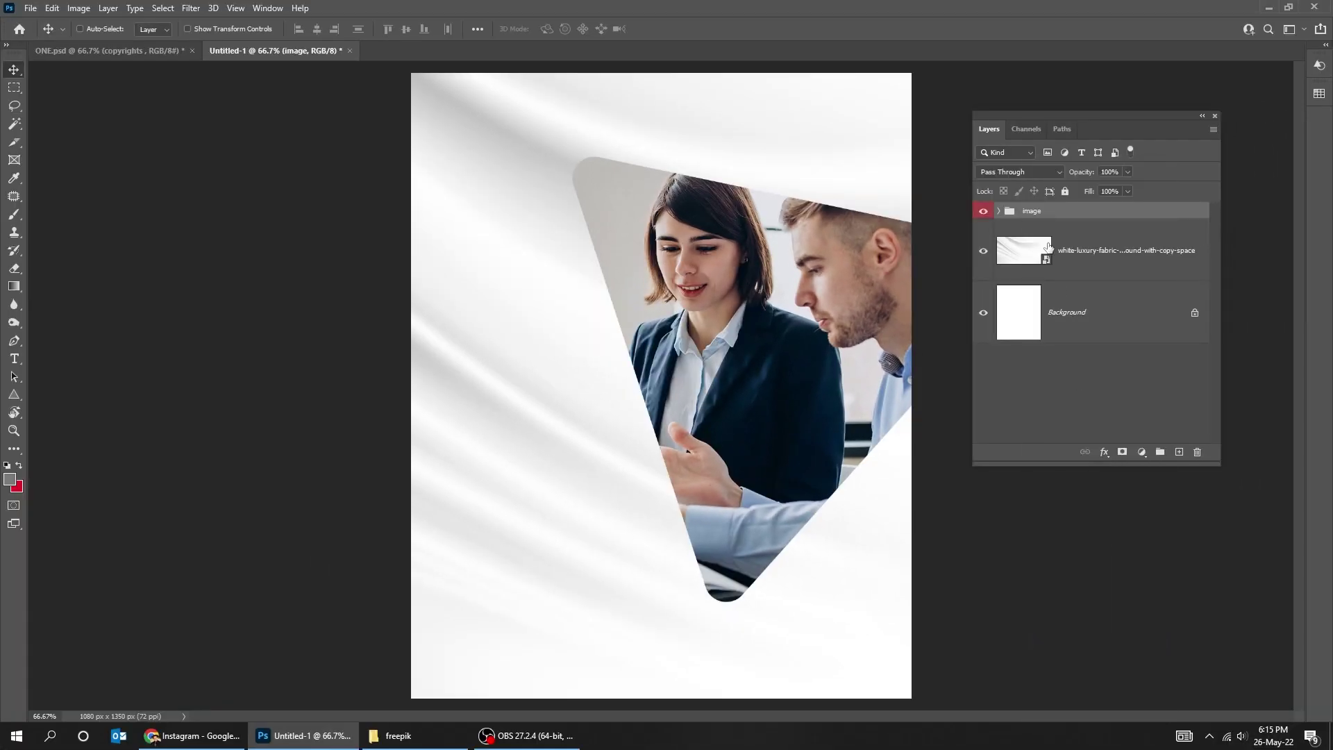
pyautogui.click(999, 211)
pyautogui.click(1124, 297)
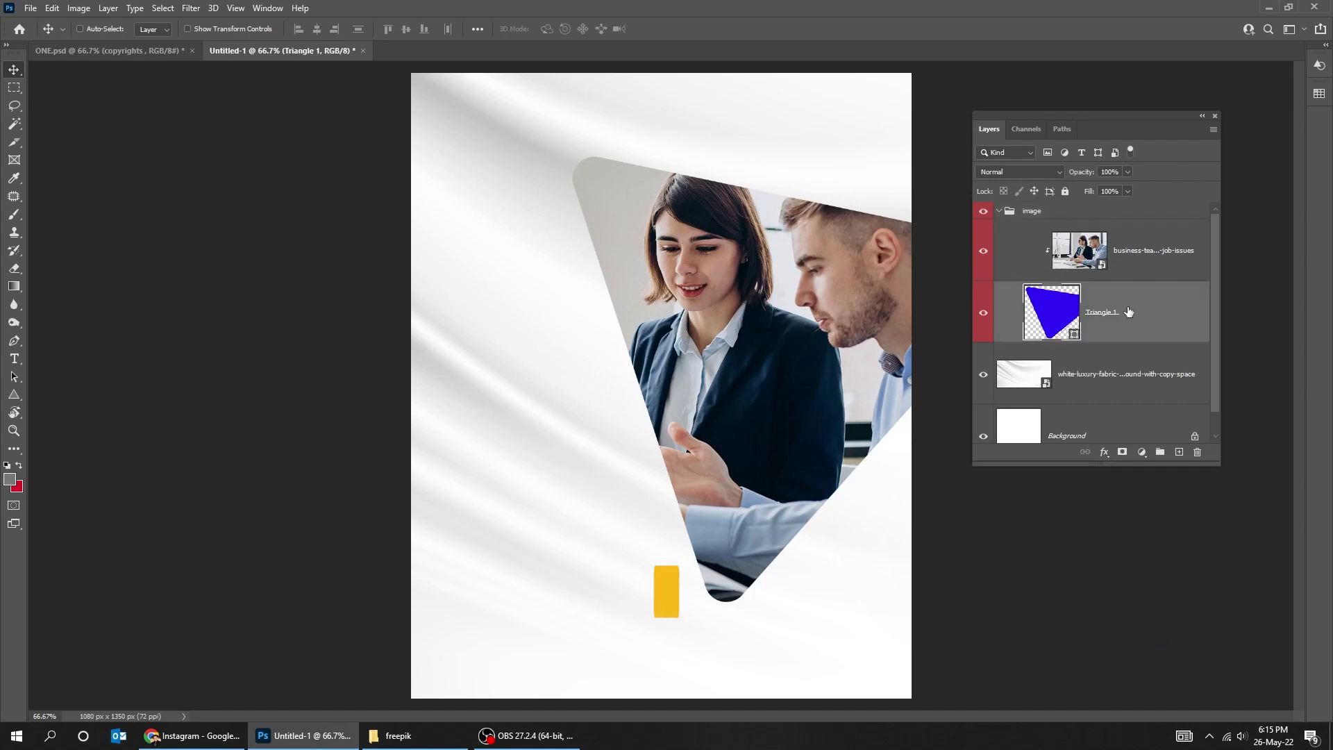
# Step: Duplicate Triangle 1 and scale the original up around its centre
pyautogui.hotkey('ctrl', 'j')
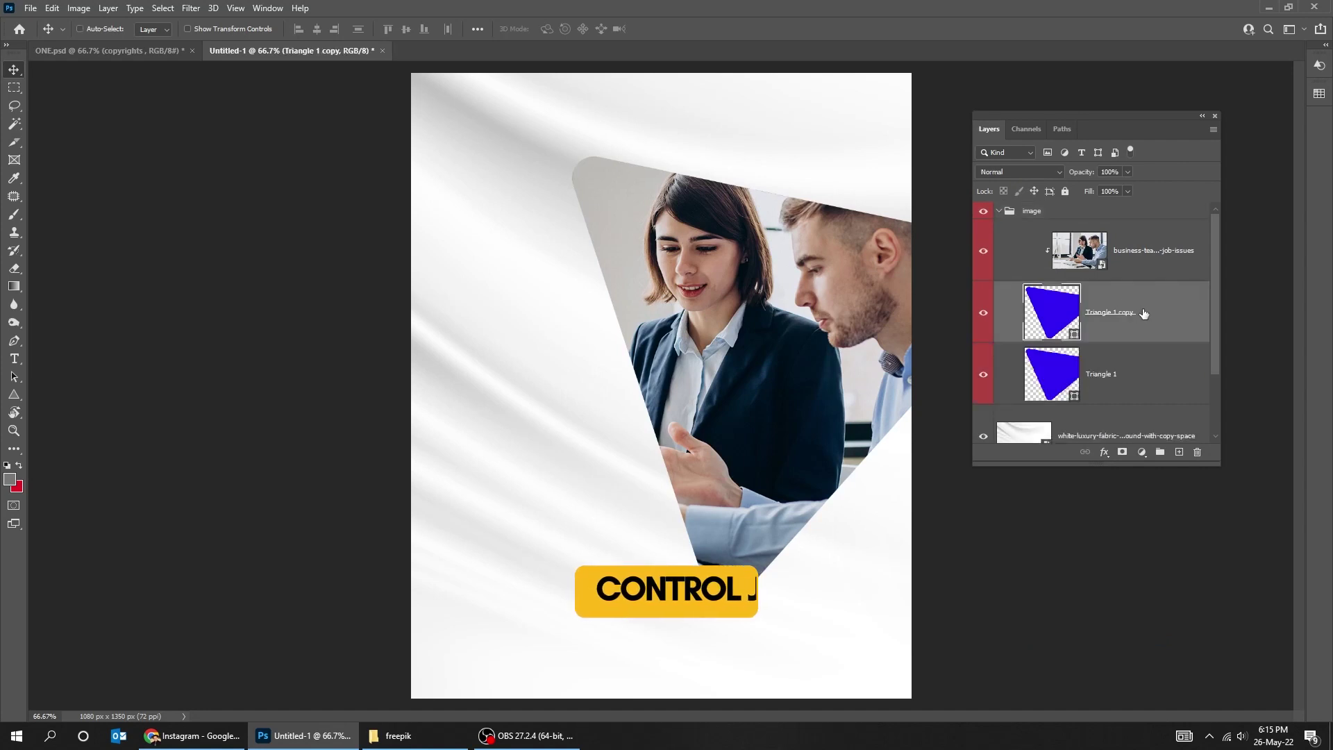
pyautogui.click(1122, 375)
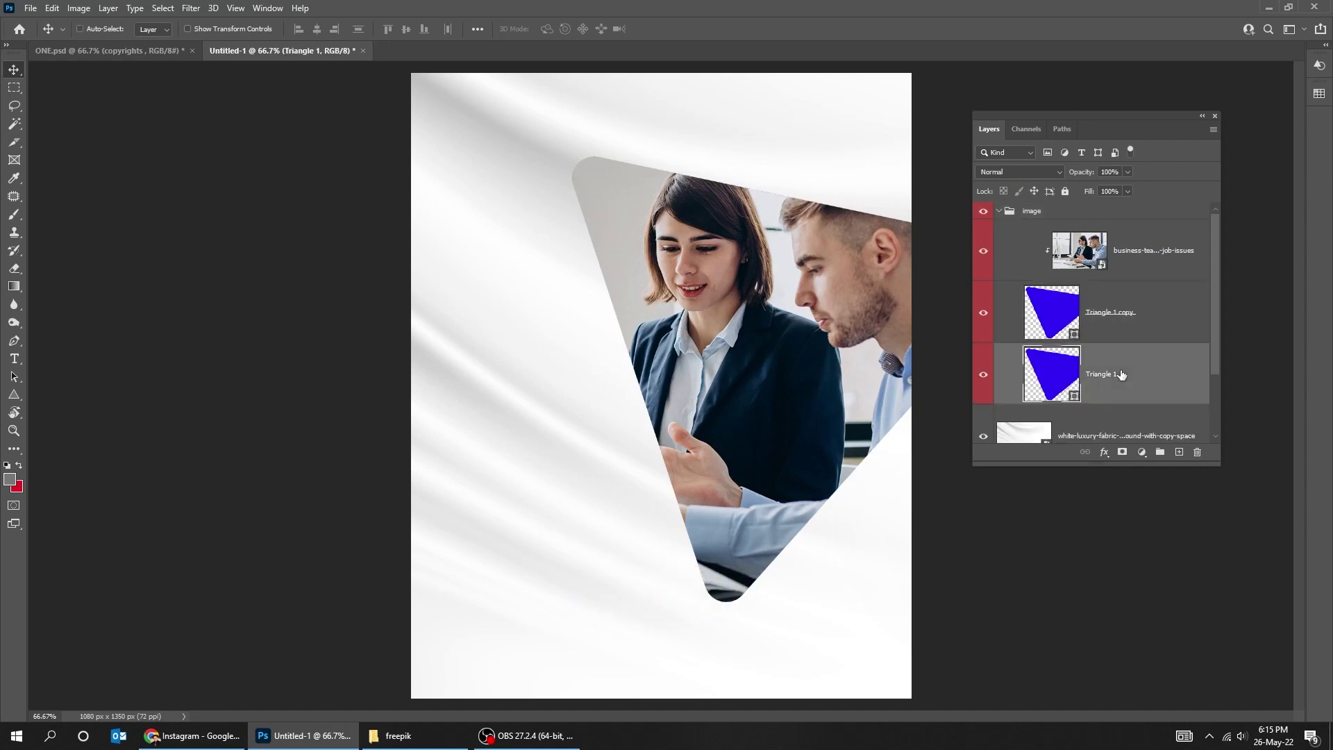
pyautogui.hotkey('ctrl', 't')
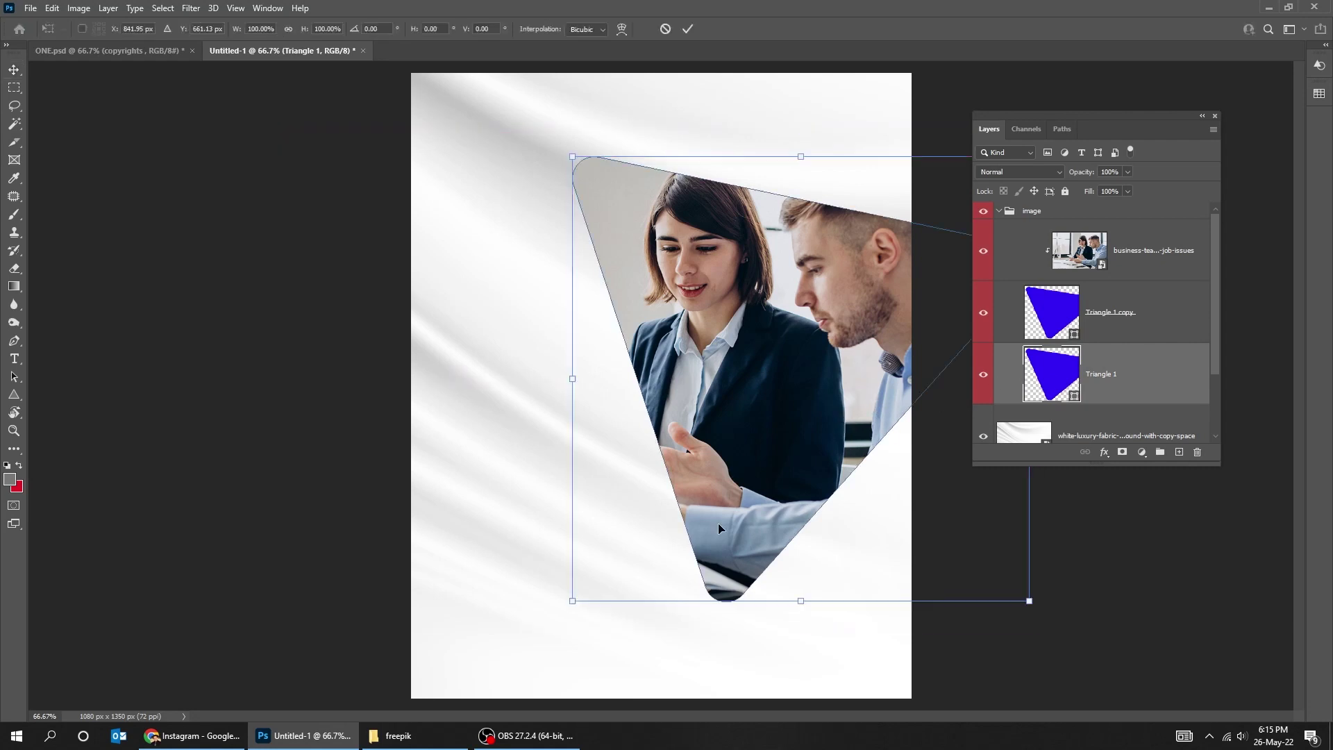
pyautogui.moveTo(573, 603); pyautogui.dragTo(523, 627)
pyautogui.press('Return')
# Step: Shift the original triangle about 125 px right, then slightly shrink and nudge it up-left
pyautogui.moveTo(752, 543); pyautogui.dragTo(839, 534)
pyautogui.hotkey('ctrl', 't')
pyautogui.moveTo(629, 648); pyautogui.dragTo(663, 597)
pyautogui.press('Return')
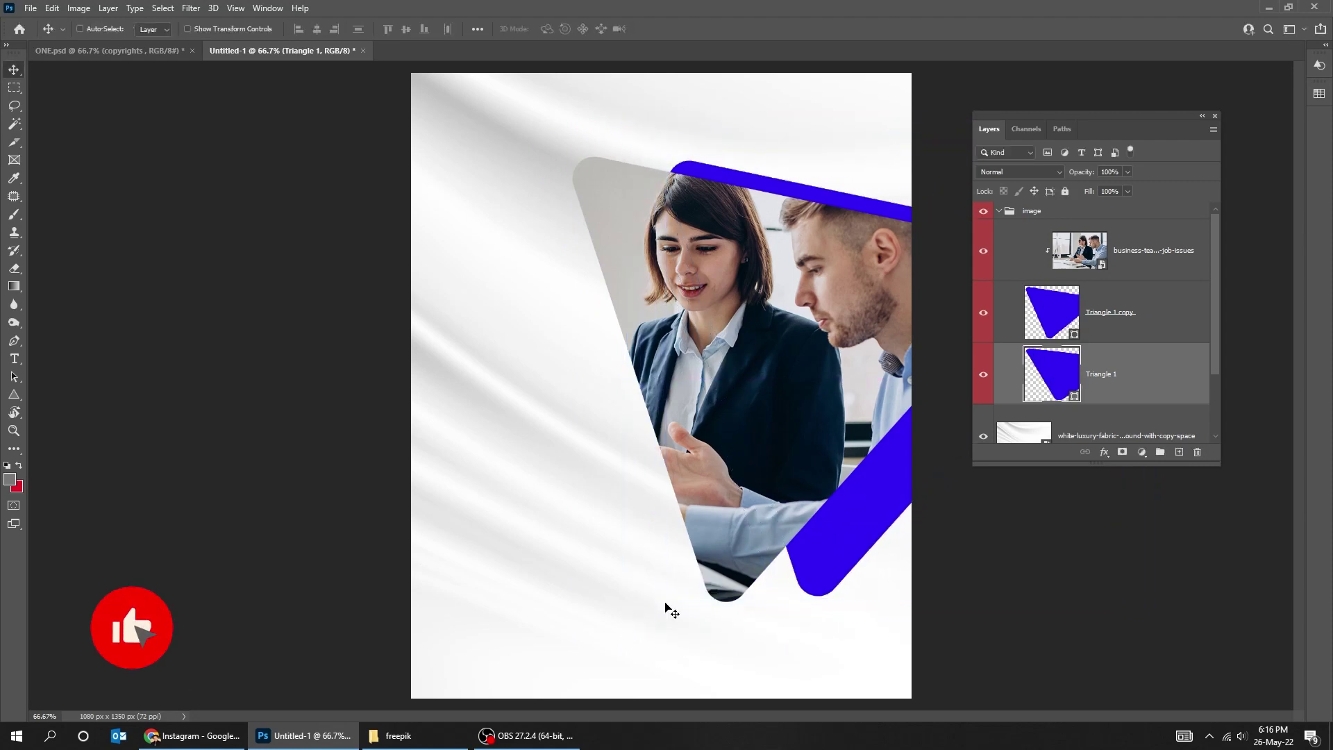
pyautogui.moveTo(863, 551); pyautogui.dragTo(852, 539)
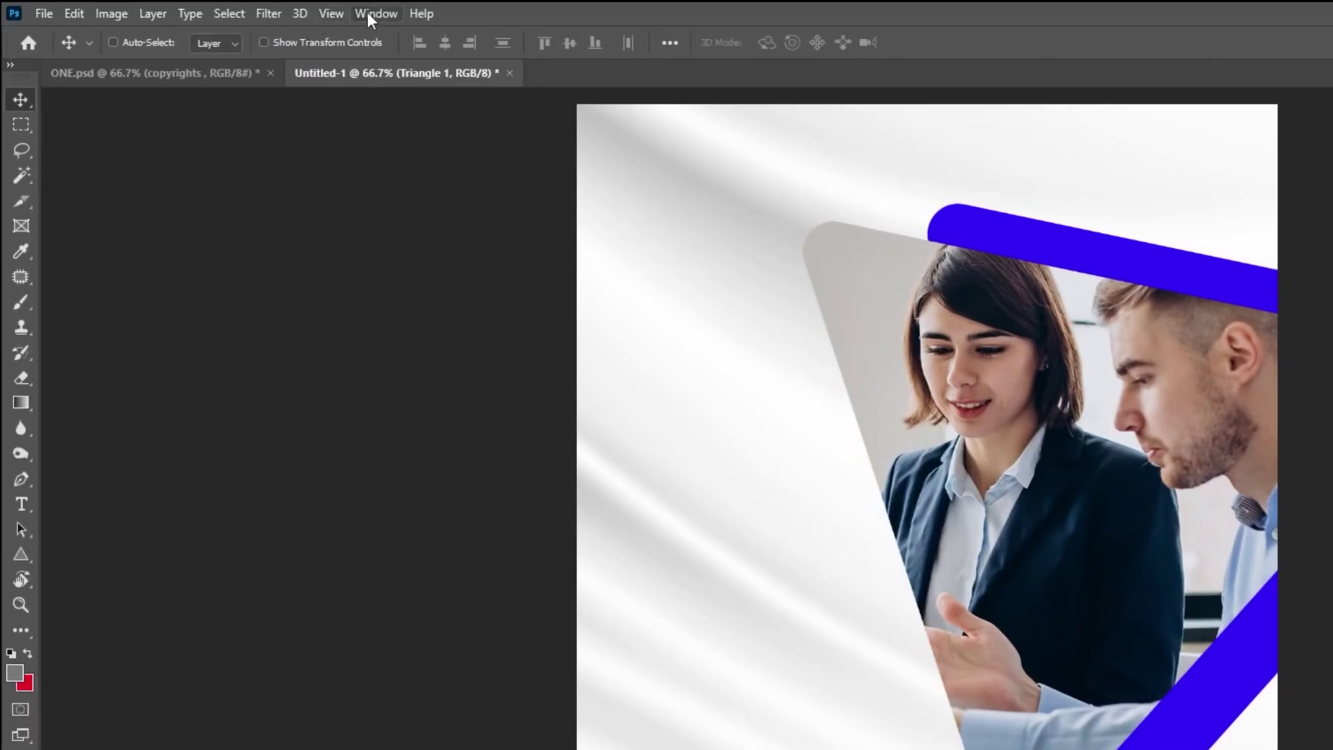
# Step: Change Triangle 1's corner radius from 47 px to 30 px and nudge it up-left
pyautogui.click(264, 8)
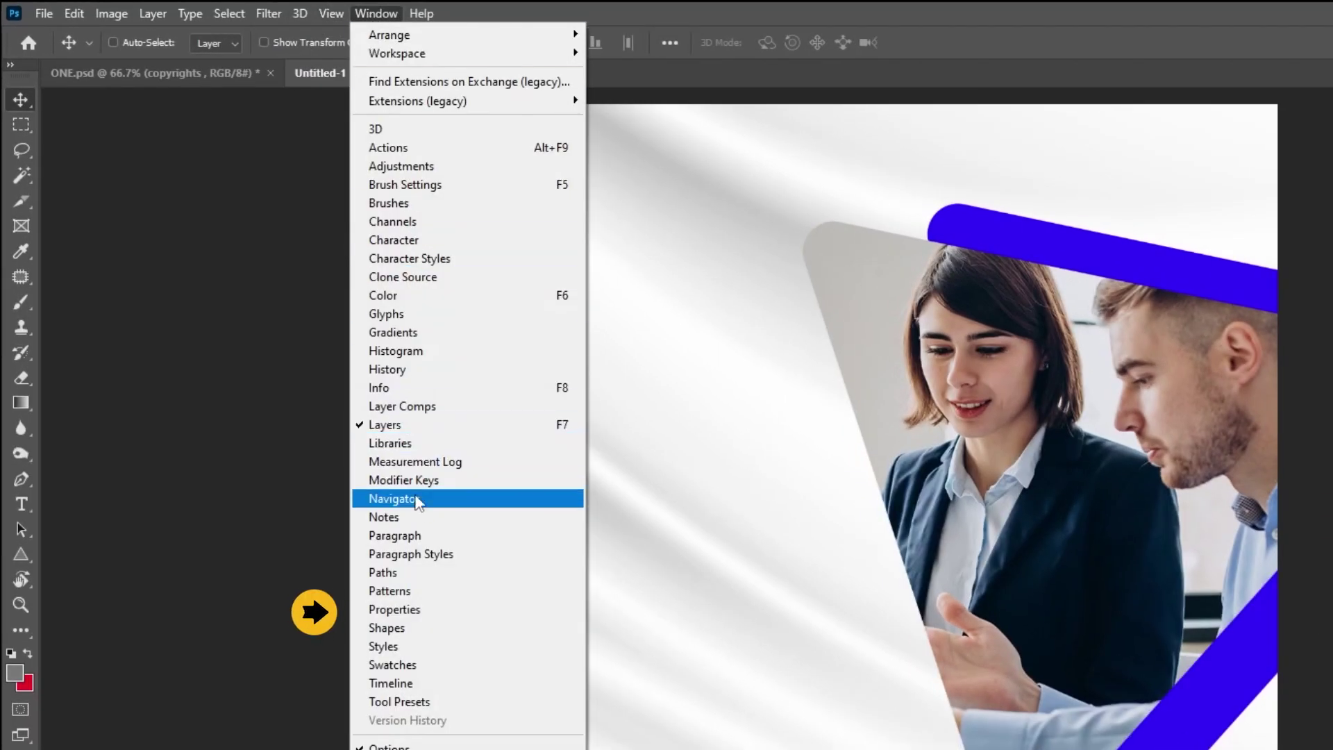
pyautogui.click(423, 610)
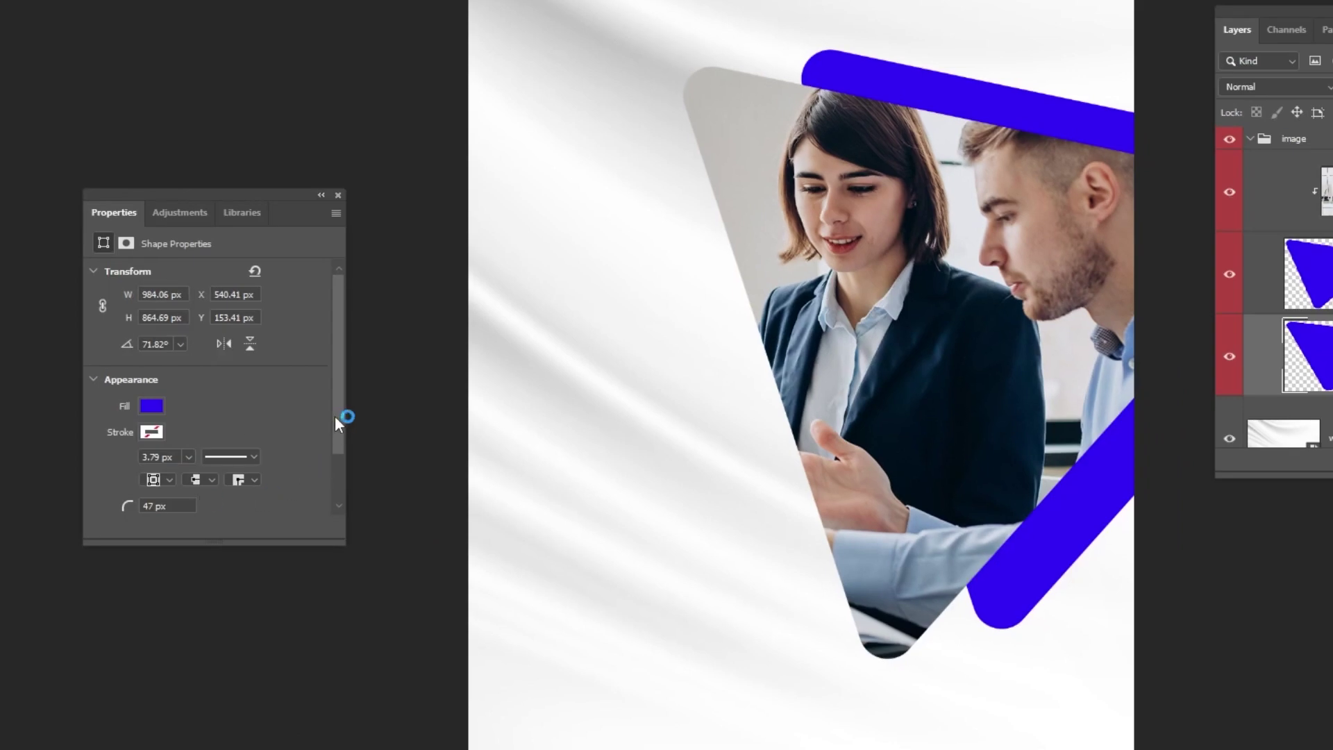
pyautogui.moveTo(335, 415); pyautogui.dragTo(336, 496)
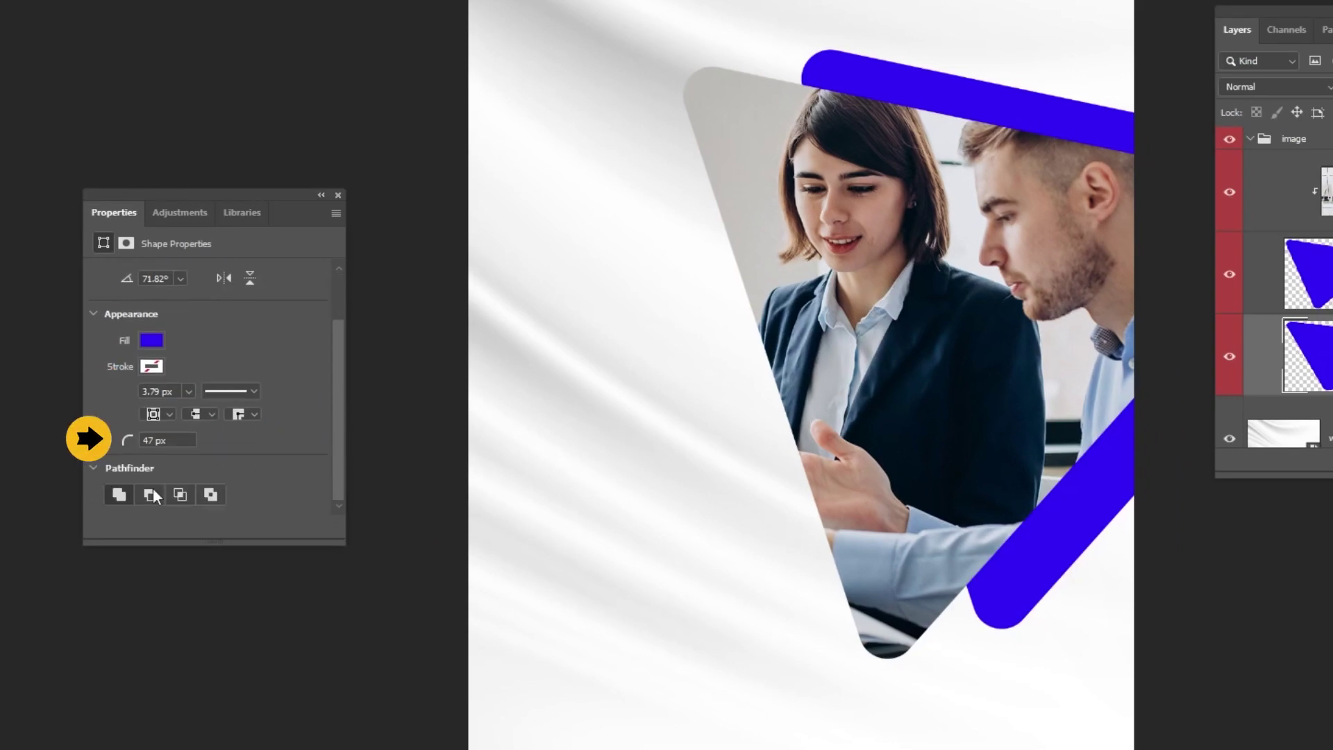
pyautogui.click(160, 440)
pyautogui.moveTo(160, 441); pyautogui.dragTo(116, 444)
pyautogui.write('30')
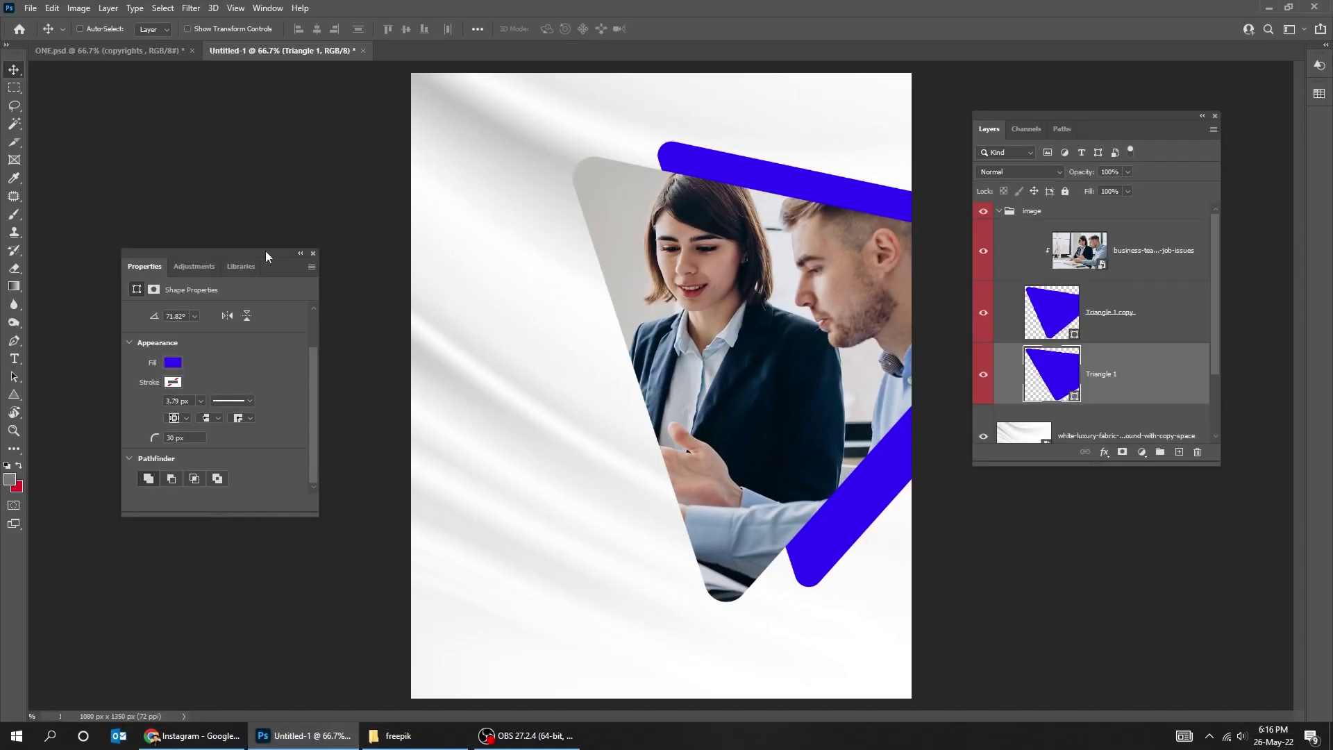
pyautogui.moveTo(266, 257); pyautogui.dragTo(266, 246)
pyautogui.click(294, 234)
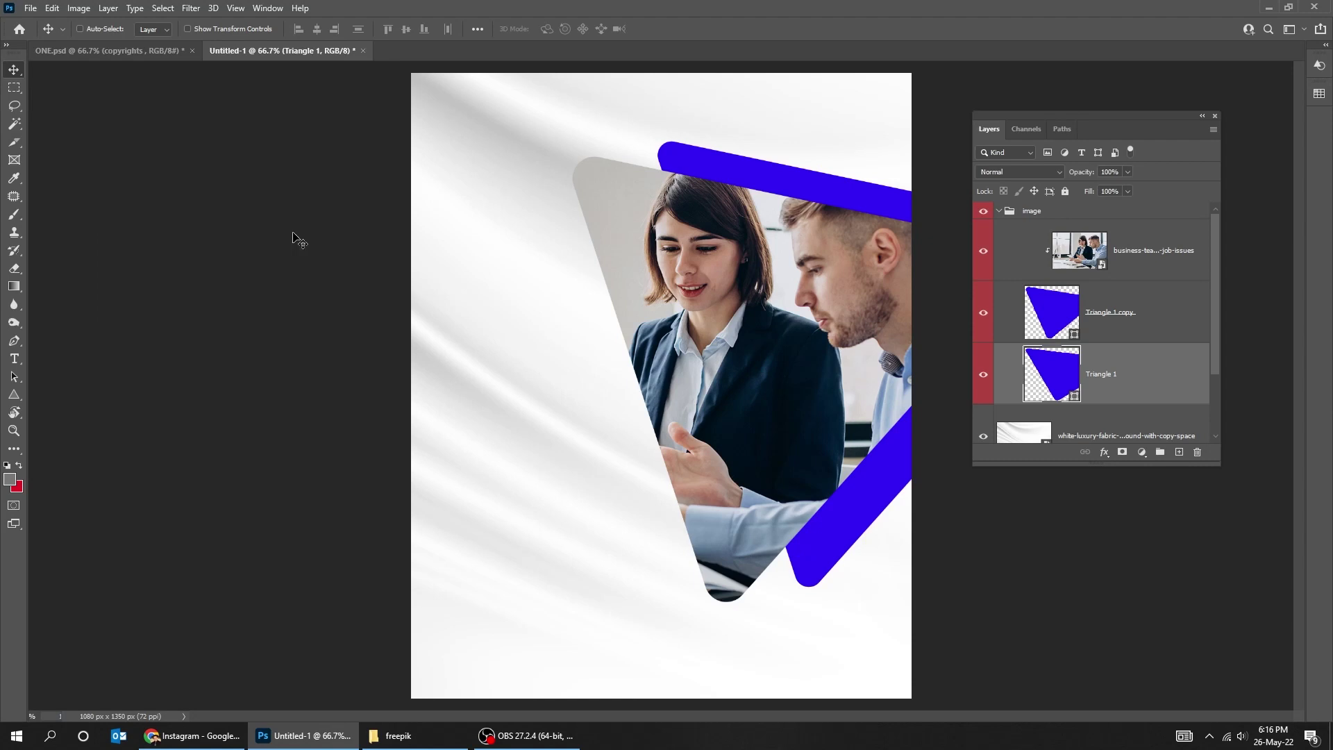
pyautogui.moveTo(875, 486); pyautogui.dragTo(871, 482)
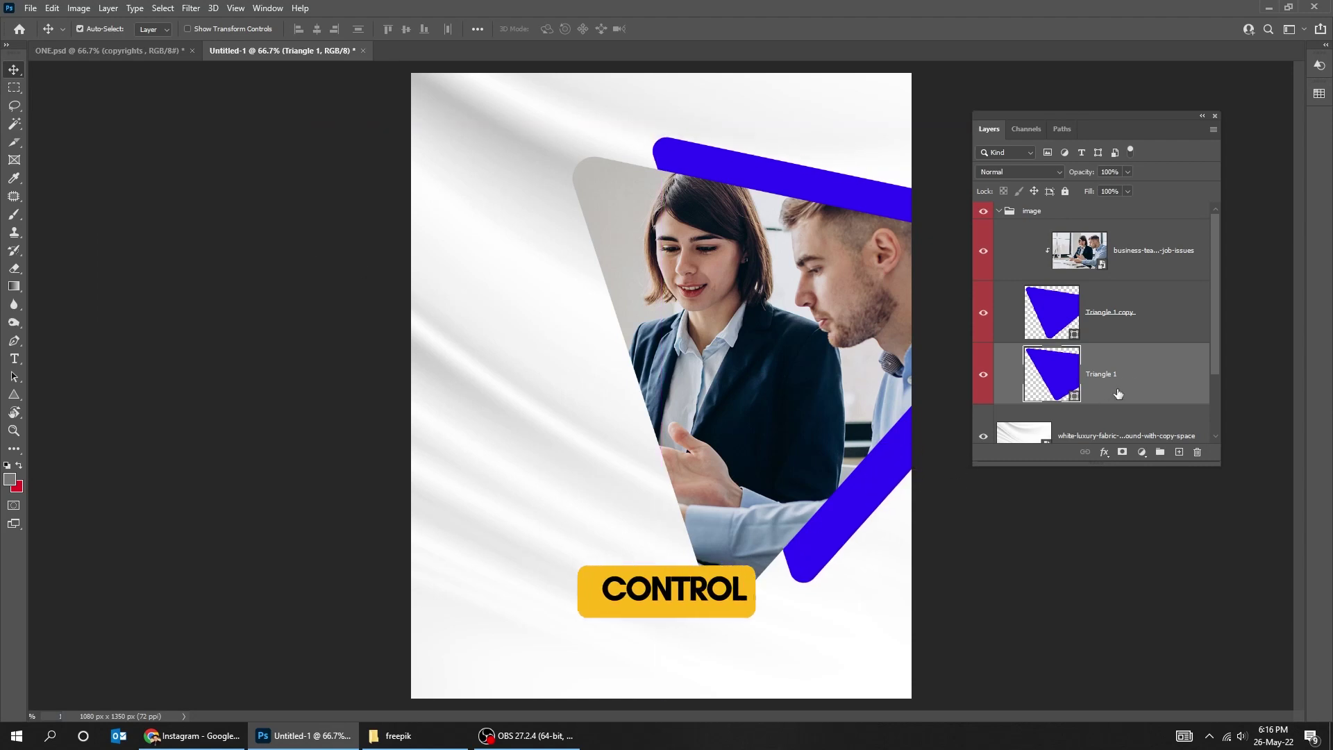
# Step: Duplicate Triangle 1 as copy 2, bring it above the image group, and remove its colour label
pyautogui.hotkey('ctrl', 'j')
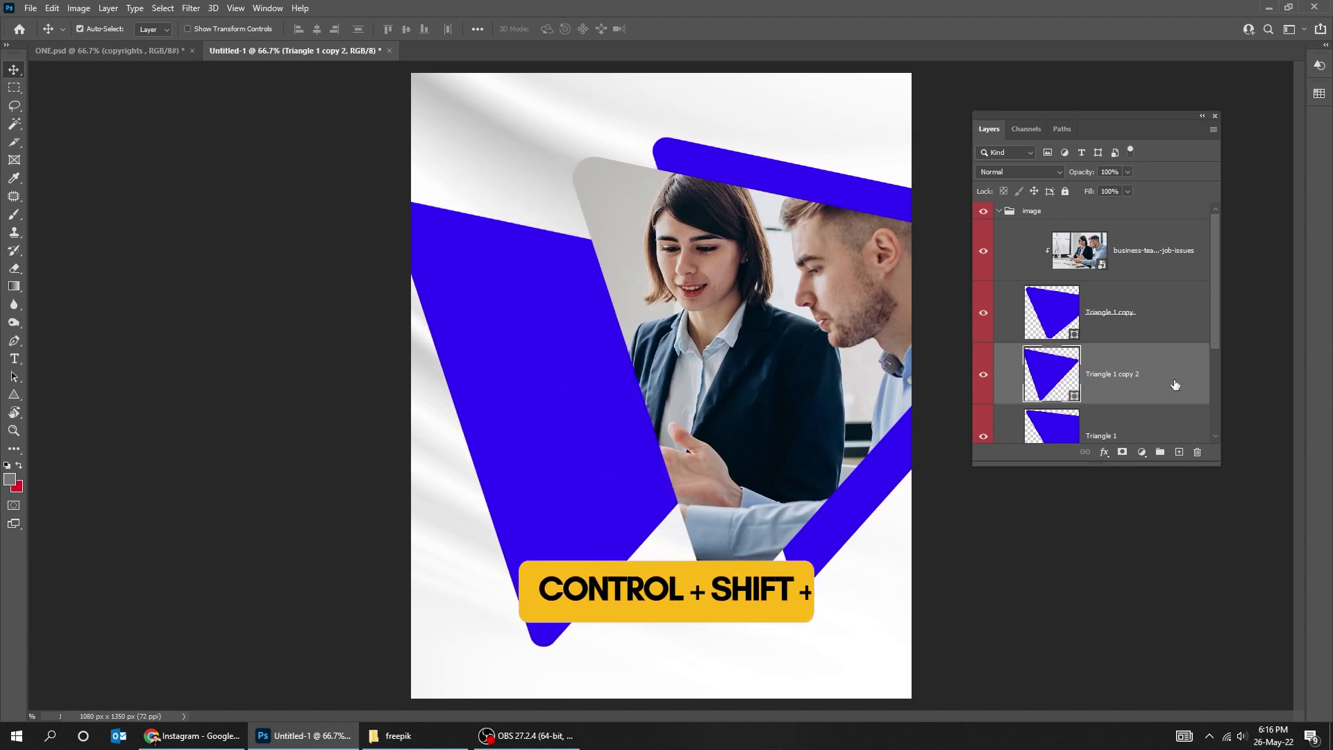
pyautogui.hotkey('ctrl', 'shift', ']')
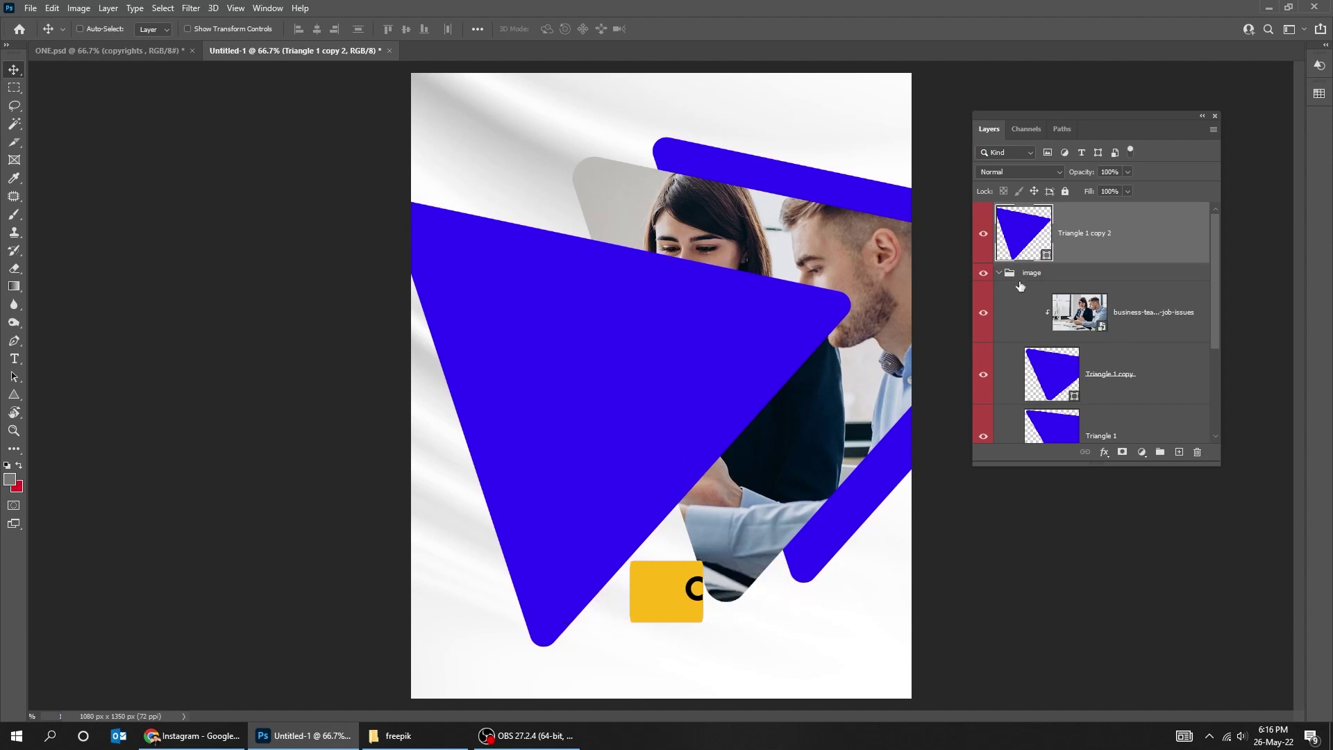
pyautogui.click(999, 273)
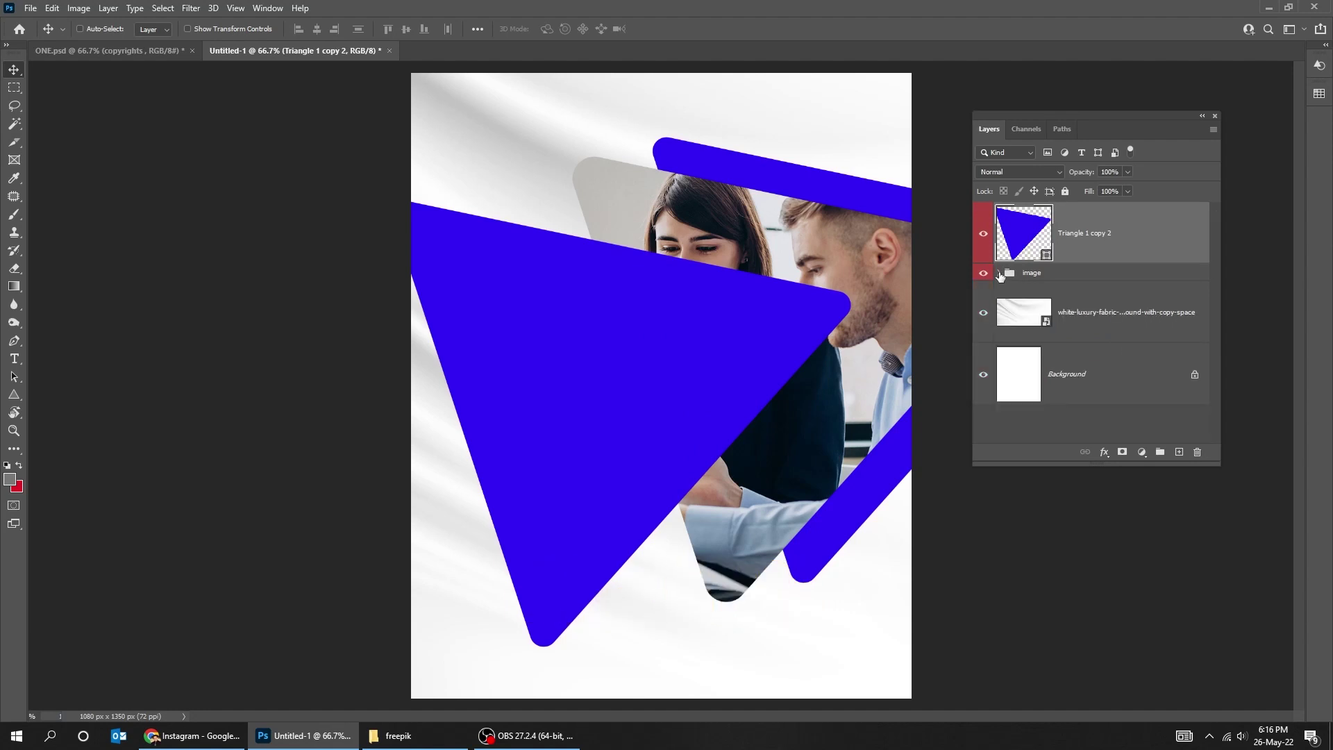
pyautogui.rightClick(1083, 245)
pyautogui.click(1142, 586)
# Step: Shrink Triangle 1 copy 2 to about 55% as a small accent
pyautogui.hotkey('ctrl', 't')
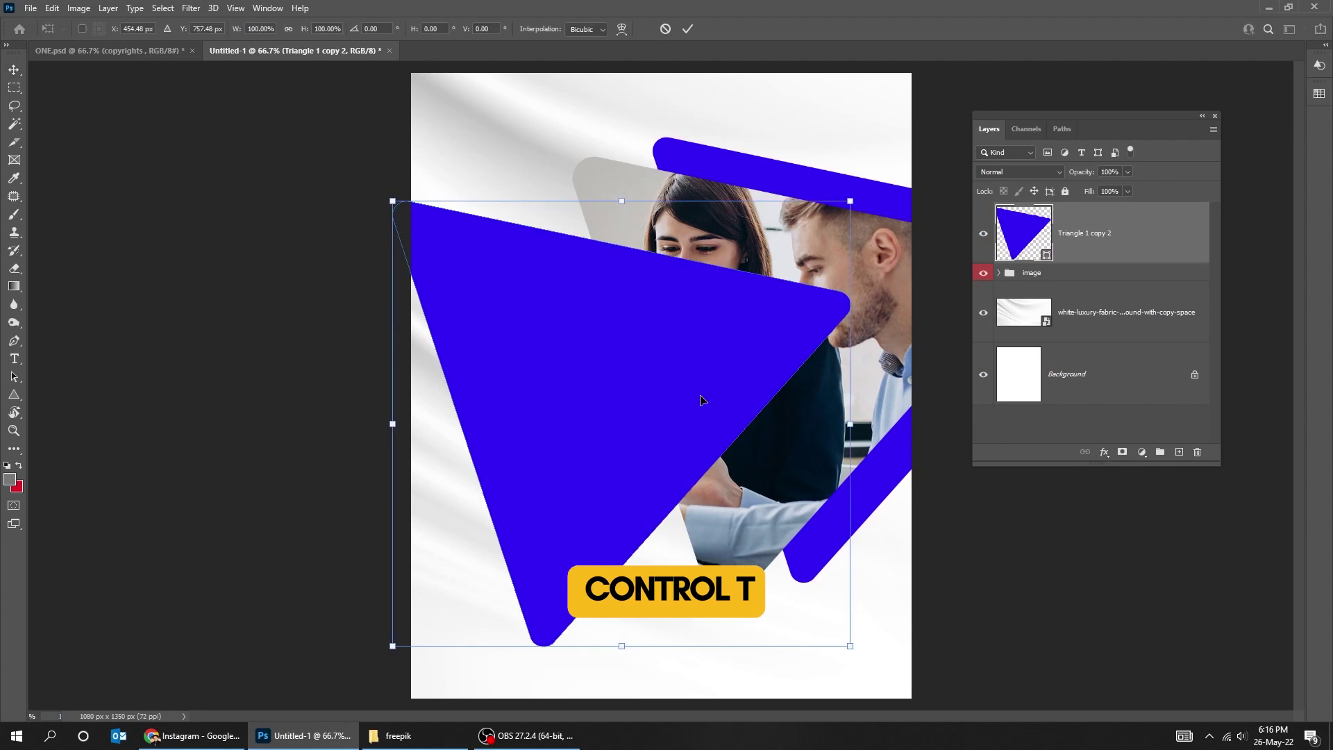
pyautogui.moveTo(850, 201); pyautogui.dragTo(658, 358)
pyautogui.press('Return')
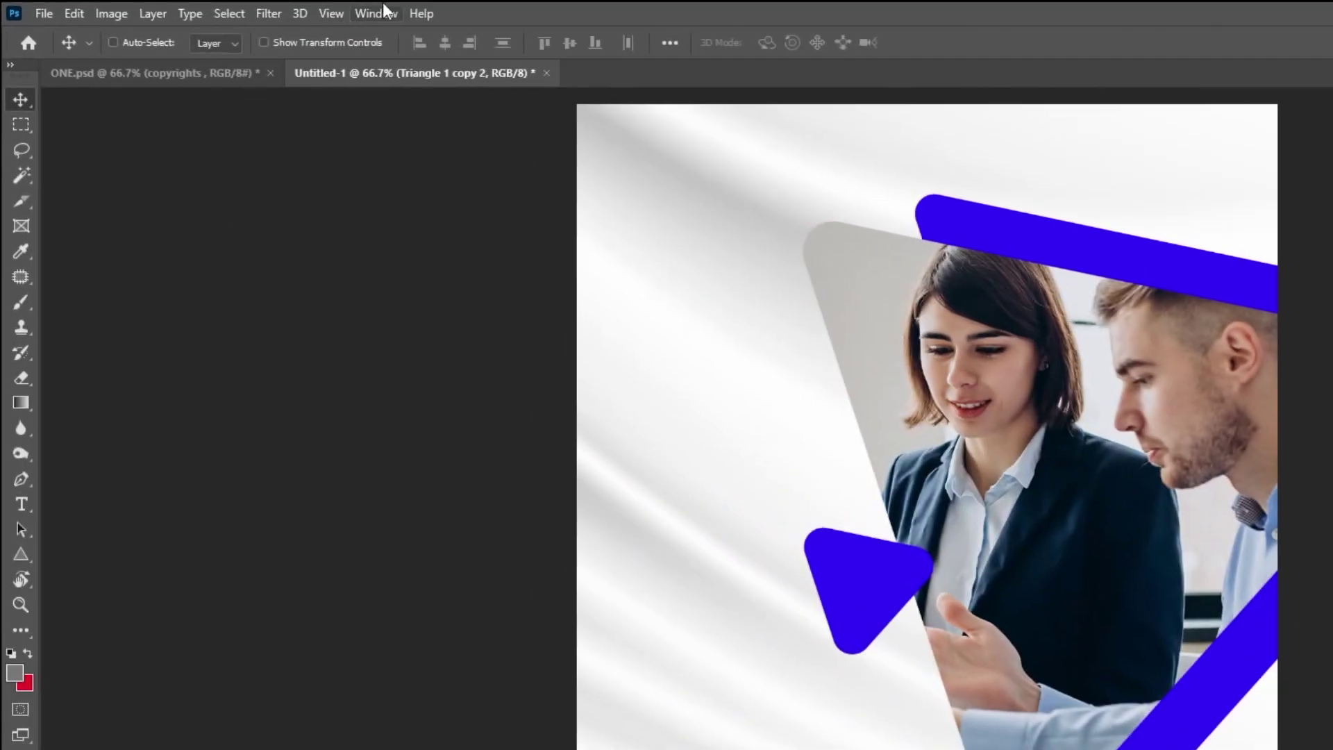
pyautogui.click(375, 13)
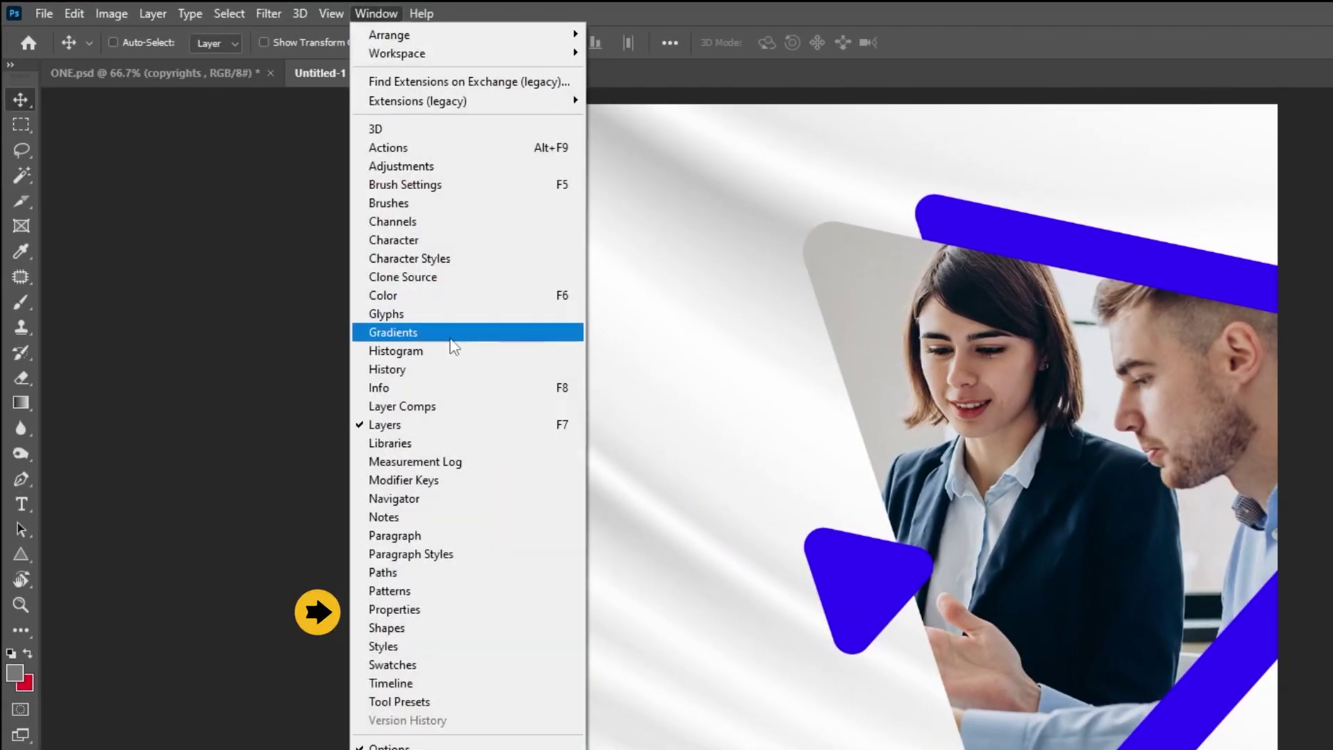
# Step: Set the small triangle's corner radius to 15 px
pyautogui.click(452, 609)
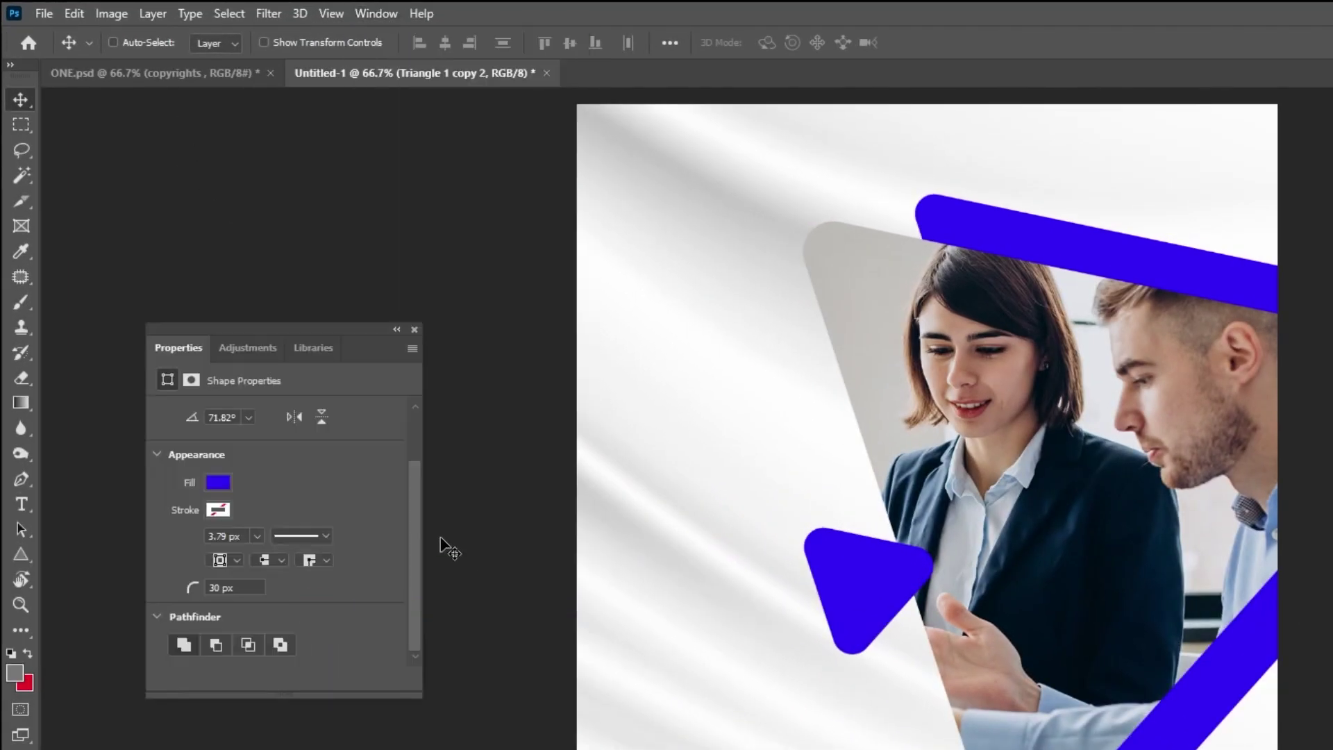
pyautogui.write('15')
pyautogui.press('Return')
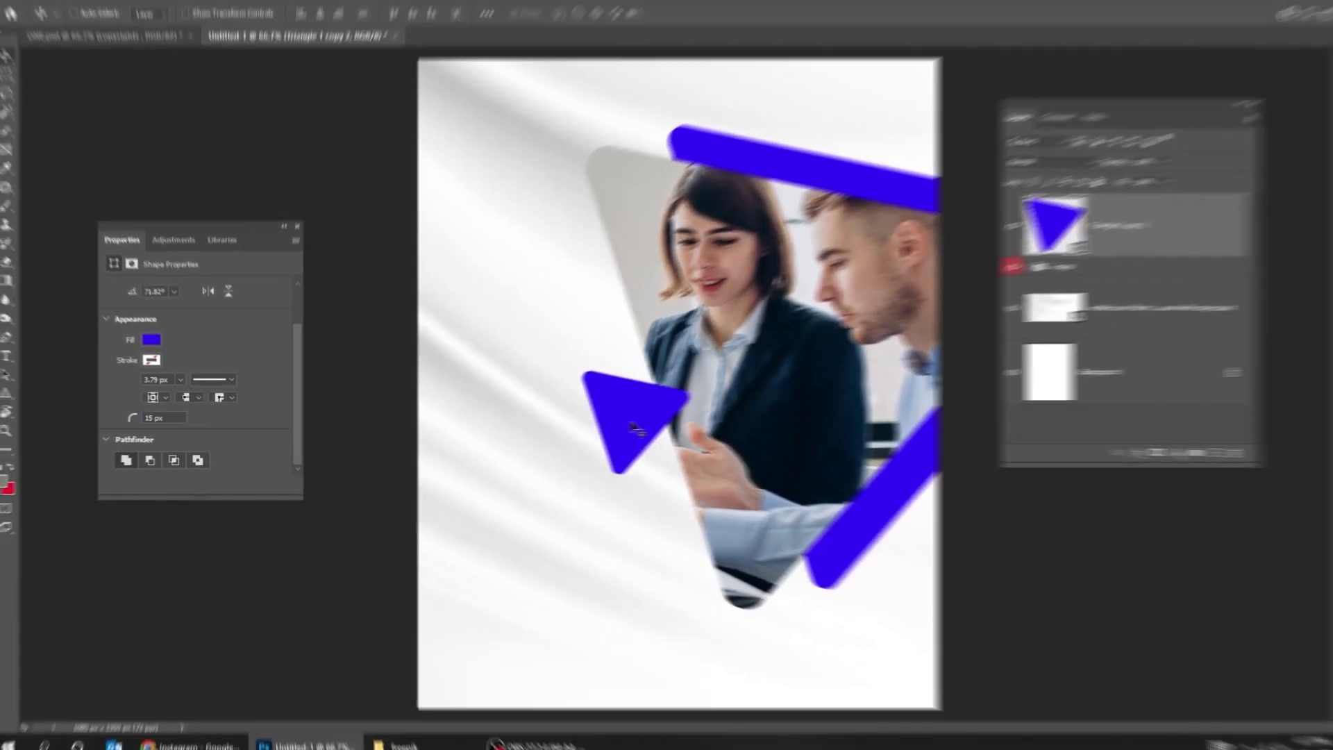
# Step: Rotate the small triangle to point upward and place it beside the photo's top-left edge
pyautogui.moveTo(740, 417); pyautogui.dragTo(641, 225)
pyautogui.moveTo(538, 275); pyautogui.dragTo(539, 271)
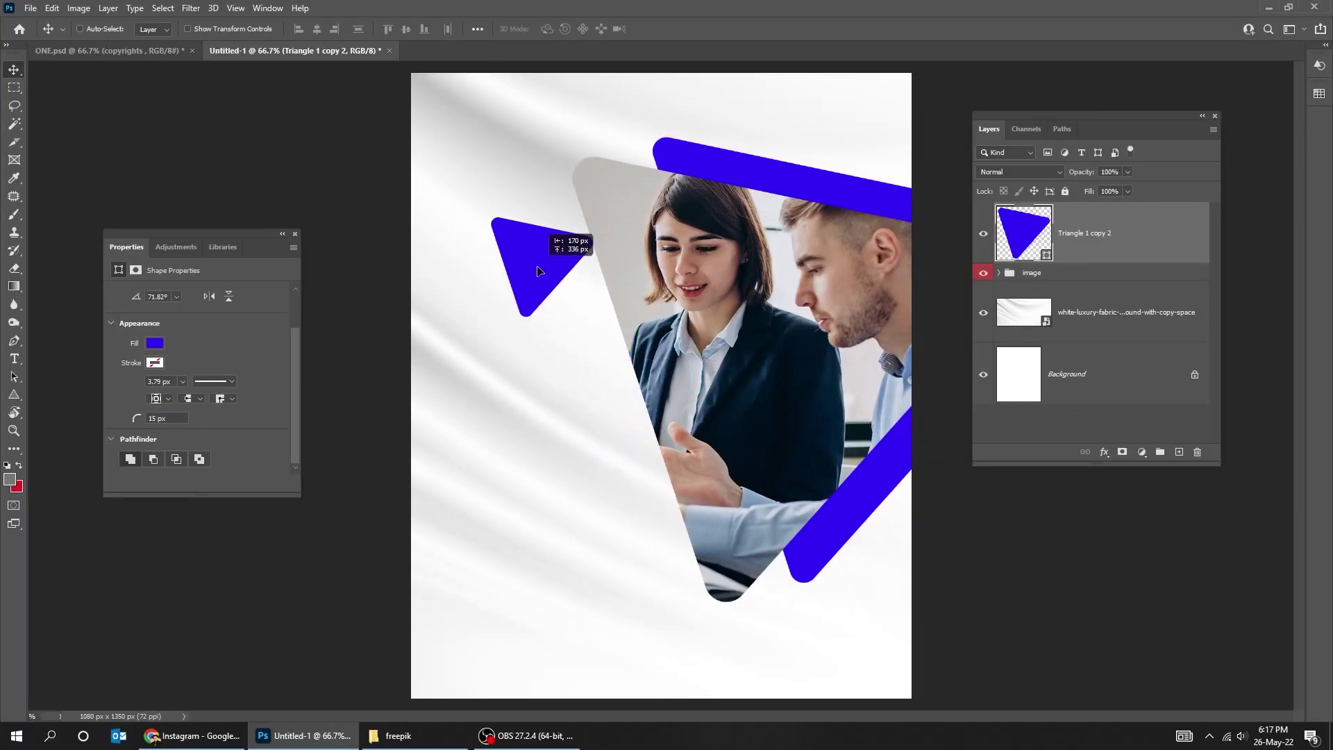
pyautogui.hotkey('ctrl', 't')
pyautogui.moveTo(654, 369); pyautogui.dragTo(443, 182)
pyautogui.press('Return')
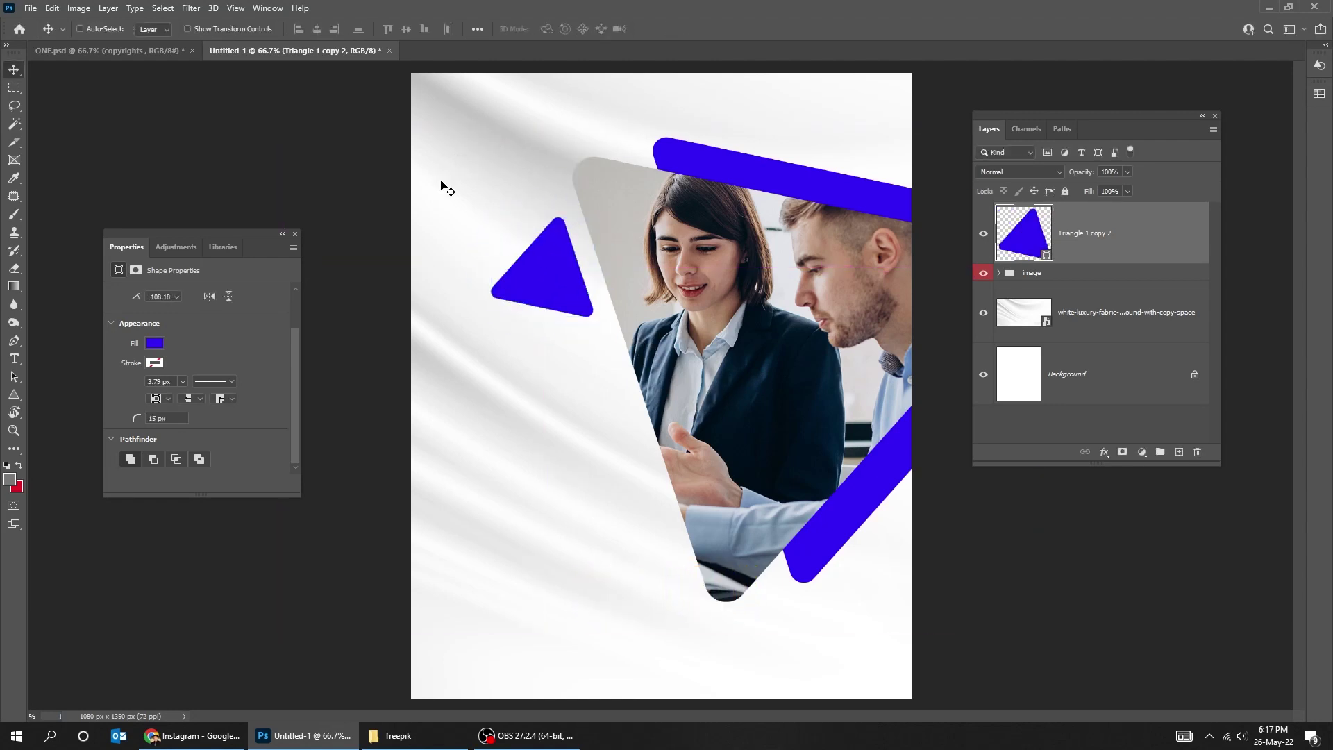
pyautogui.moveTo(556, 280); pyautogui.dragTo(554, 265)
pyautogui.moveTo(539, 238); pyautogui.dragTo(542, 242)
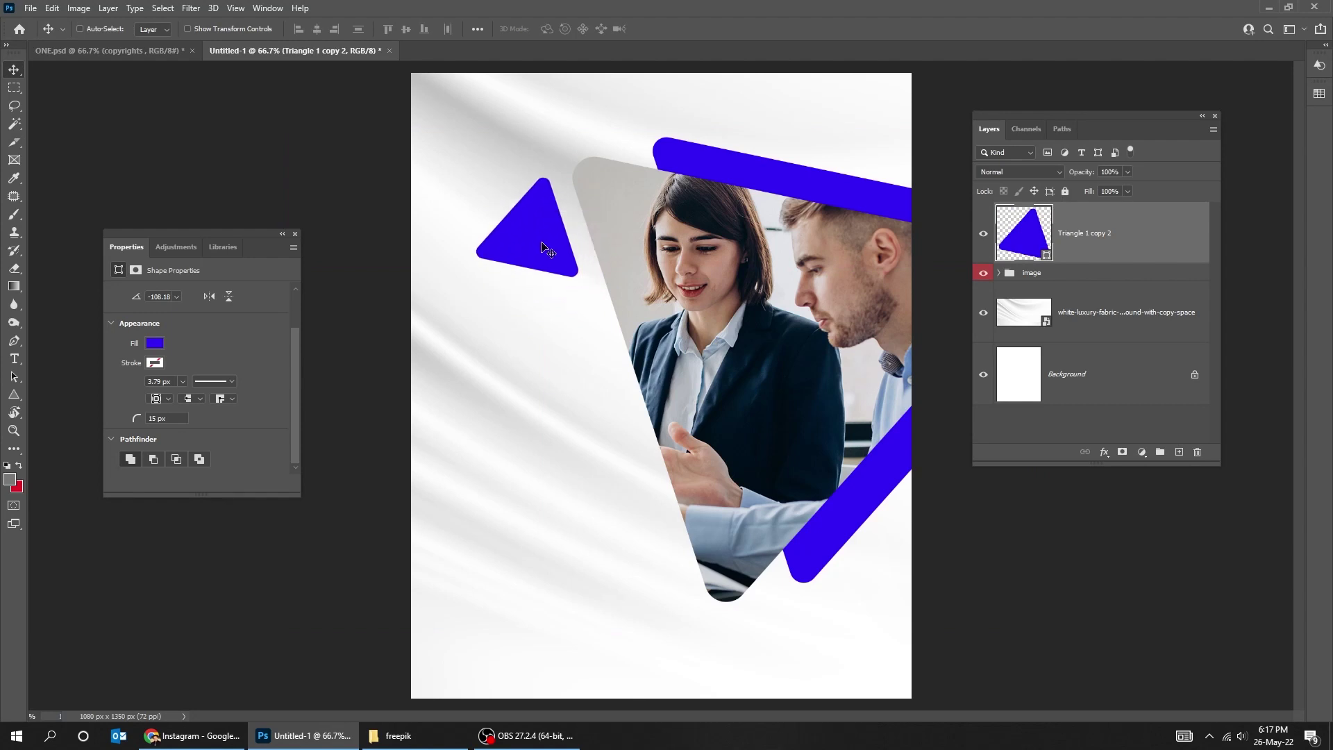
# Step: Nudge Triangle 1 into place, then shift the photo group 58 px right
pyautogui.rightClick(868, 202)
pyautogui.click(880, 198)
pyautogui.hotkey('ctrl', 't')
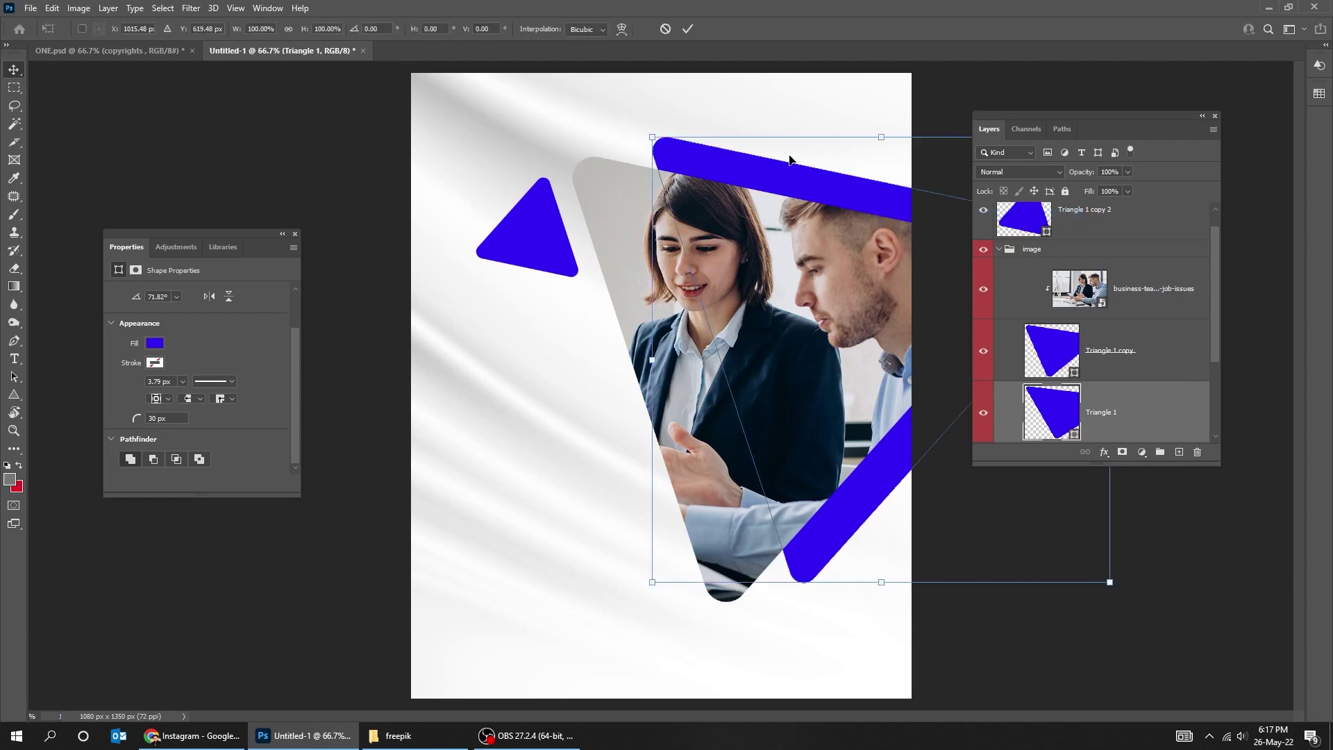
pyautogui.moveTo(789, 160); pyautogui.dragTo(816, 175)
pyautogui.press('Return')
pyautogui.hotkey('shift', 'Down')
pyautogui.hotkey('shift', 'Left')
pyautogui.hotkey('shift', 'Up')
pyautogui.click(1038, 251)
pyautogui.moveTo(747, 342); pyautogui.dragTo(772, 341)
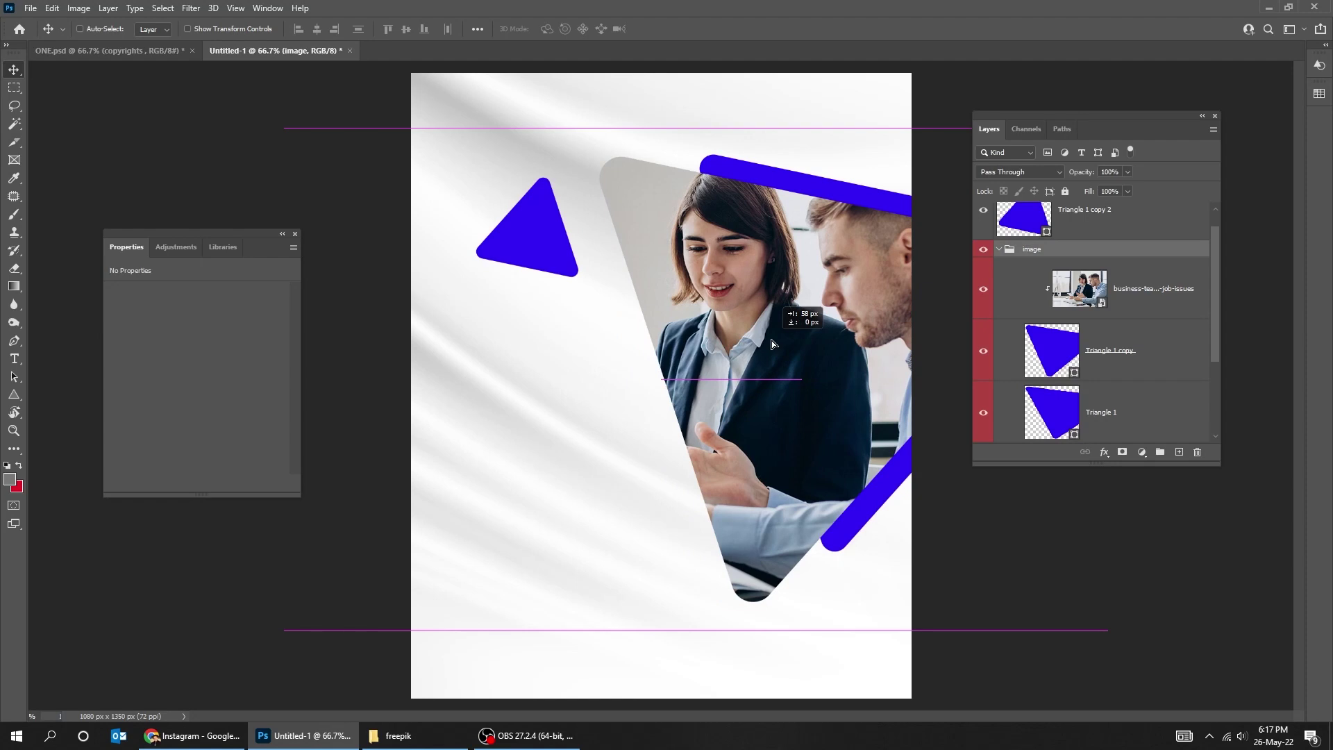
# Step: Move Triangle 1 copy 2 about 48 px right and scale it down about its centre
pyautogui.rightClick(549, 252)
pyautogui.click(567, 261)
pyautogui.moveTo(552, 239); pyautogui.dragTo(585, 238)
pyautogui.hotkey('ctrl', 't')
pyautogui.moveTo(617, 283); pyautogui.dragTo(603, 265)
pyautogui.press('Return')
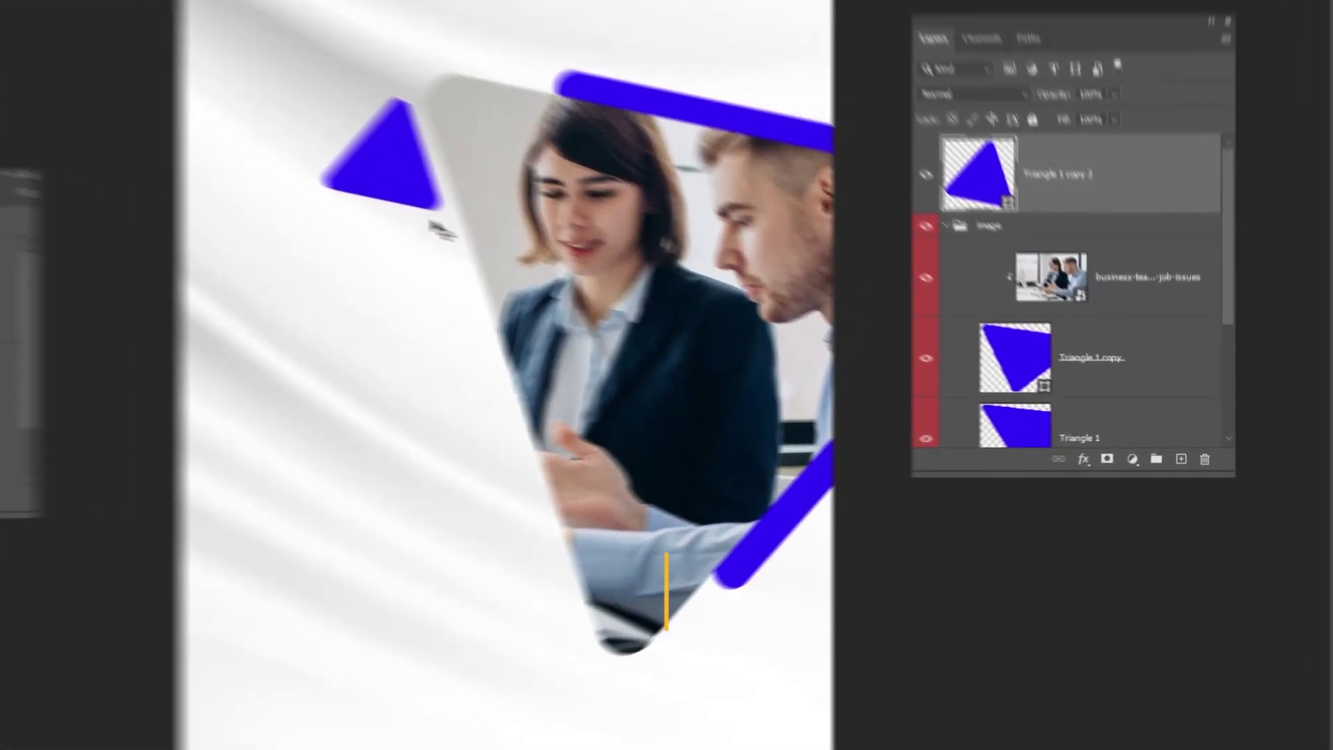
# Step: Duplicate the upper-left triangle below it, scaled to about 56% and rotated to -105°
pyautogui.hotkey('ctrl', 'j')
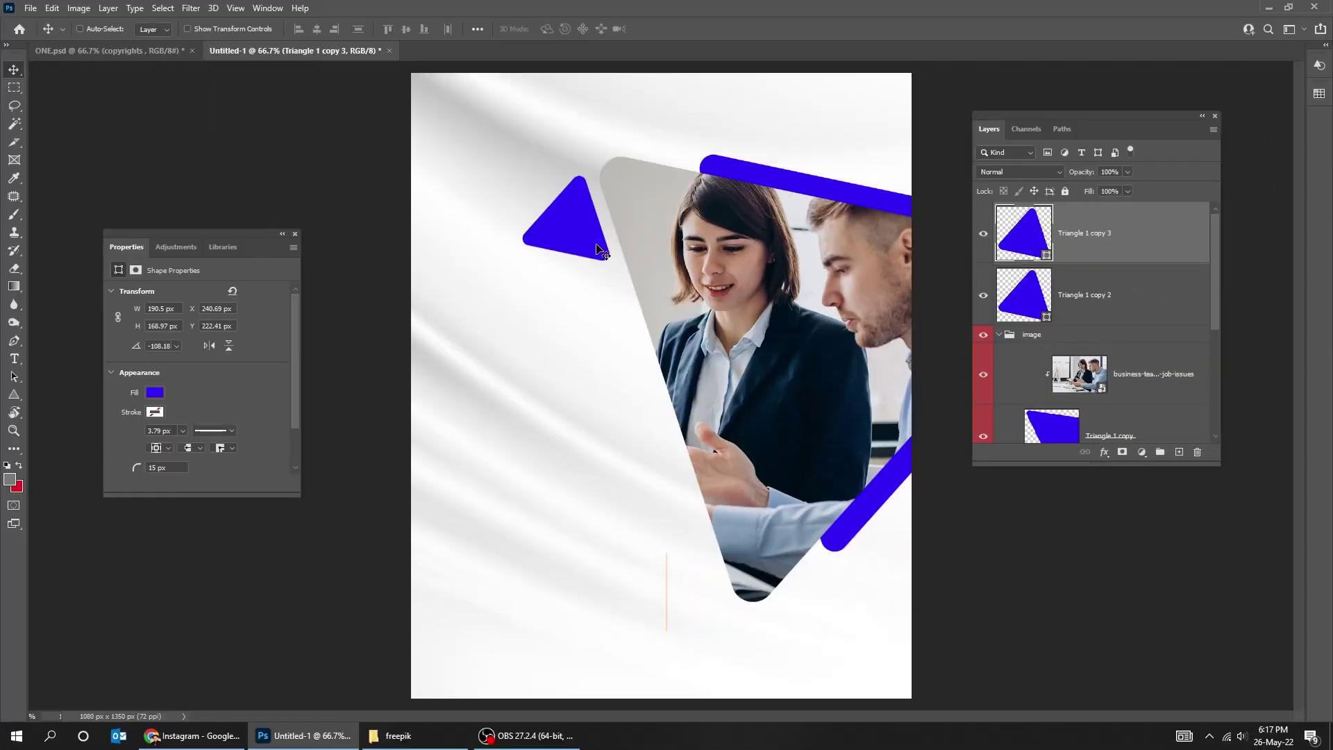
pyautogui.moveTo(397, 180); pyautogui.dragTo(417, 298)
pyautogui.hotkey('ctrl', 't')
pyautogui.moveTo(623, 261); pyautogui.dragTo(603, 285)
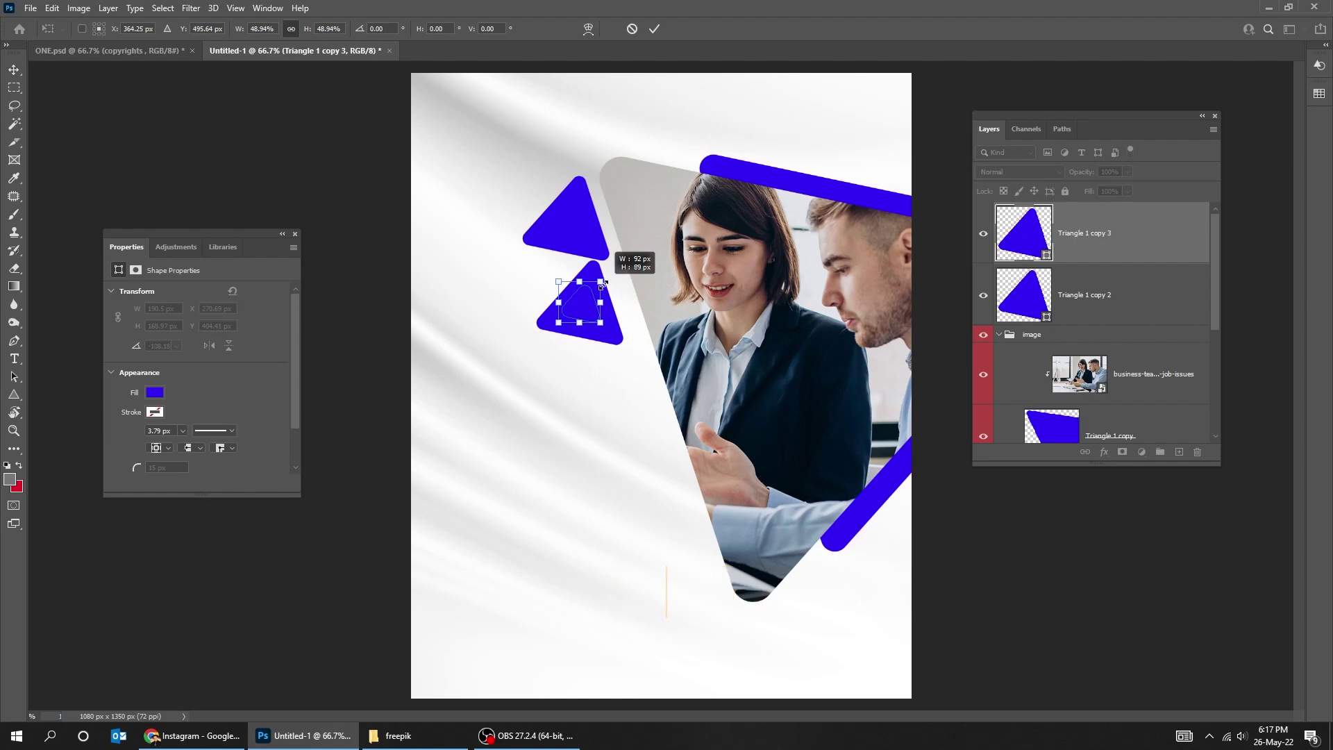
pyautogui.moveTo(603, 284); pyautogui.dragTo(603, 284)
pyautogui.moveTo(615, 331); pyautogui.dragTo(599, 254)
pyautogui.press('Return')
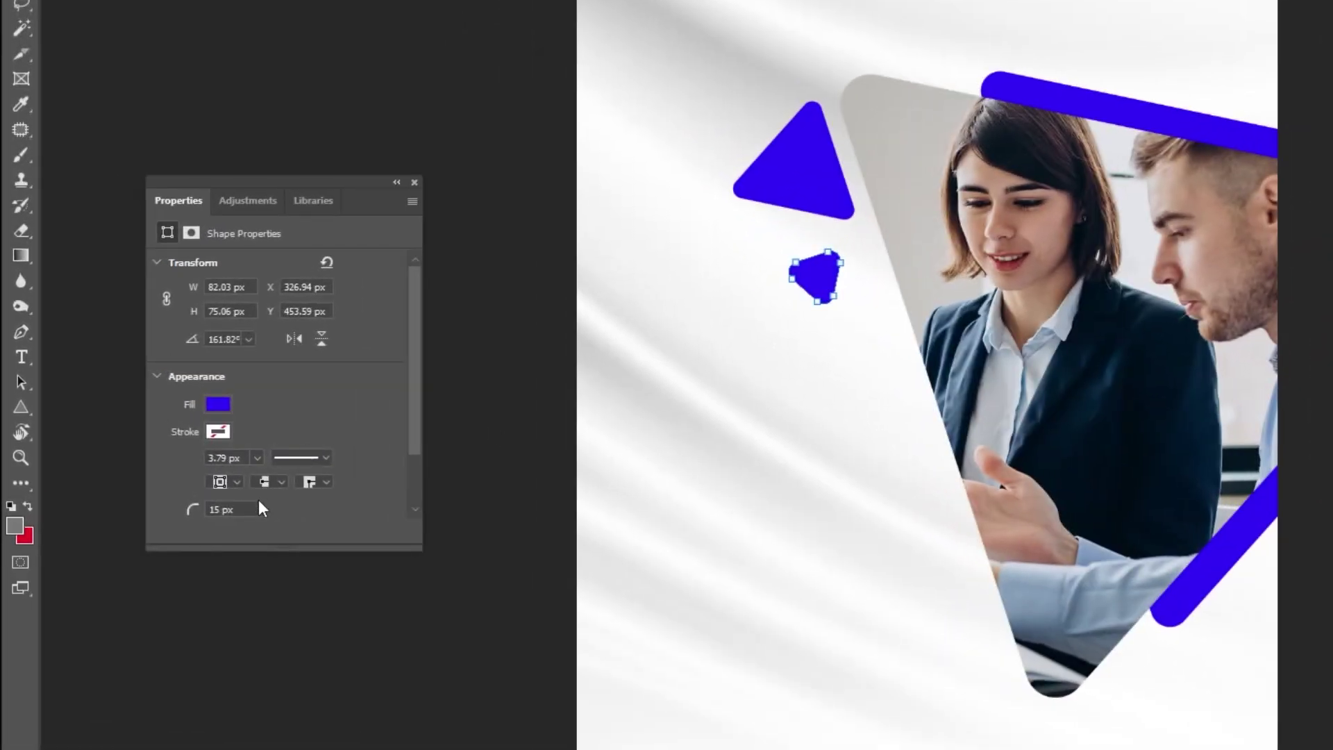
# Step: Give the small triangle 8 px rounded corners and rotate it a little further
pyautogui.click(214, 510)
pyautogui.write('8')
pyautogui.press('Return')
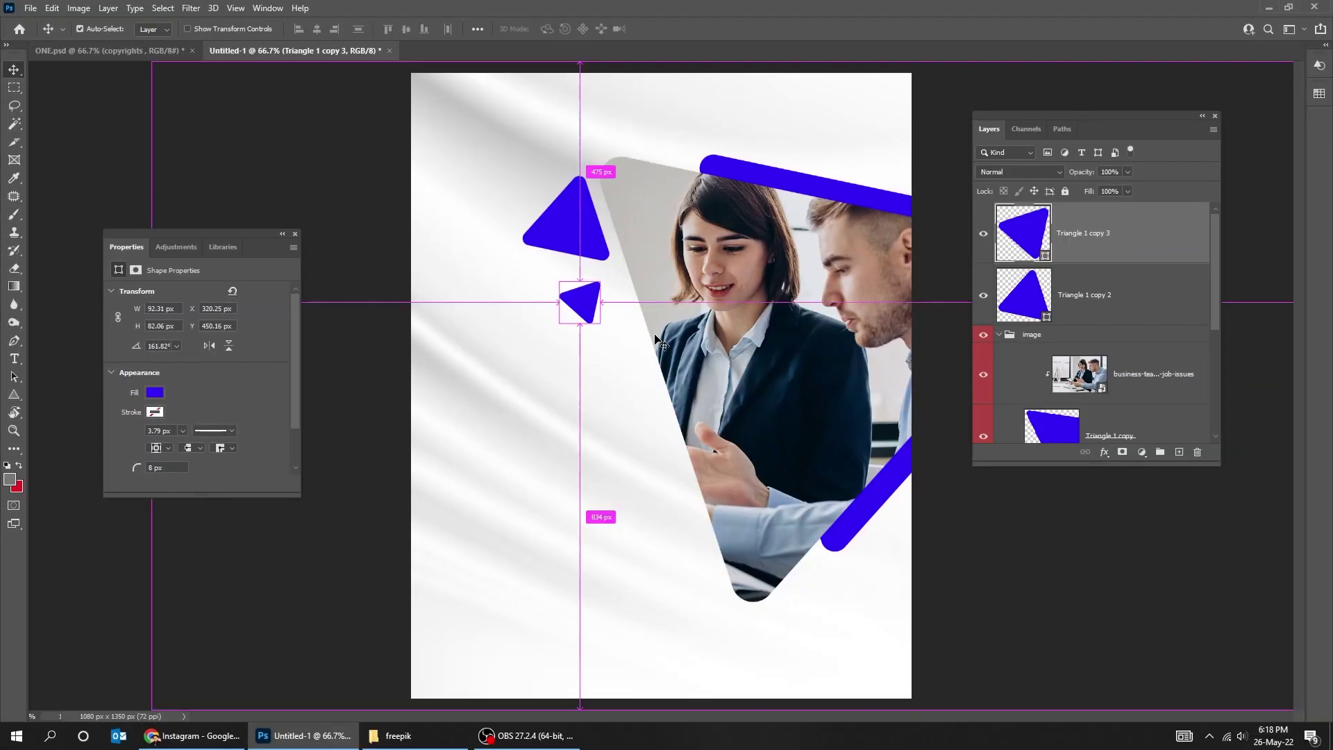
pyautogui.hotkey('ctrl', 't')
pyautogui.moveTo(641, 346); pyautogui.dragTo(682, 231)
# Step: Commit the small triangle's rotation and enlarge the new mid-sized triangle copy
pyautogui.press('Return')
pyautogui.hotkey('ctrl', 't')
pyautogui.press('Return')
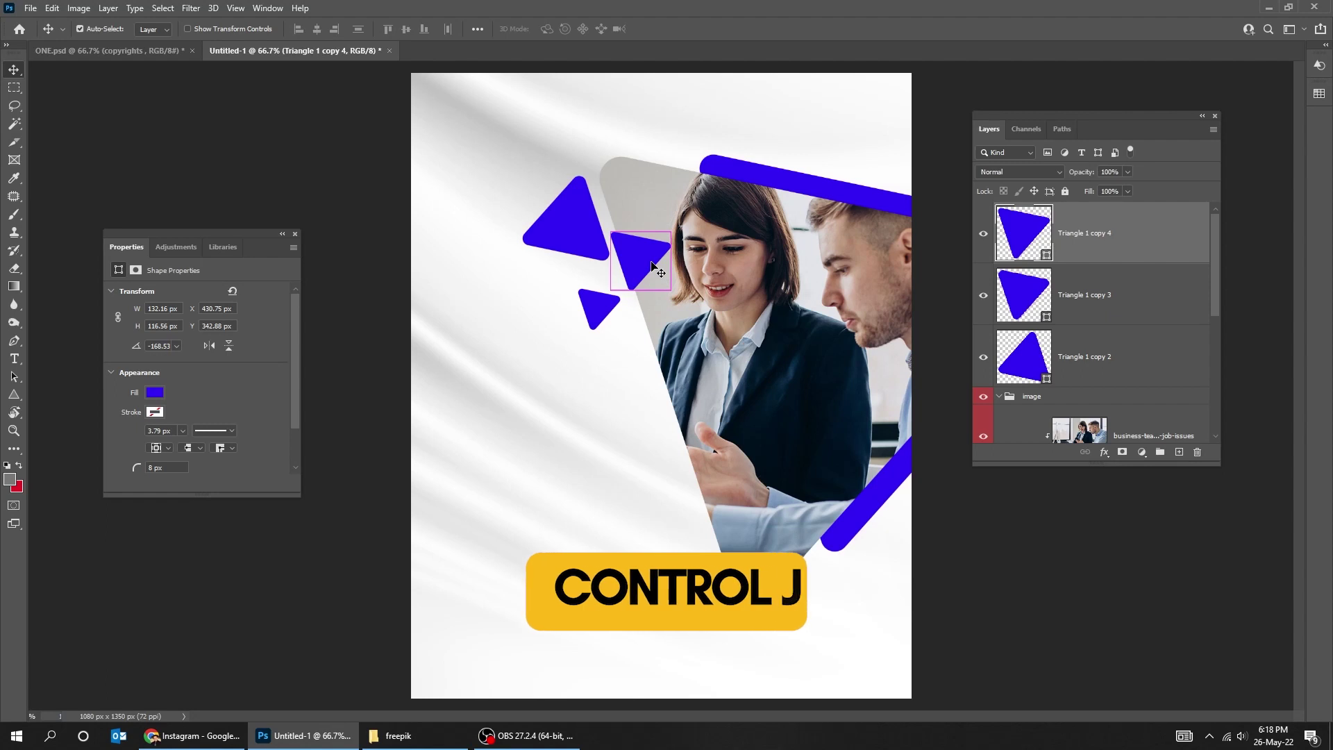
# Step: Duplicate the mid-sized triangle and move the copy to the photo frame's bottom tip
pyautogui.hotkey('ctrl', 'j')
pyautogui.moveTo(653, 267); pyautogui.dragTo(678, 549)
pyautogui.hotkey('ctrl', 't')
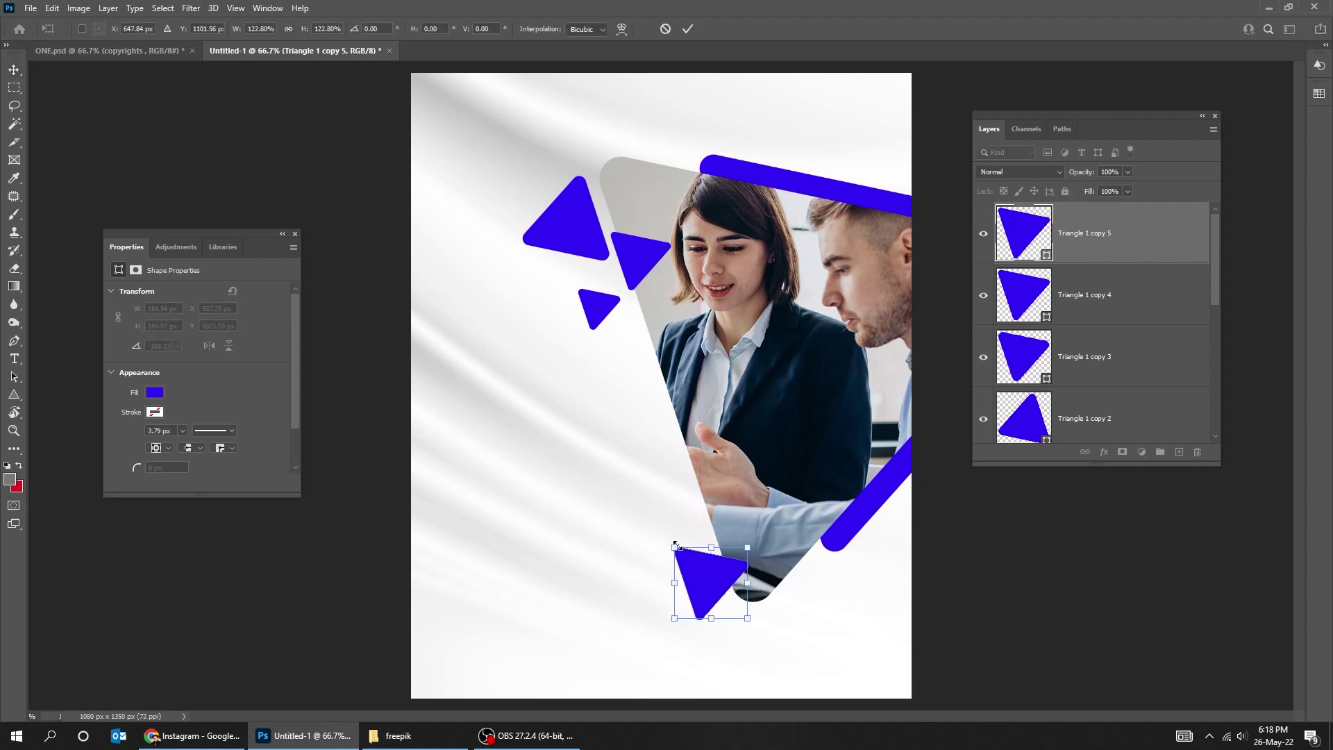
# Step: Commit the enlarged bottom triangle and lower its fill to 29%
pyautogui.press('Return')
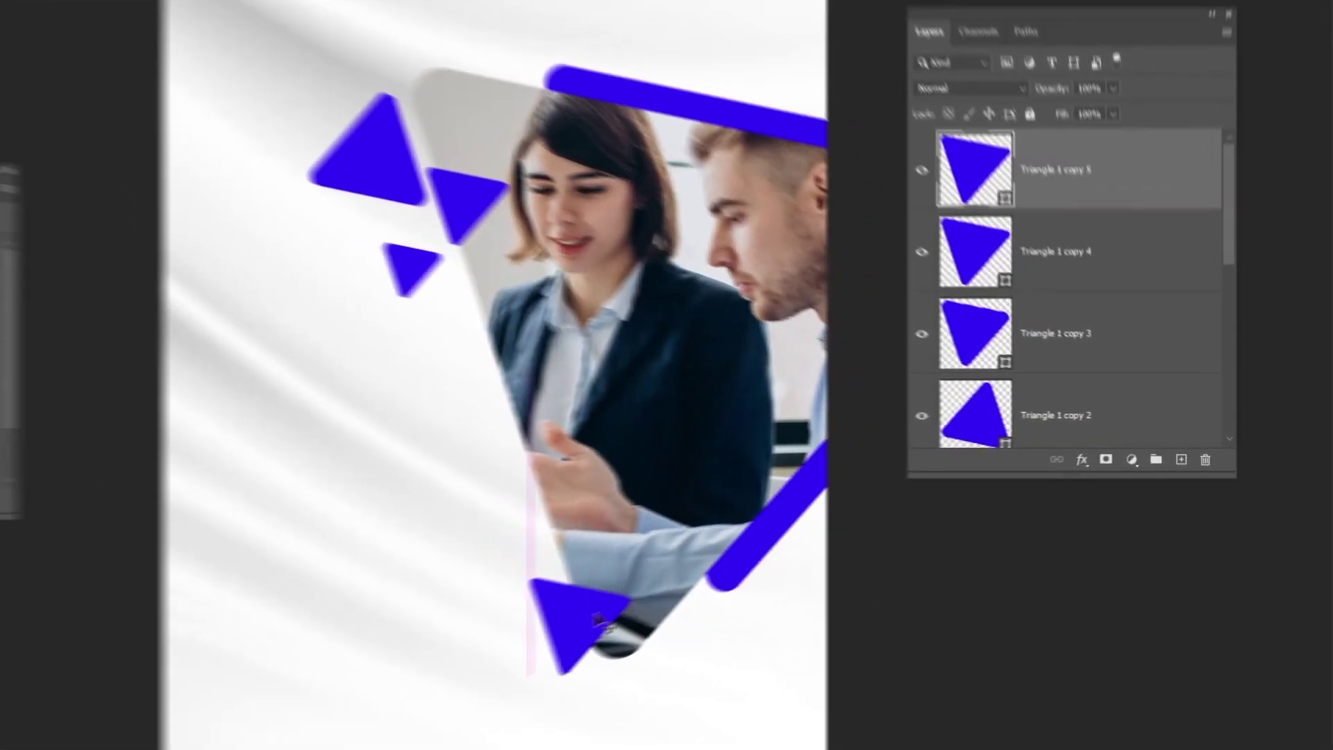
pyautogui.click(1111, 108)
pyautogui.moveTo(1106, 131); pyautogui.dragTo(1068, 132)
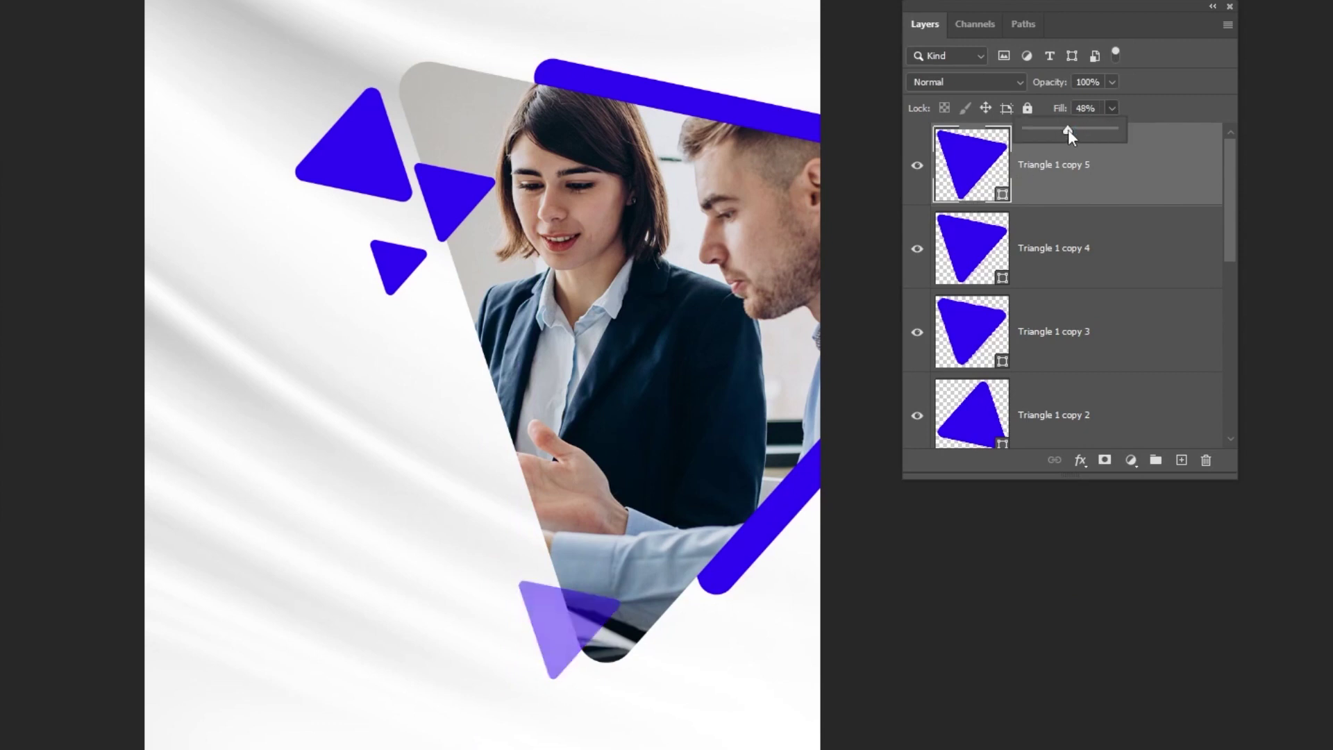
pyautogui.moveTo(1065, 132); pyautogui.dragTo(1052, 129)
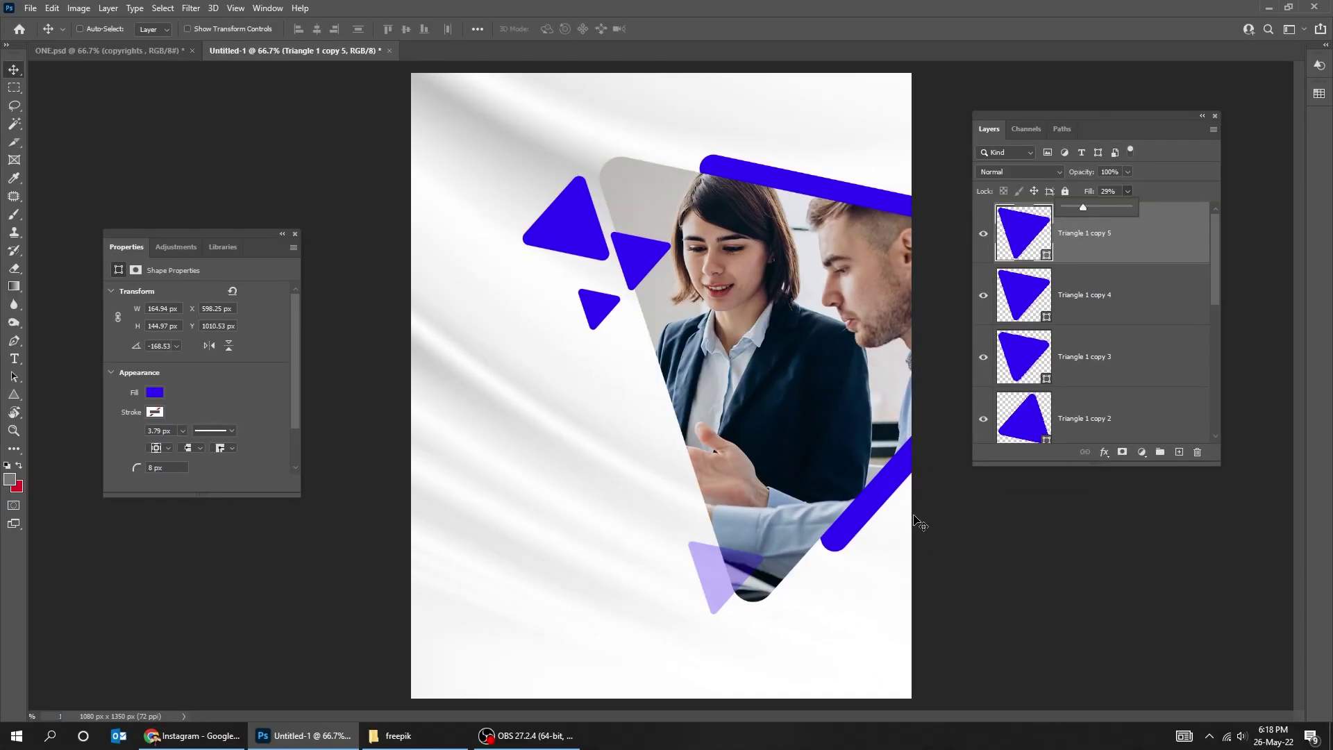
# Step: Enlarge the translucent triangle slightly, nudge it right and down, and lengthen the layer list
pyautogui.hotkey('ctrl', 't')
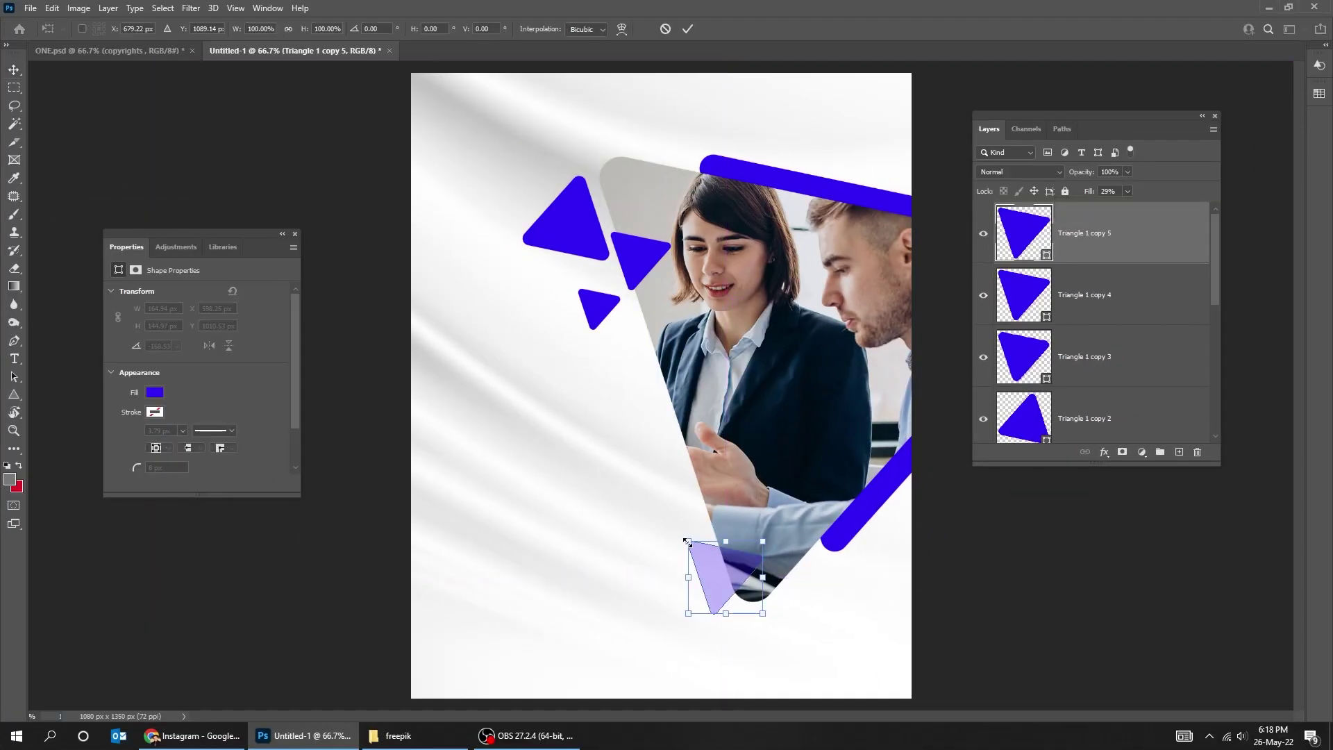
pyautogui.moveTo(687, 541); pyautogui.dragTo(680, 533)
pyautogui.press('Return')
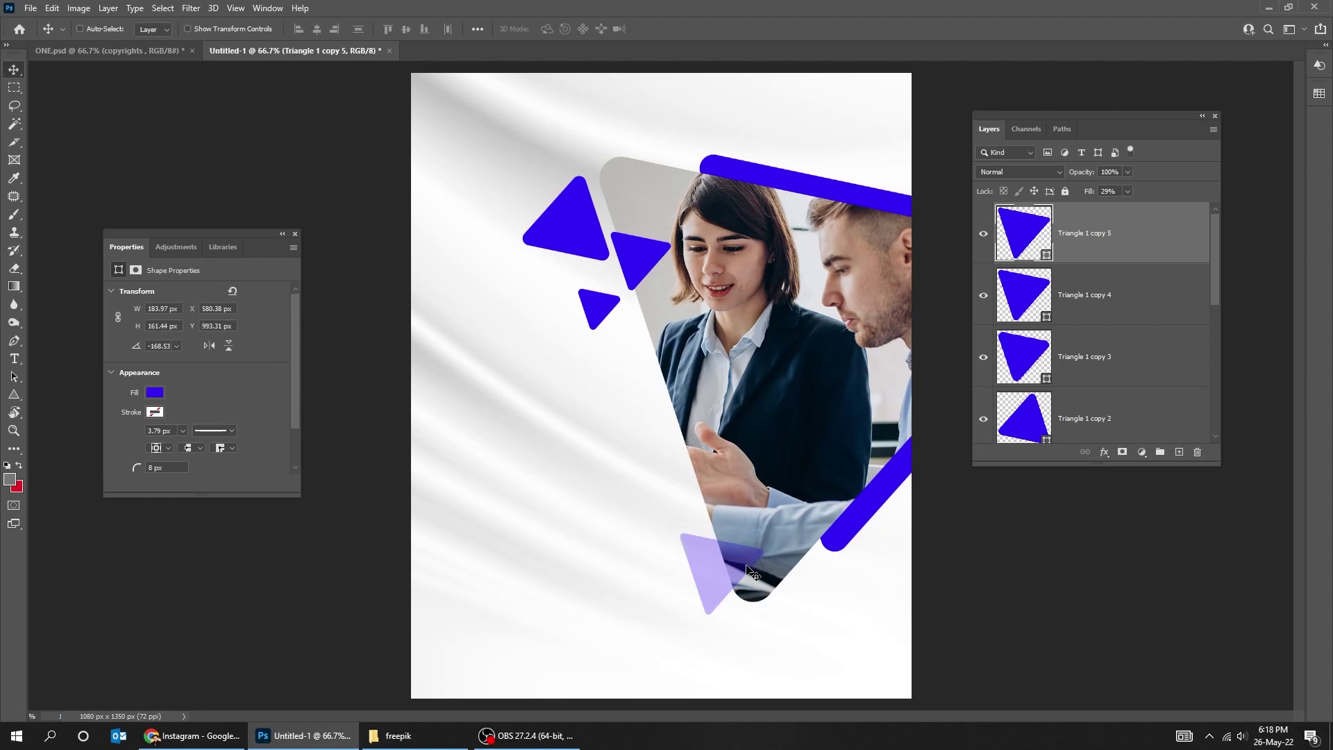
pyautogui.moveTo(736, 567); pyautogui.dragTo(744, 569)
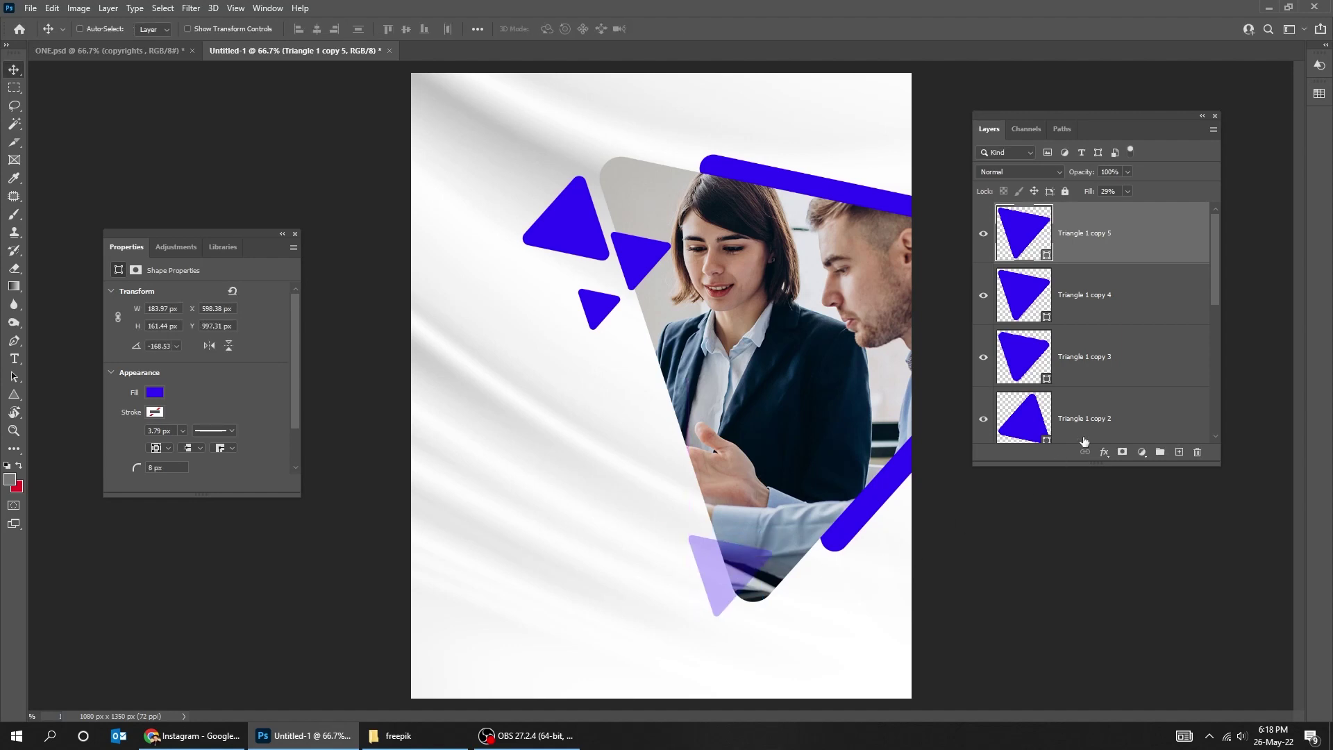
pyautogui.moveTo(1208, 468); pyautogui.dragTo(1201, 576)
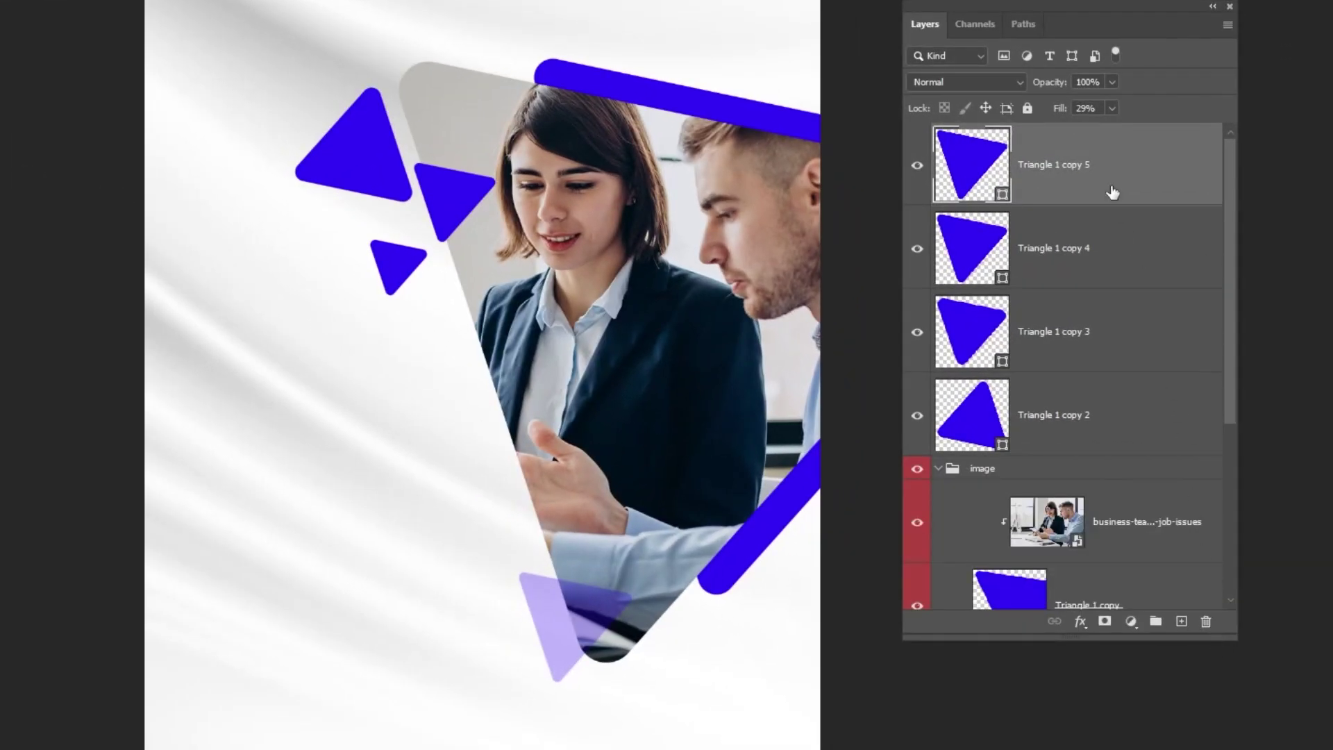
# Step: Group the four triangle copy layers into a group named 'traingles'
pyautogui.keyDown('shift'); pyautogui.click(1105, 406); pyautogui.keyUp('shift')
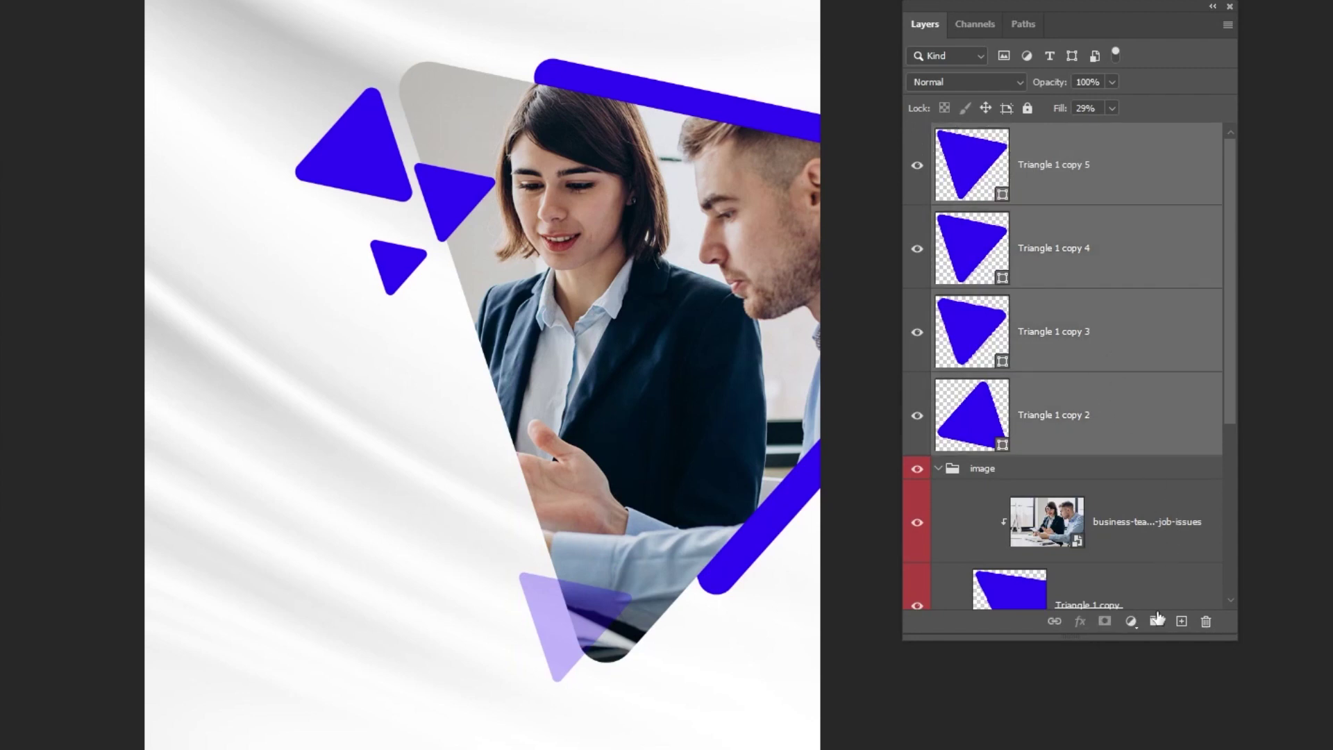
pyautogui.click(1157, 619)
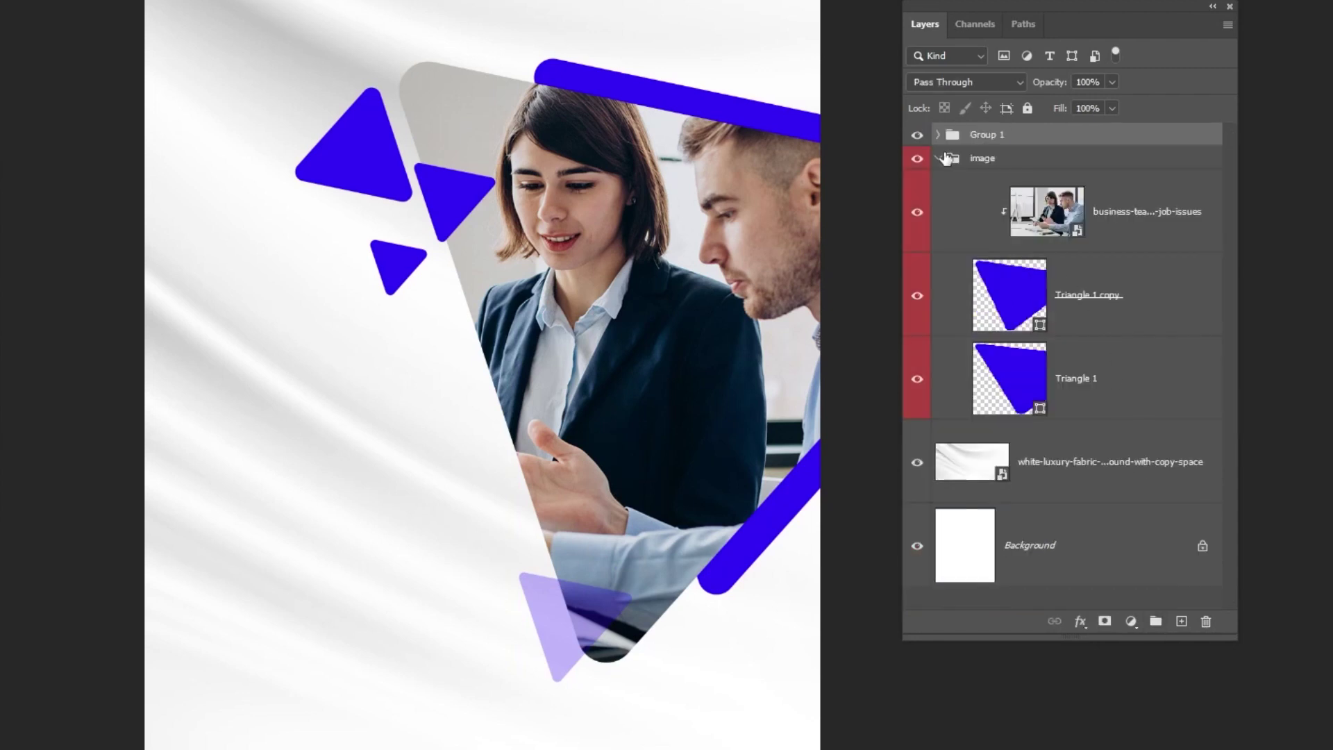
pyautogui.click(938, 158)
pyautogui.write('traingles')
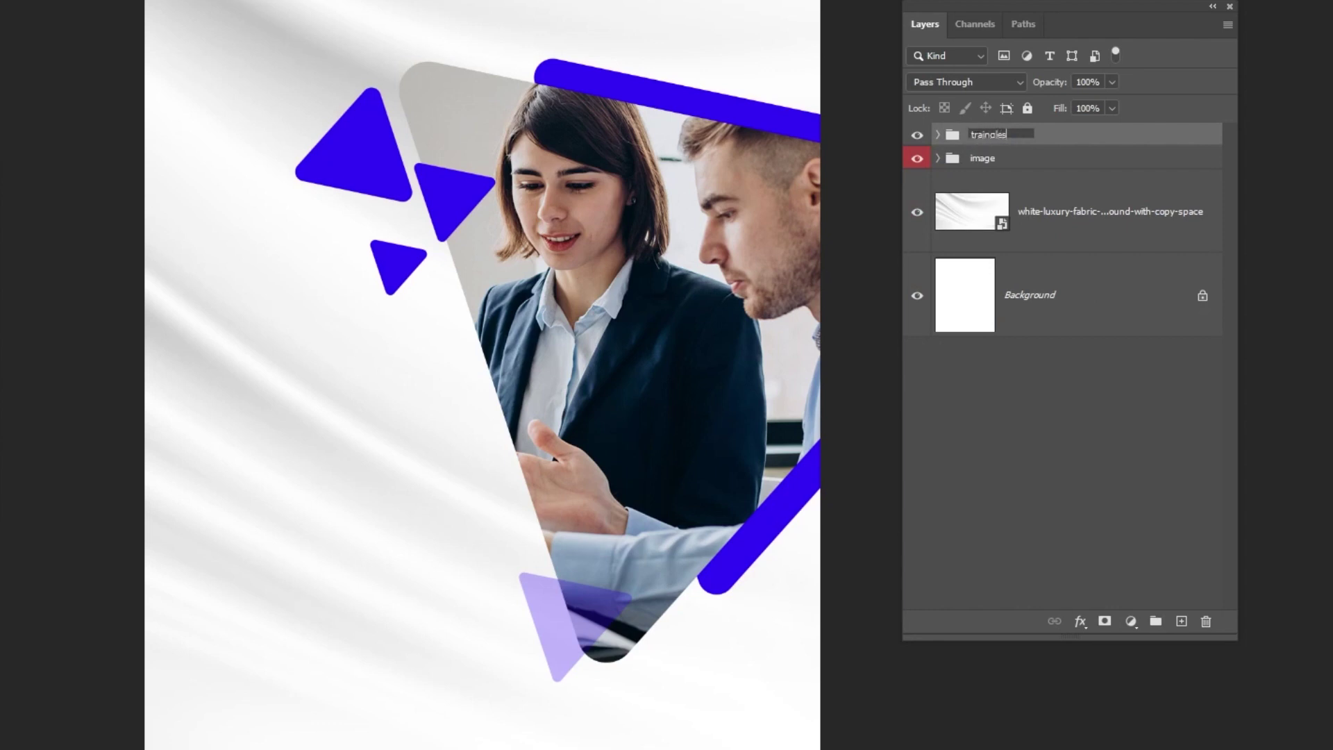
pyautogui.press('Return')
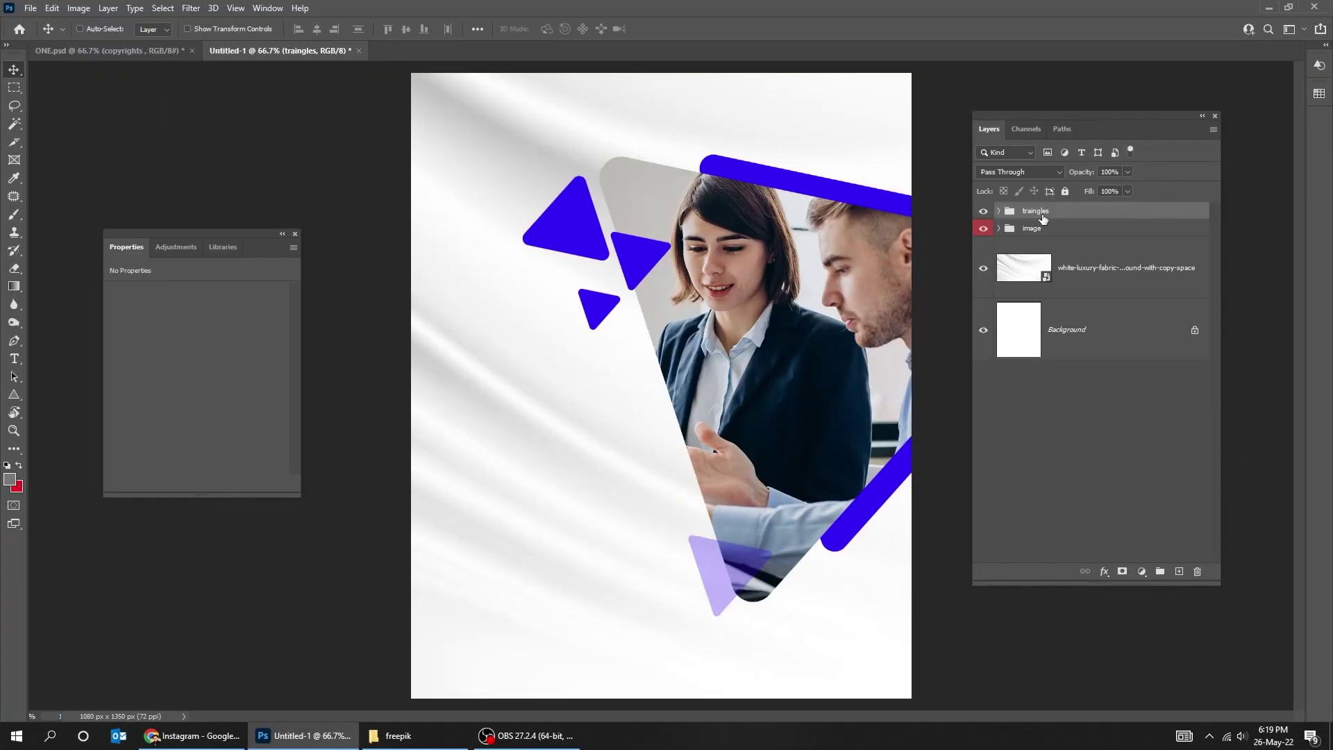
# Step: Label the traingles group yellow, shorten the layer list and close the shape properties
pyautogui.rightClick(998, 135)
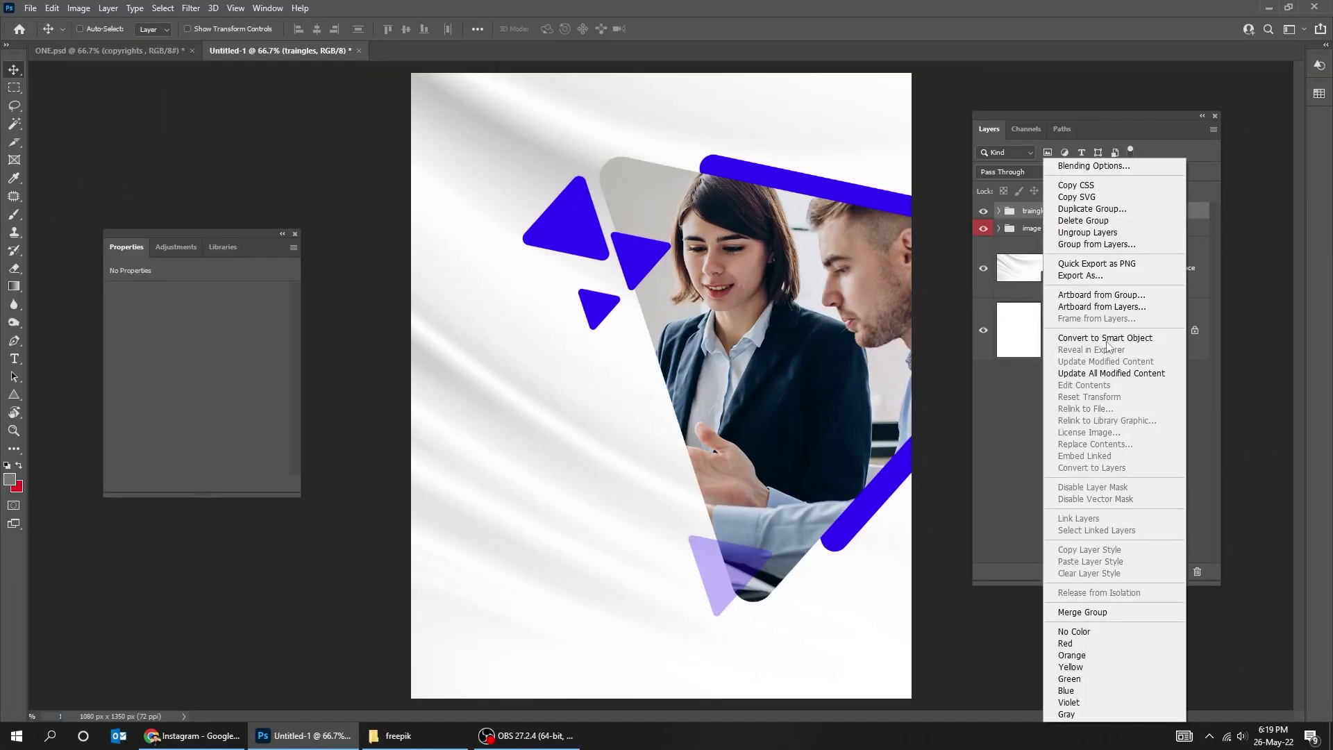
pyautogui.click(1095, 667)
pyautogui.moveTo(1221, 584); pyautogui.dragTo(1215, 461)
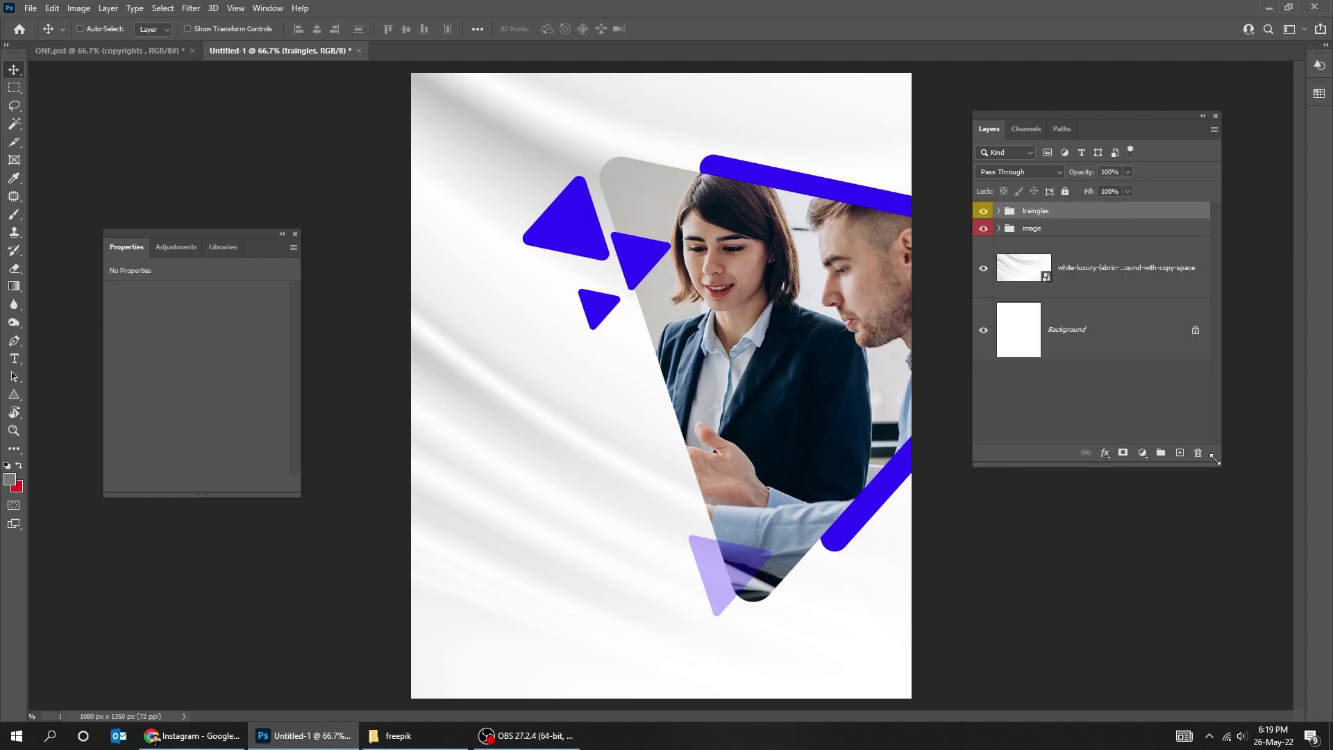
pyautogui.click(295, 234)
# Step: Set the type to Antonio Bold, 80 pt with 90 pt leading in the Character panel
pyautogui.press('t')
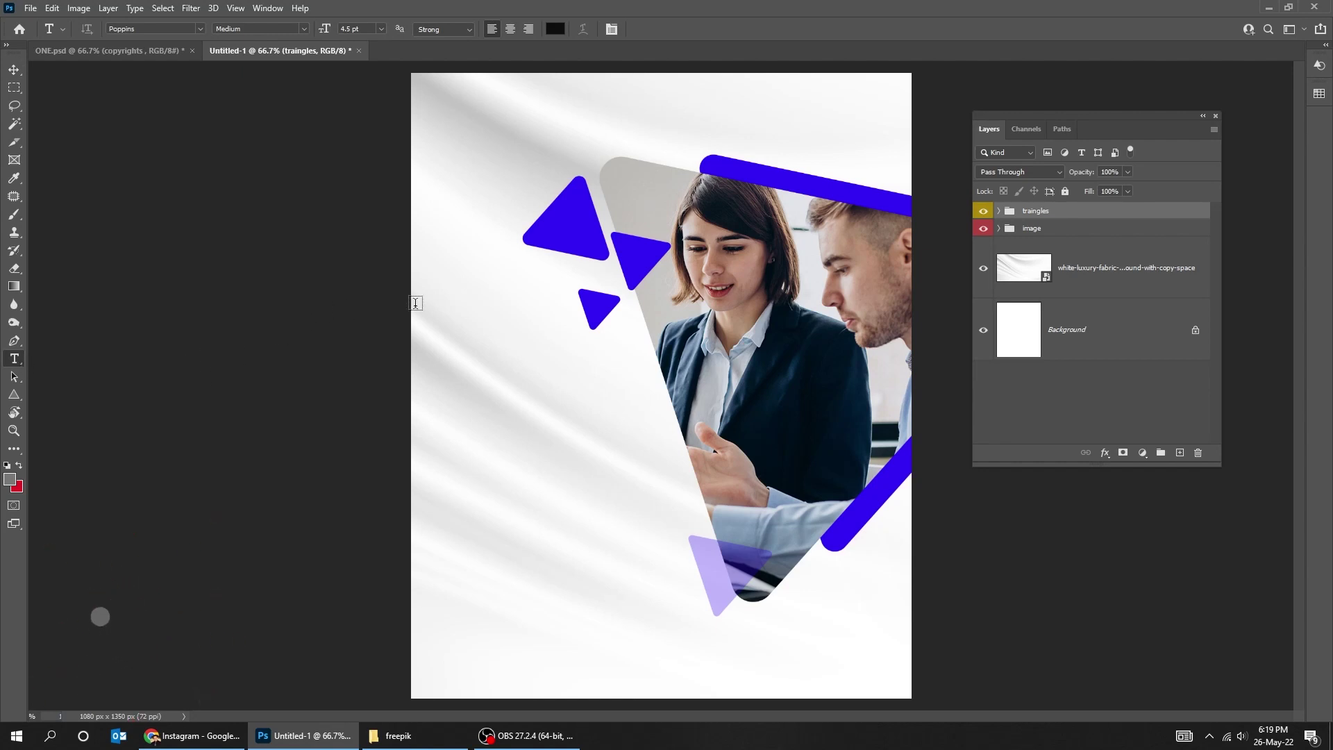
pyautogui.click(263, 9)
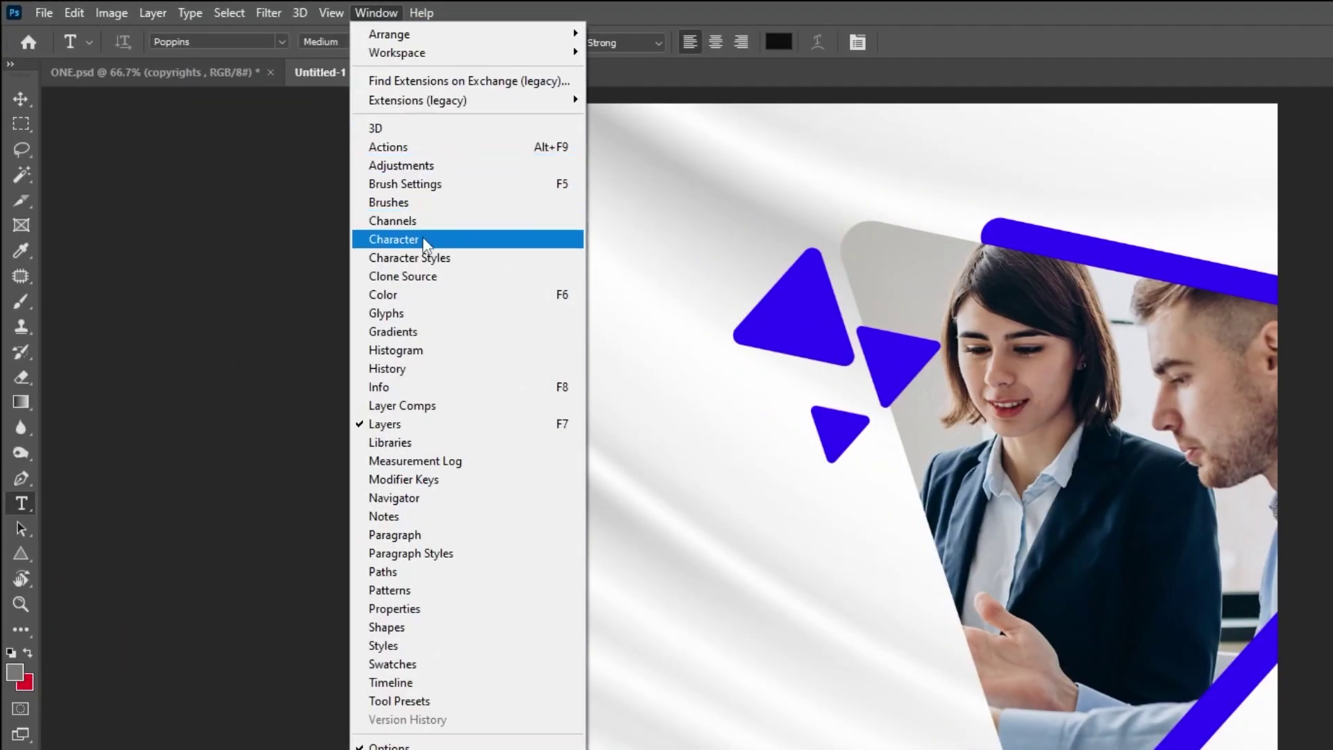
pyautogui.click(301, 168)
pyautogui.moveTo(422, 238); pyautogui.dragTo(329, 239)
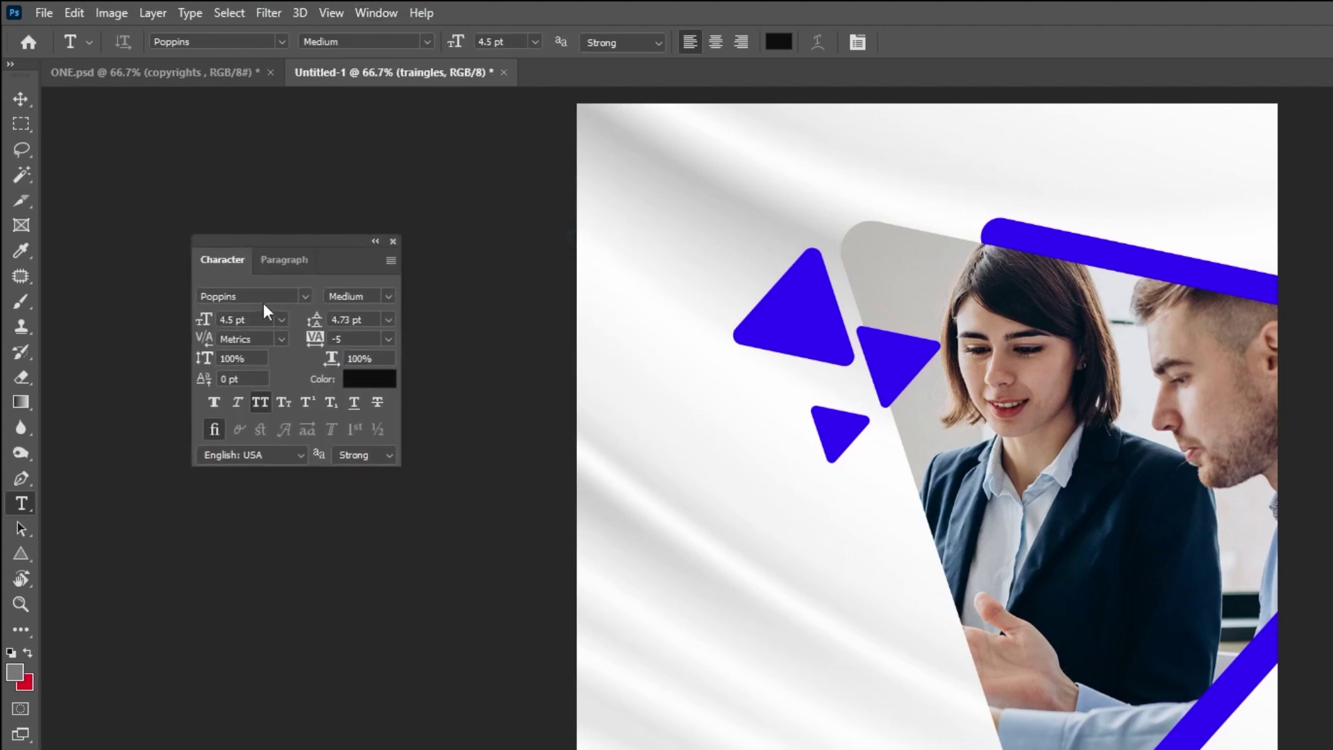
pyautogui.click(261, 295)
pyautogui.write('antou')
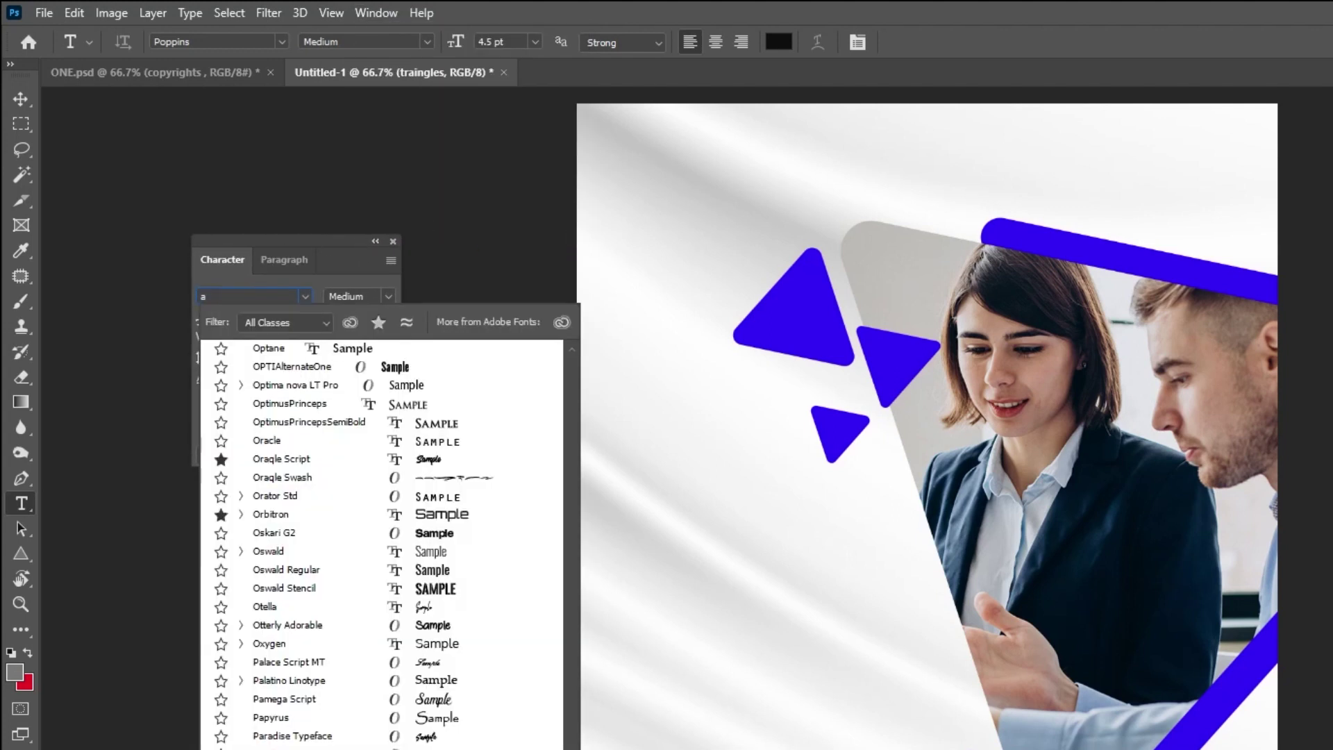
pyautogui.press('BackSpace')
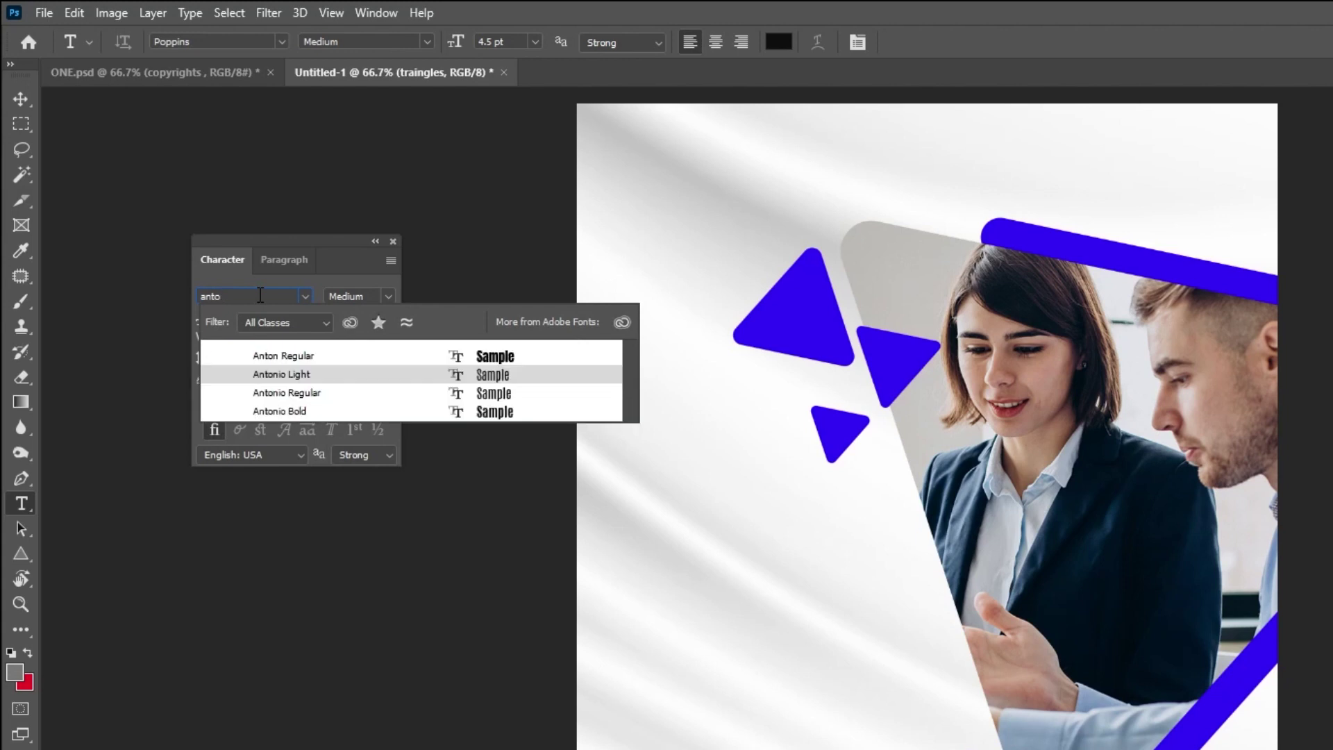
pyautogui.click(292, 410)
pyautogui.click(254, 321)
pyautogui.write('80')
pyautogui.press('Tab')
pyautogui.write('90')
# Step: Type the headline SOCIAL / MEDIA / PHOTOSHOP / TEMPLATE on four lines left of the photo
pyautogui.click(618, 443)
pyautogui.write('SOCIAL')
pyautogui.press('Return')
pyautogui.write('MEDIA')
pyautogui.press('Return')
pyautogui.write('PHOTOSHOP')
pyautogui.press('Return')
pyautogui.write('TEMPLATE')
pyautogui.hotkey('ctrl', 'Return')
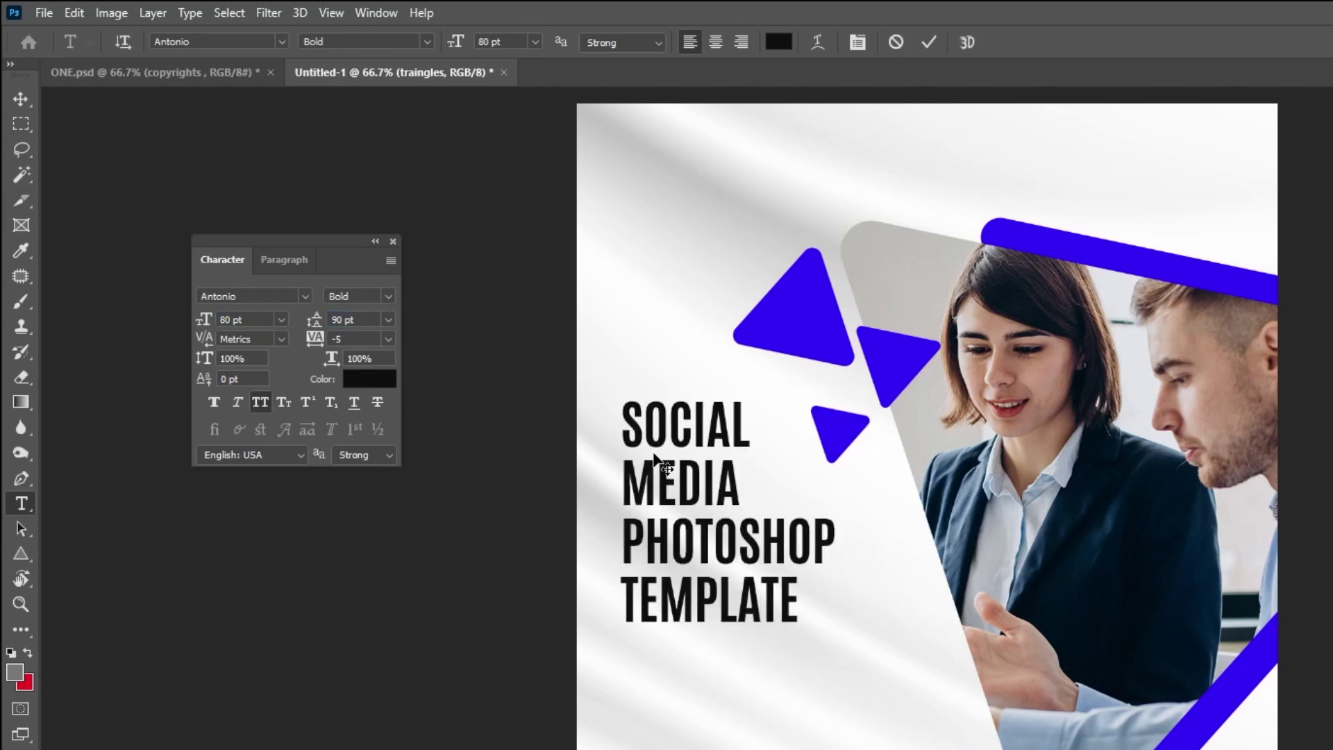
pyautogui.hotkey('ctrl', ';')
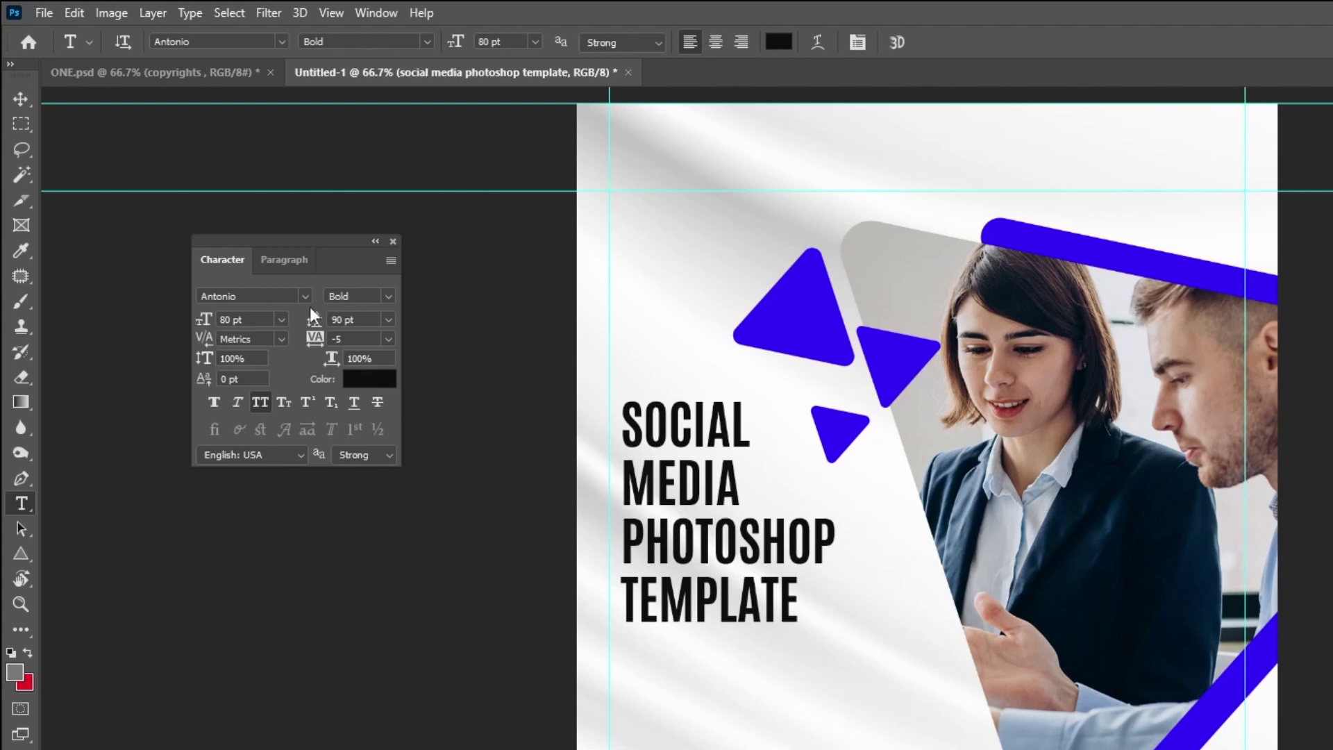
# Step: Align the headline to the left guide and set its tracking to -35
pyautogui.click(20, 99)
pyautogui.moveTo(756, 566); pyautogui.dragTo(745, 566)
pyautogui.click(342, 339)
pyautogui.write('-35')
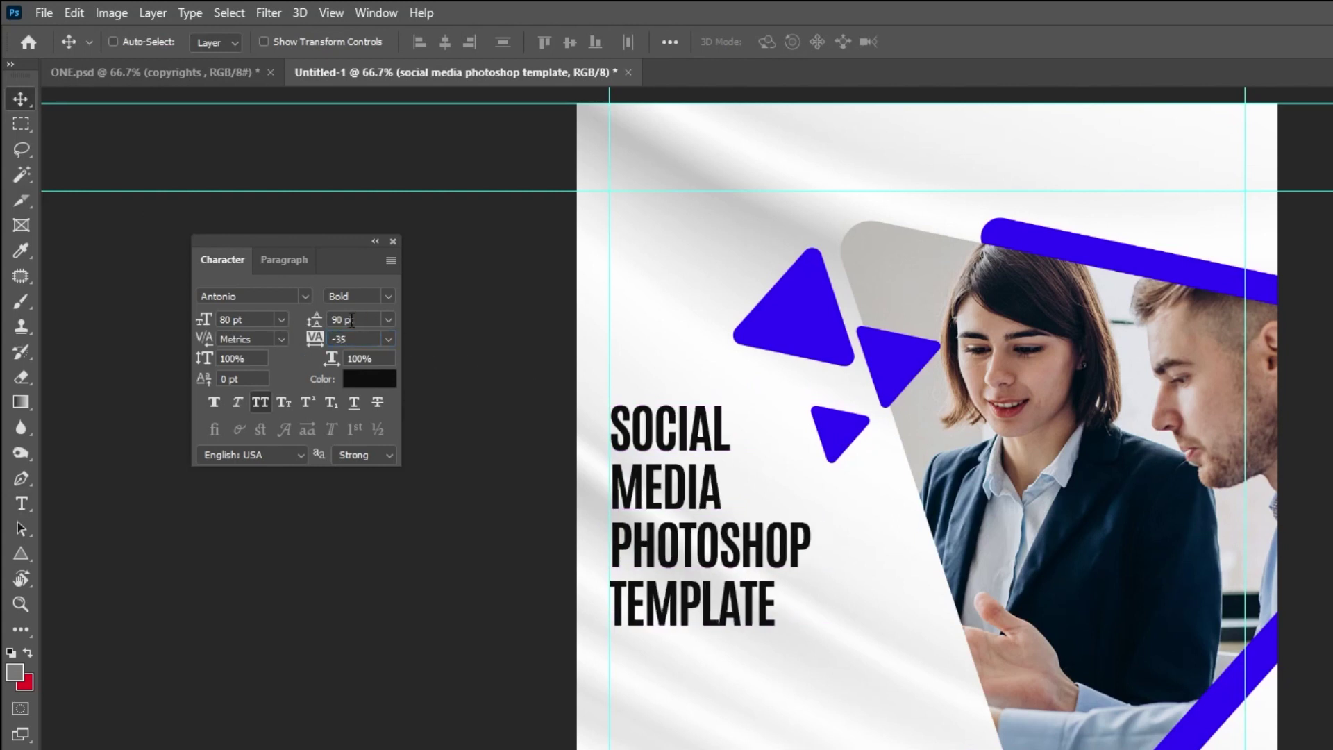
# Step: Tighten the headline's line spacing to 73 pt
pyautogui.moveTo(362, 318); pyautogui.dragTo(326, 319)
pyautogui.write('80')
pyautogui.press('Return')
pyautogui.write('75')
pyautogui.press('Return')
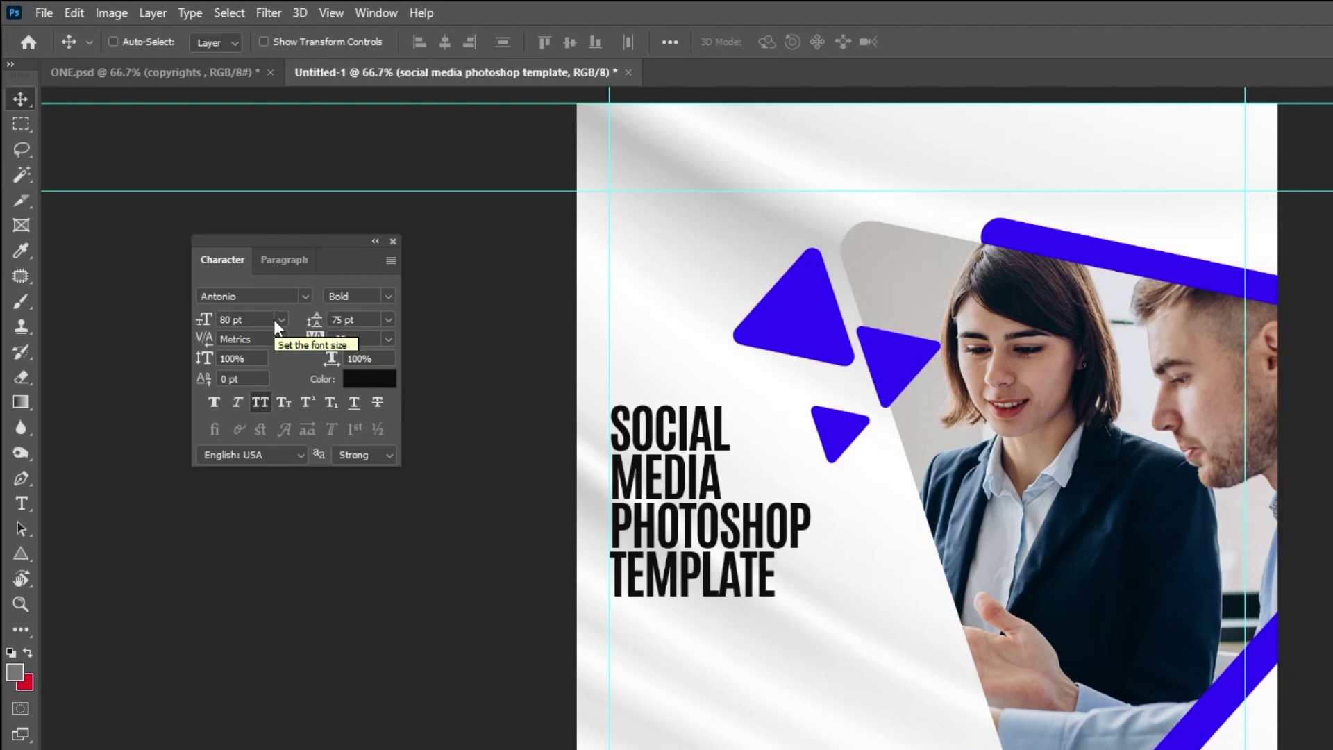
pyautogui.click(325, 320)
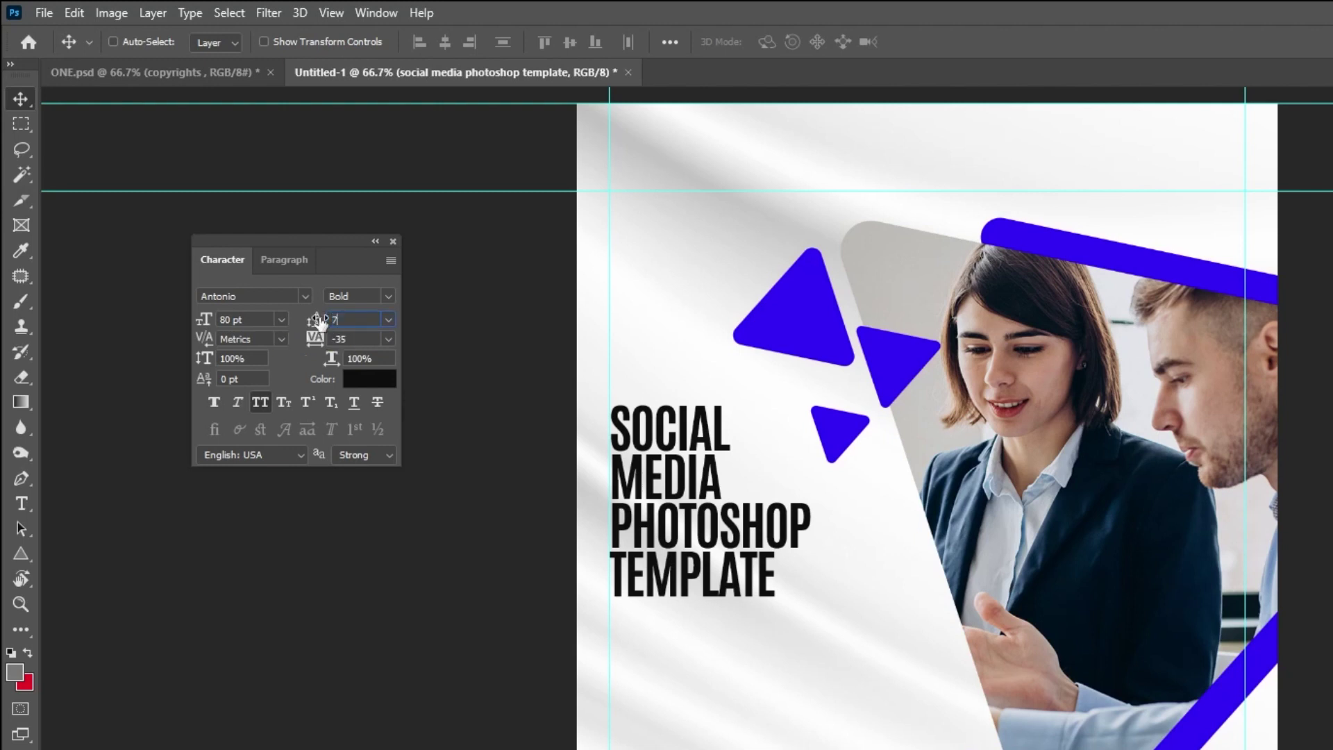
pyautogui.write('73')
pyautogui.press('Return')
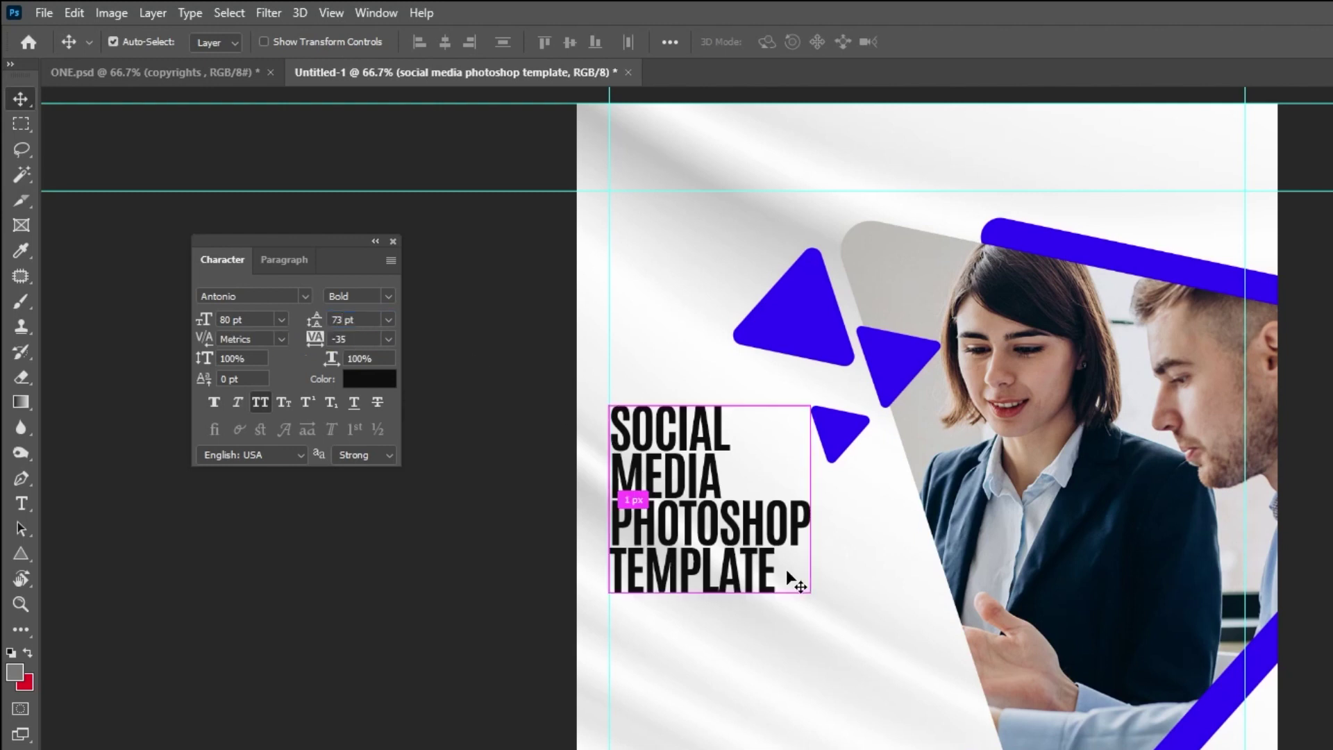
# Step: Scale the headline up to about 105 pt in two resizes
pyautogui.hotkey('ctrl', 't')
pyautogui.moveTo(808, 610); pyautogui.dragTo(861, 655)
pyautogui.press('Return')
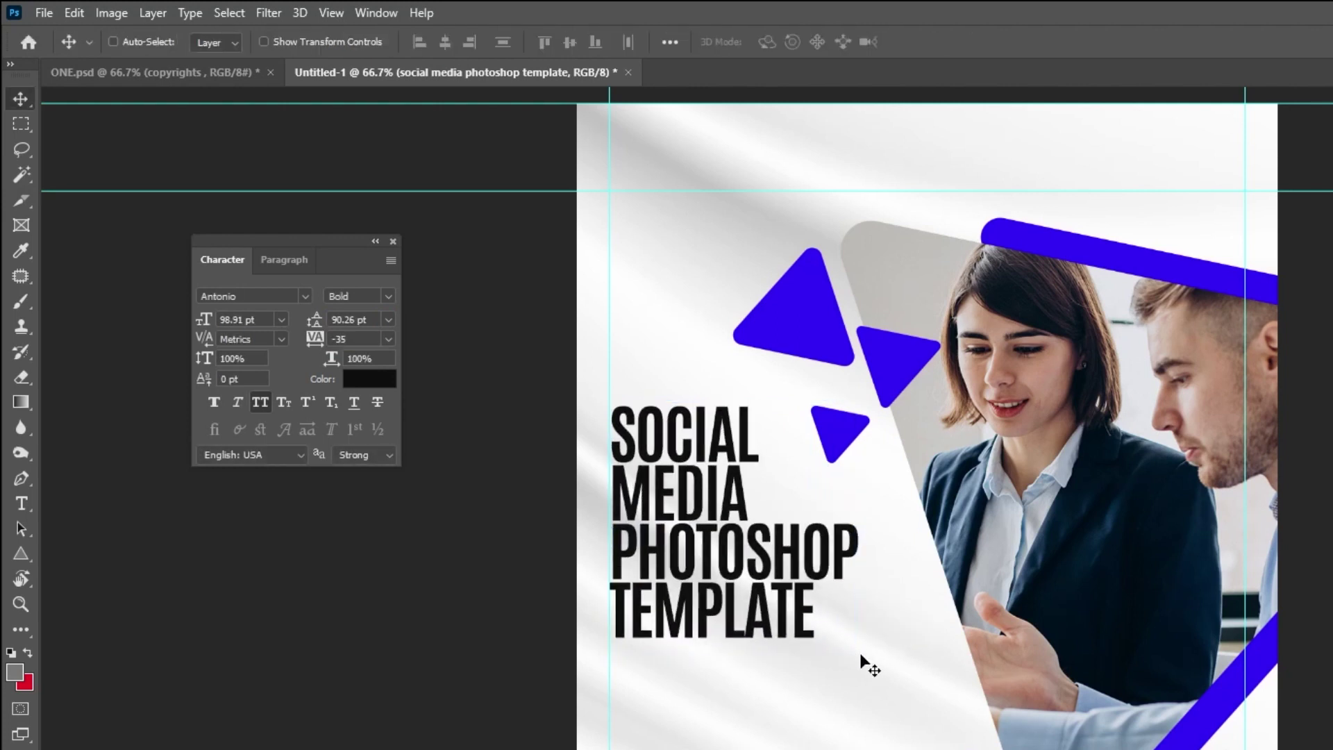
pyautogui.hotkey('ctrl', 't')
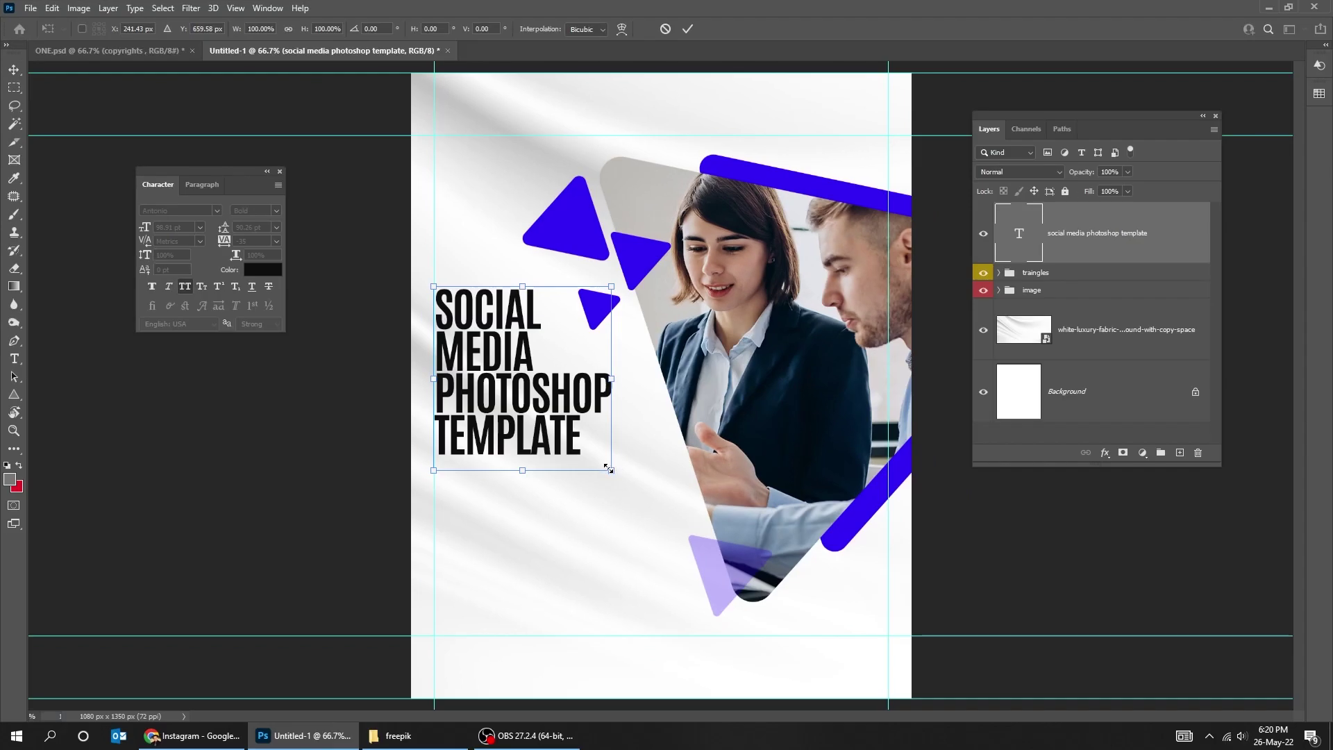
pyautogui.moveTo(610, 470); pyautogui.dragTo(624, 477)
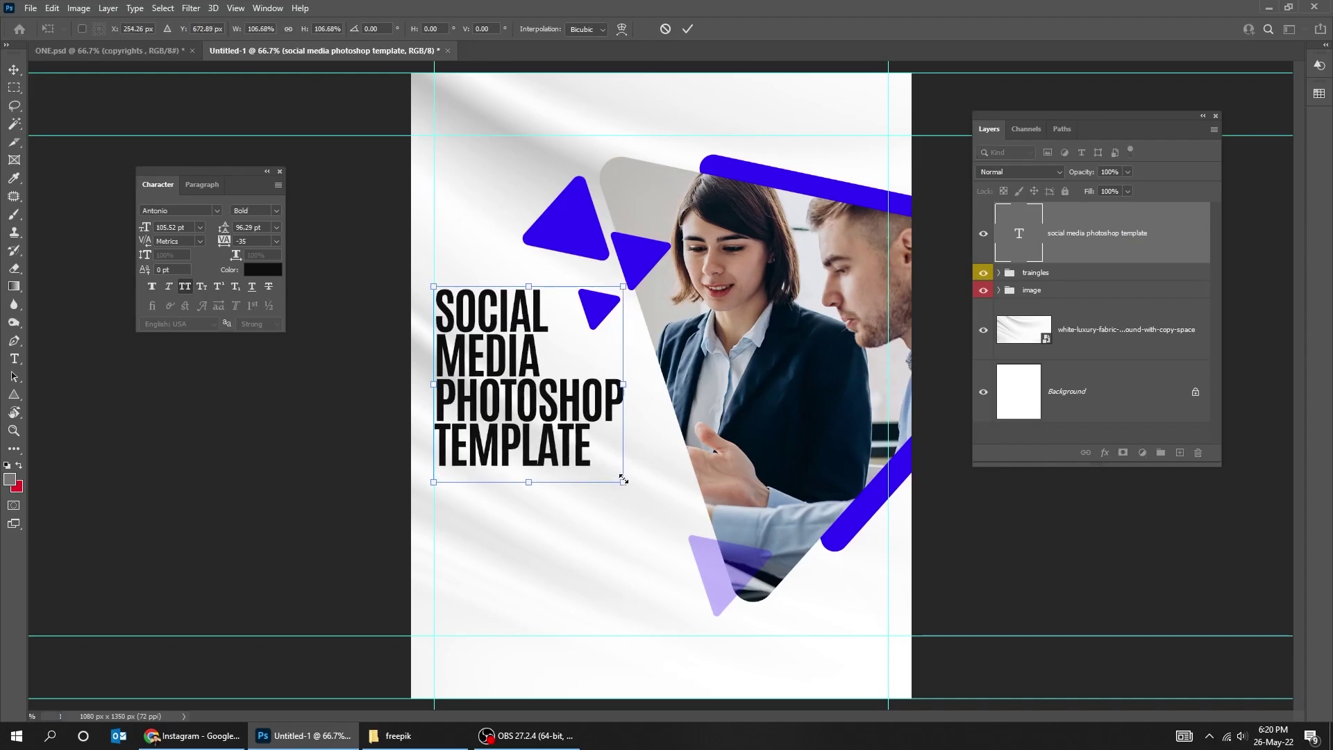
pyautogui.press('Return')
# Step: Paste the body paragraph into a text box below the headline
pyautogui.press('t')
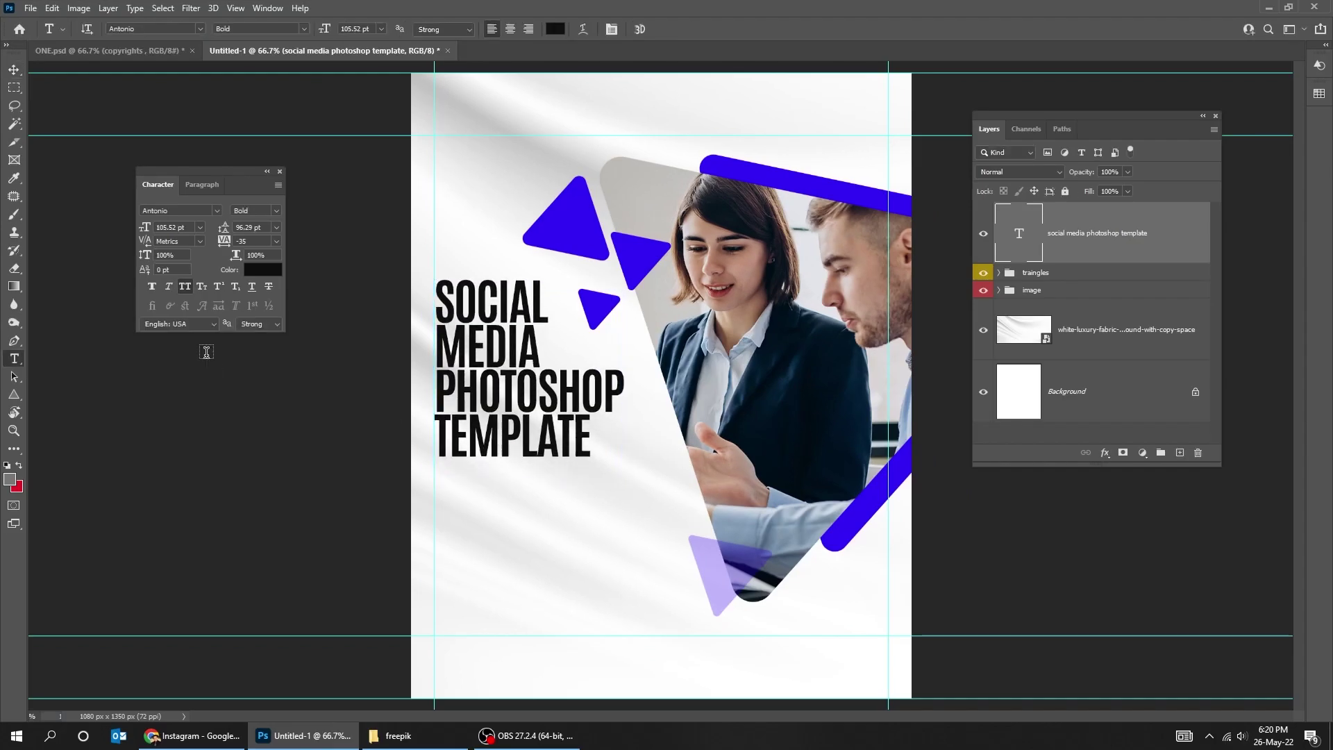
pyautogui.moveTo(435, 474); pyautogui.dragTo(677, 556)
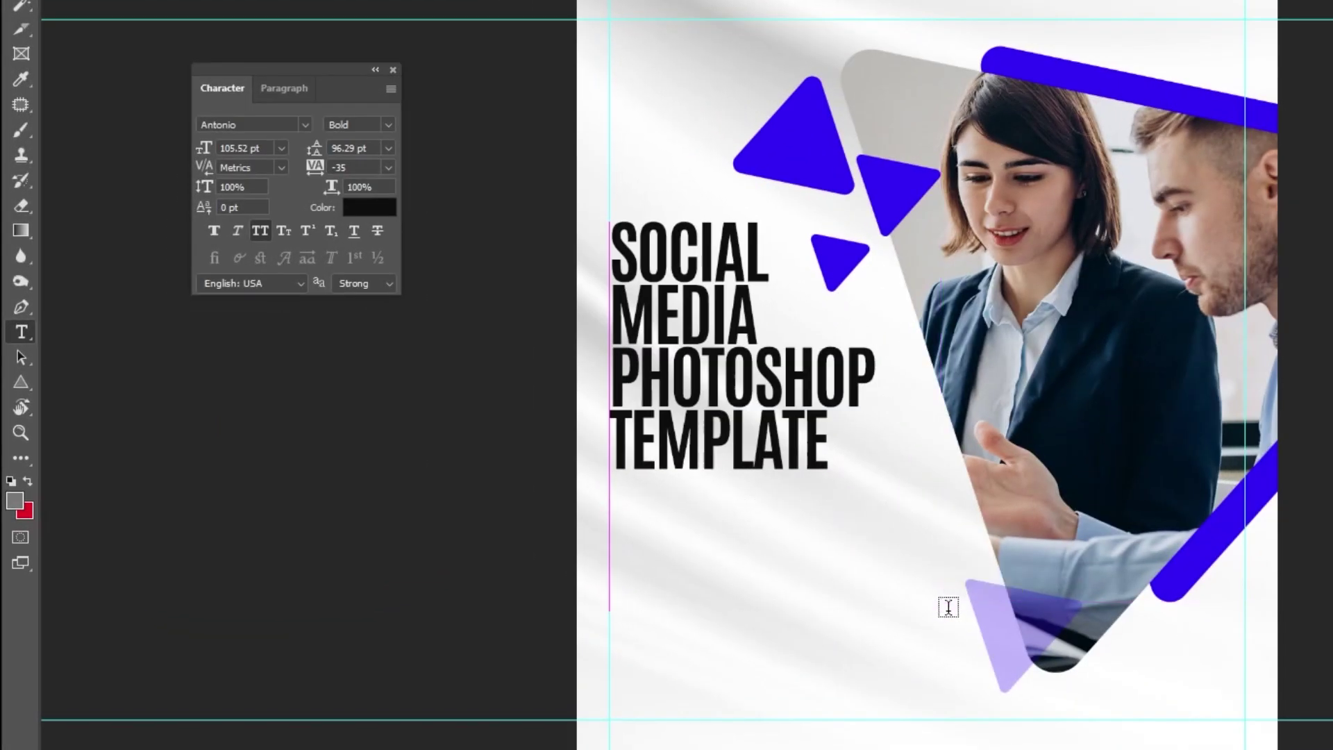
pyautogui.moveTo(948, 608); pyautogui.dragTo(949, 611)
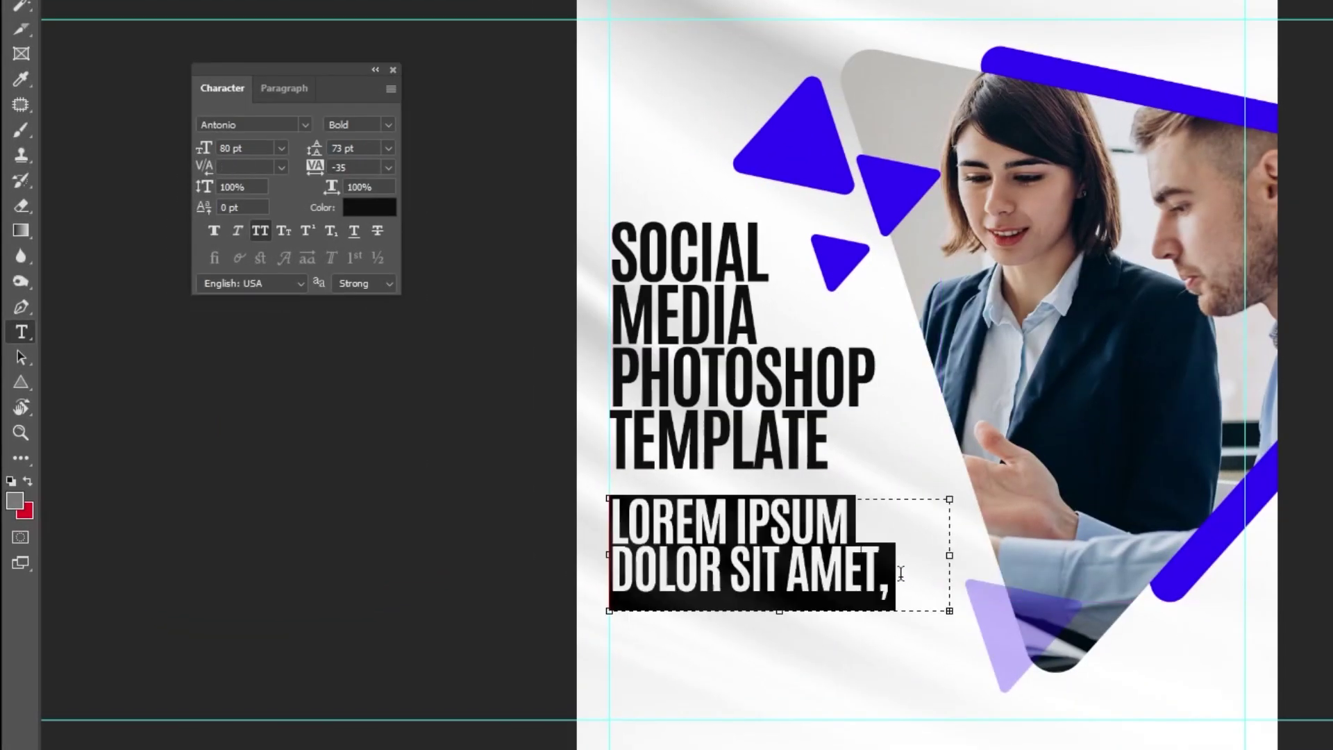
pyautogui.write('Fully editable. Change colors, images, and texts easily. Anyone can edit this template easily.')
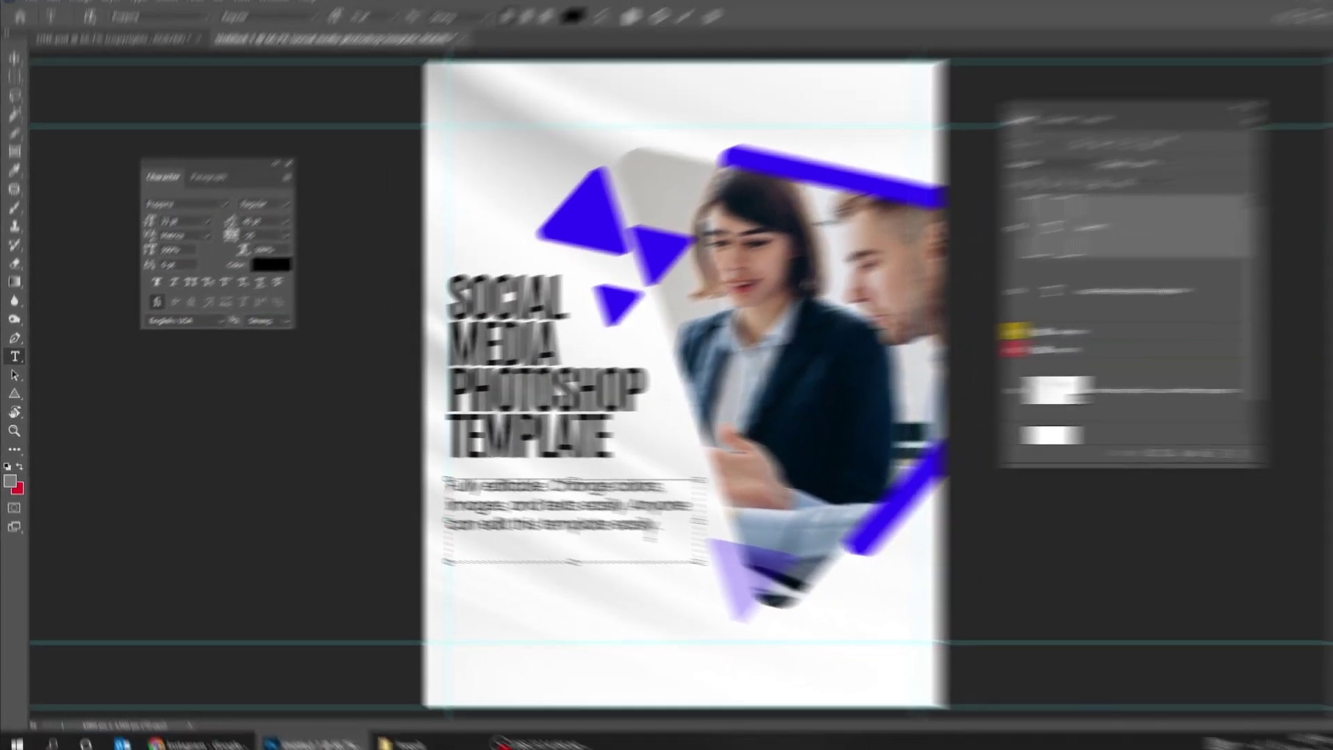
pyautogui.hotkey('ctrl', 'Return')
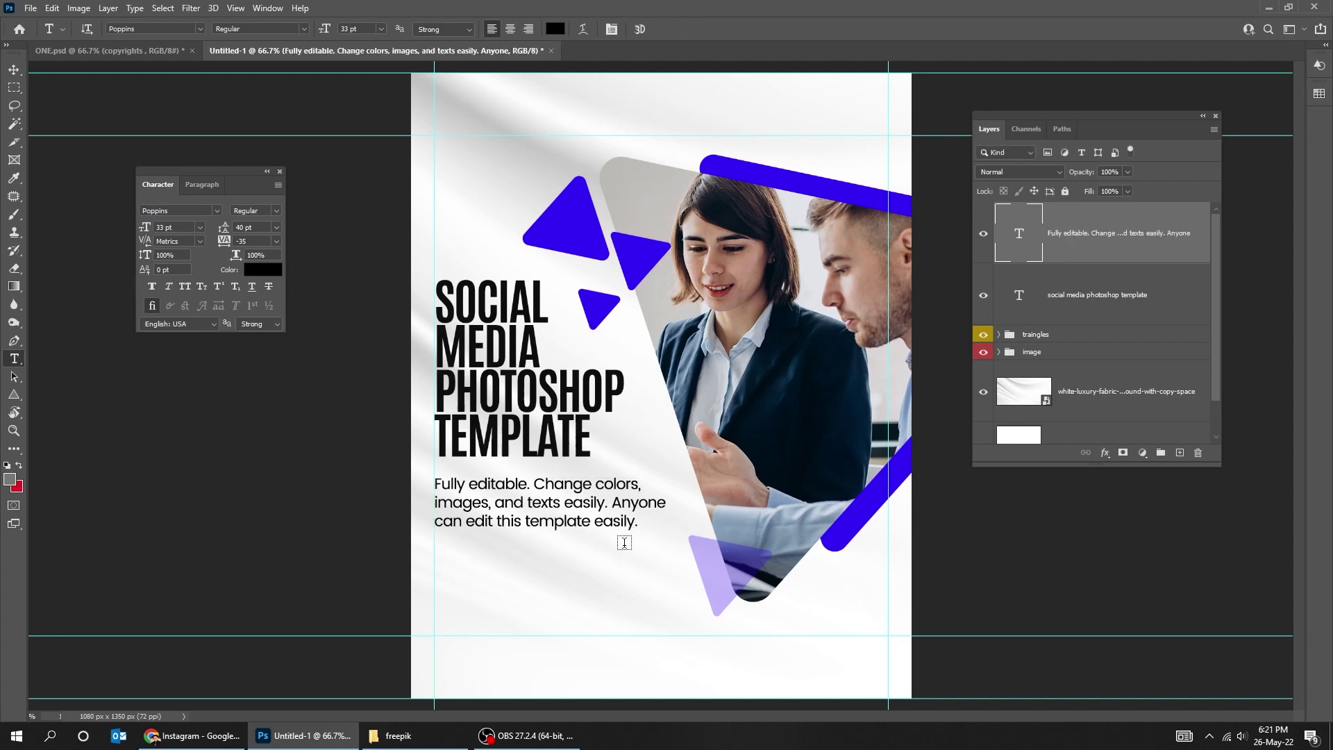
# Step: Group both text layers as a green-labelled 'text' group and nudge the triangles up
pyautogui.press('v')
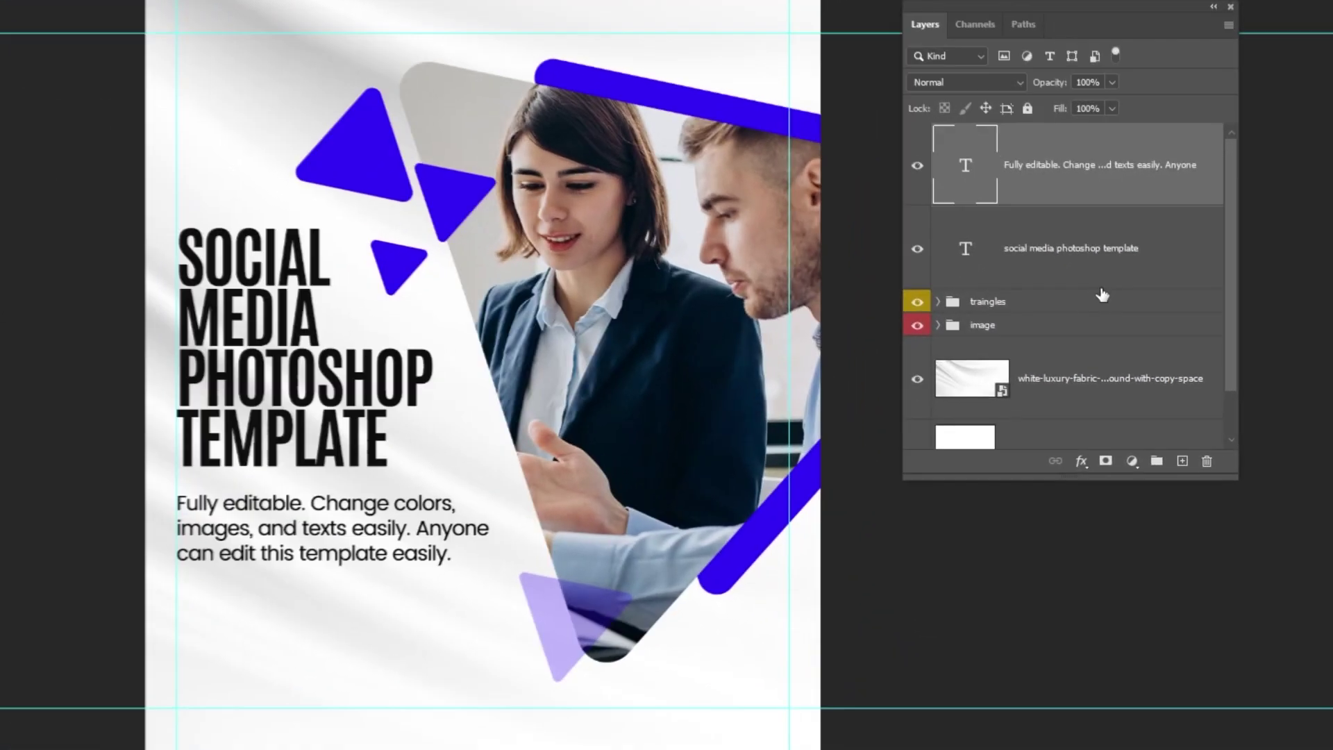
pyautogui.click(1156, 463)
pyautogui.doubleClick(989, 136)
pyautogui.write('text')
pyautogui.press('Return')
pyautogui.rightClick(989, 137)
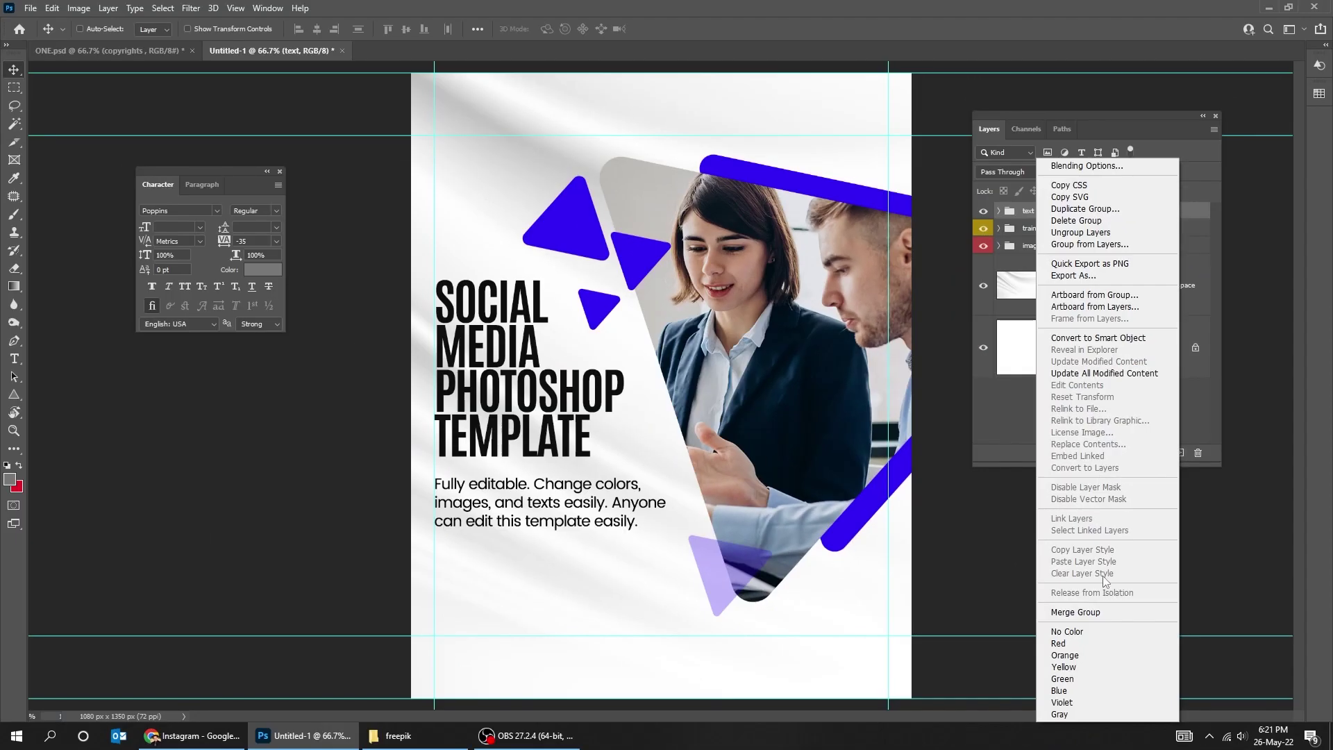
pyautogui.click(1104, 678)
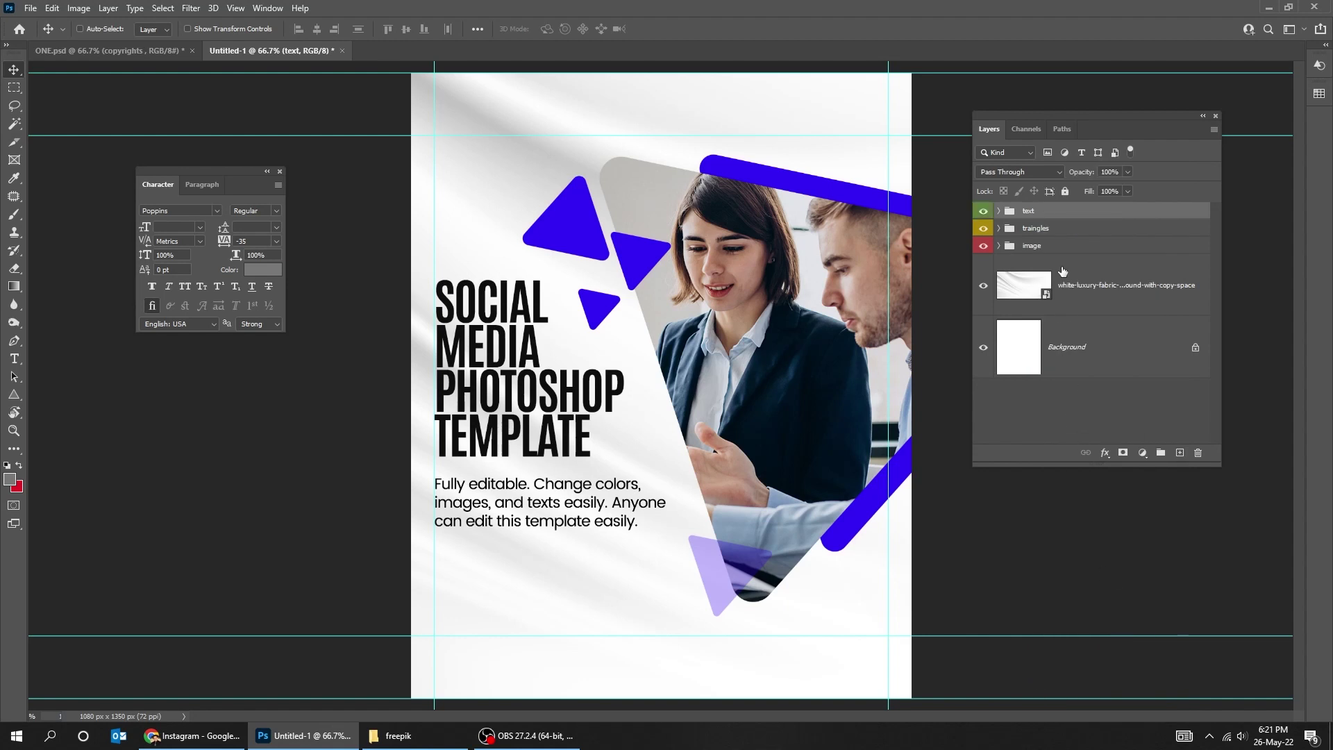
pyautogui.click(1004, 233)
pyautogui.hotkey('shift', 'Up')
pyautogui.hotkey('shift', 'Up')
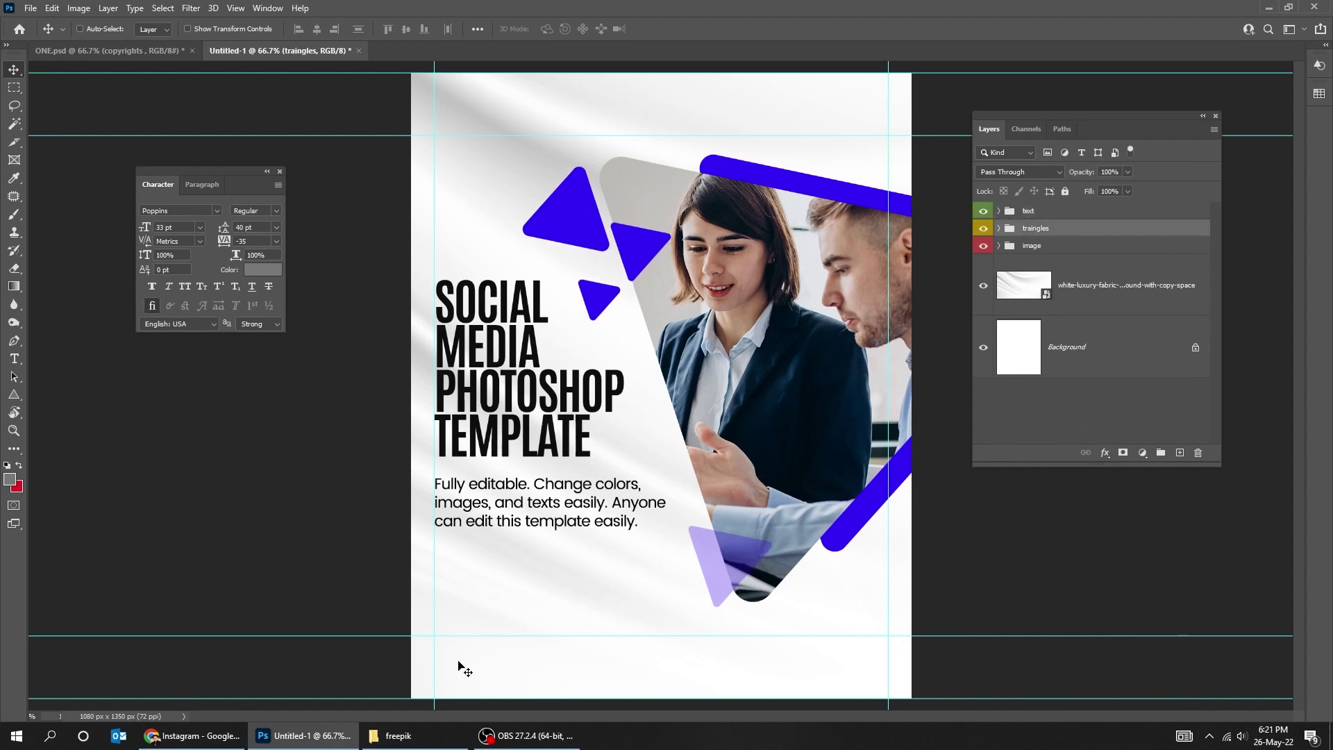
# Step: Add a 'Copyright Name' footer line near the bottom in near-black 0f0f0f
pyautogui.press('t')
pyautogui.click(443, 652)
pyautogui.write('copyri')
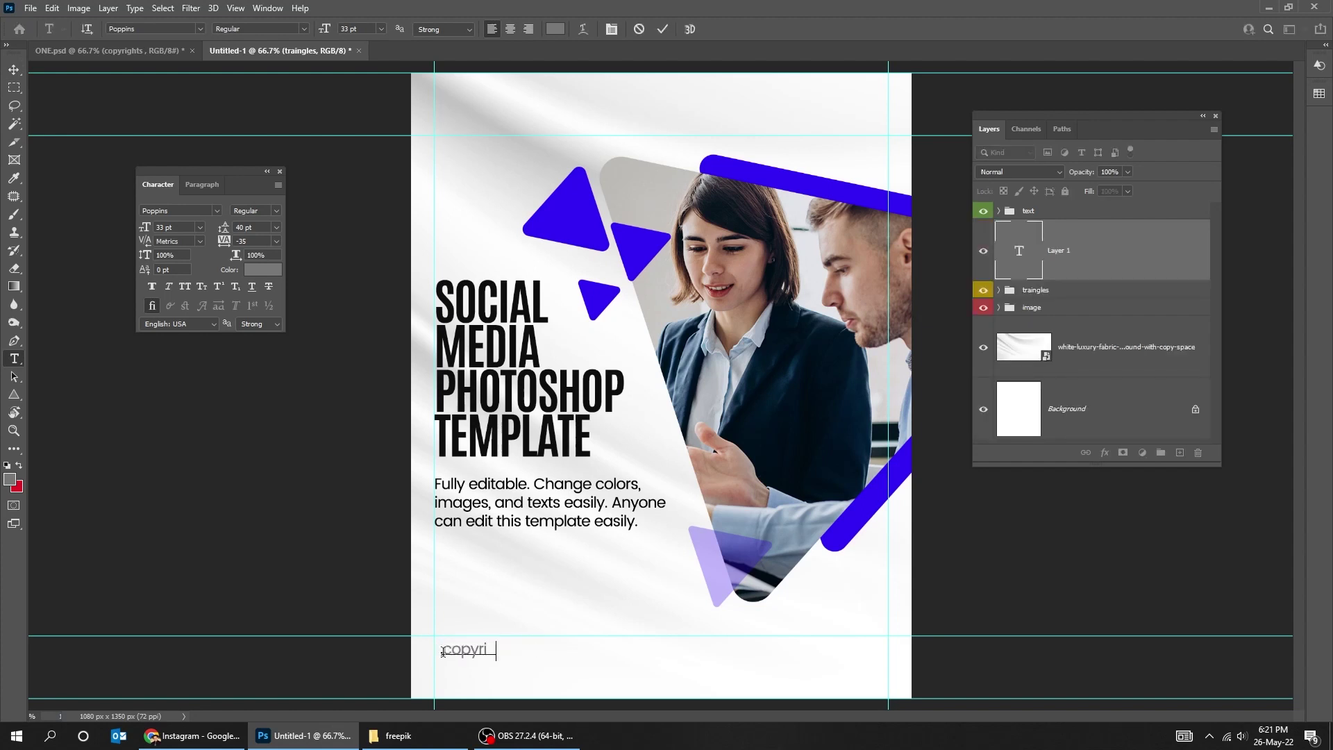
pyautogui.write('ght nam')
pyautogui.write('C')
pyautogui.write('N')
pyautogui.hotkey('ctrl', 'Return')
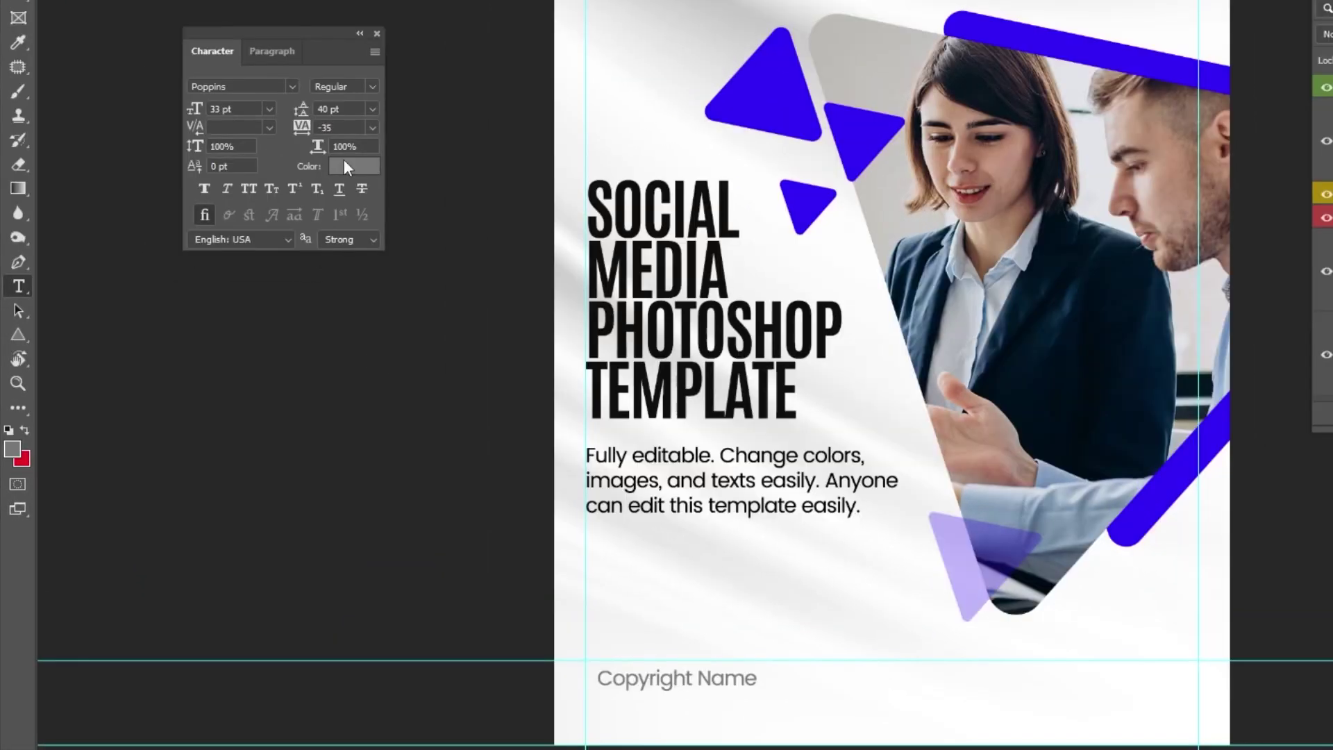
pyautogui.click(343, 166)
pyautogui.moveTo(1292, 389); pyautogui.dragTo(1290, 404)
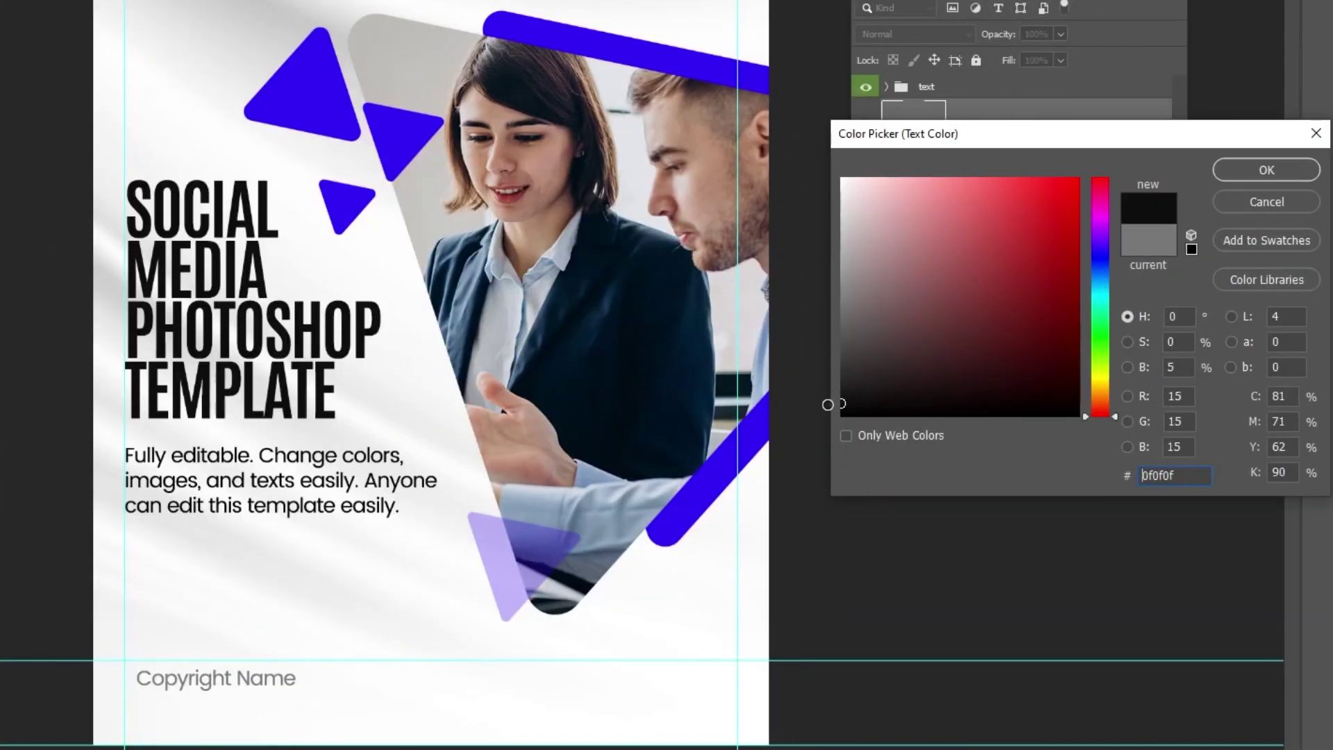
pyautogui.moveTo(827, 404); pyautogui.dragTo(830, 420)
pyautogui.click(1266, 169)
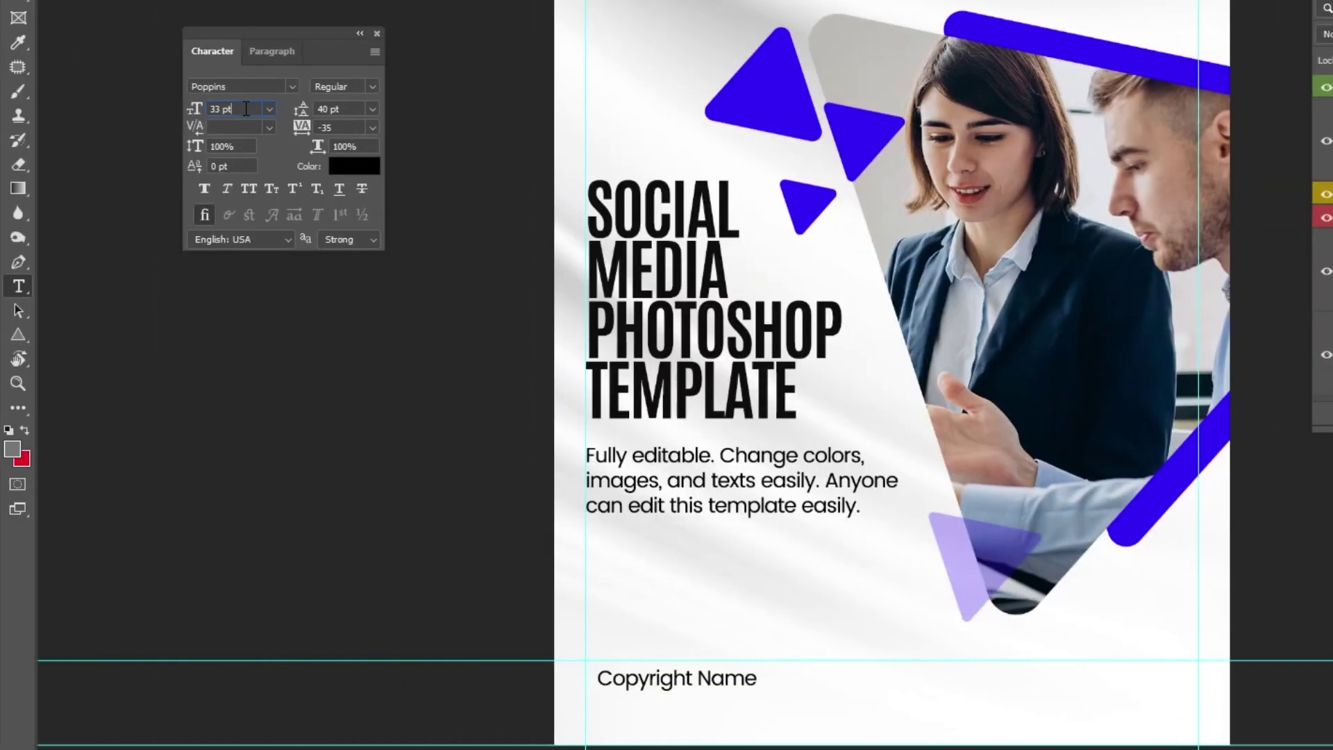
# Step: Set the footer to 22 pt, All Caps, with -5 tracking
pyautogui.click(192, 112)
pyautogui.write('21')
pyautogui.press('Return')
pyautogui.click(249, 189)
pyautogui.click(692, 684)
pyautogui.click(195, 109)
pyautogui.write('22')
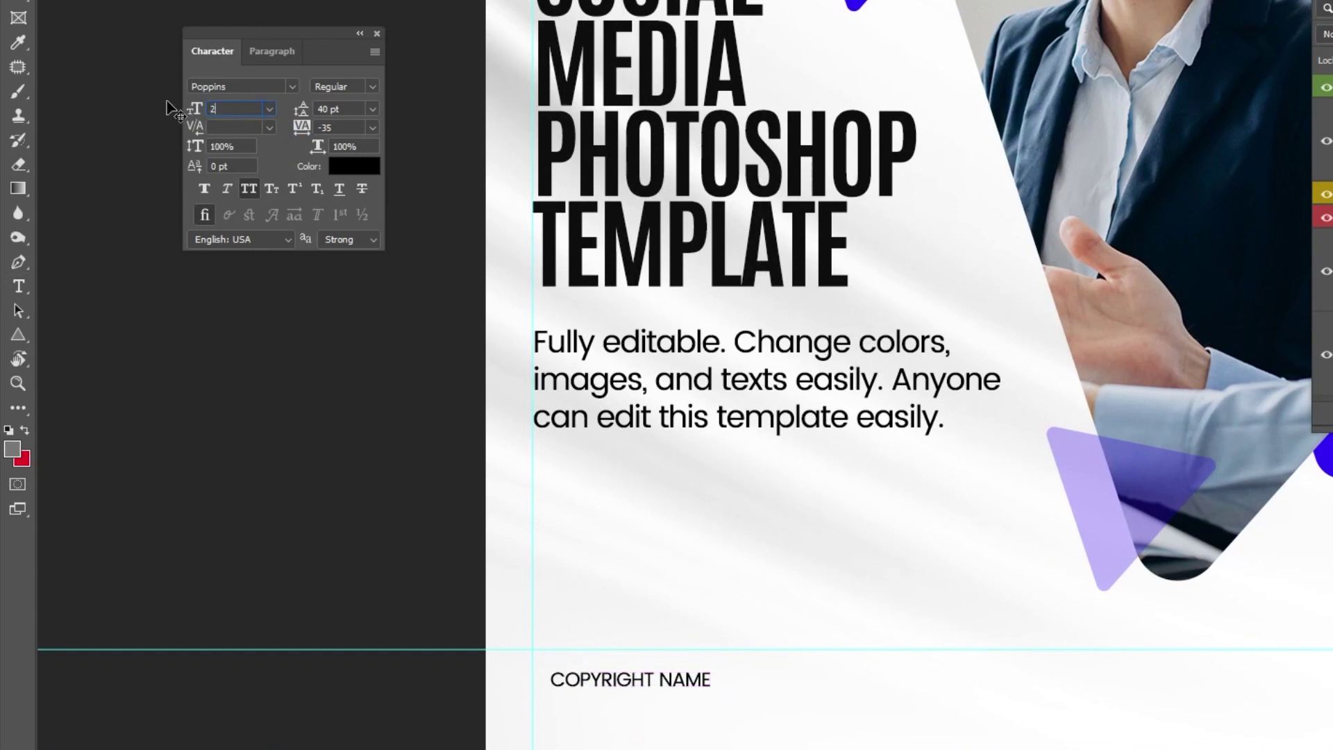
pyautogui.press('Return')
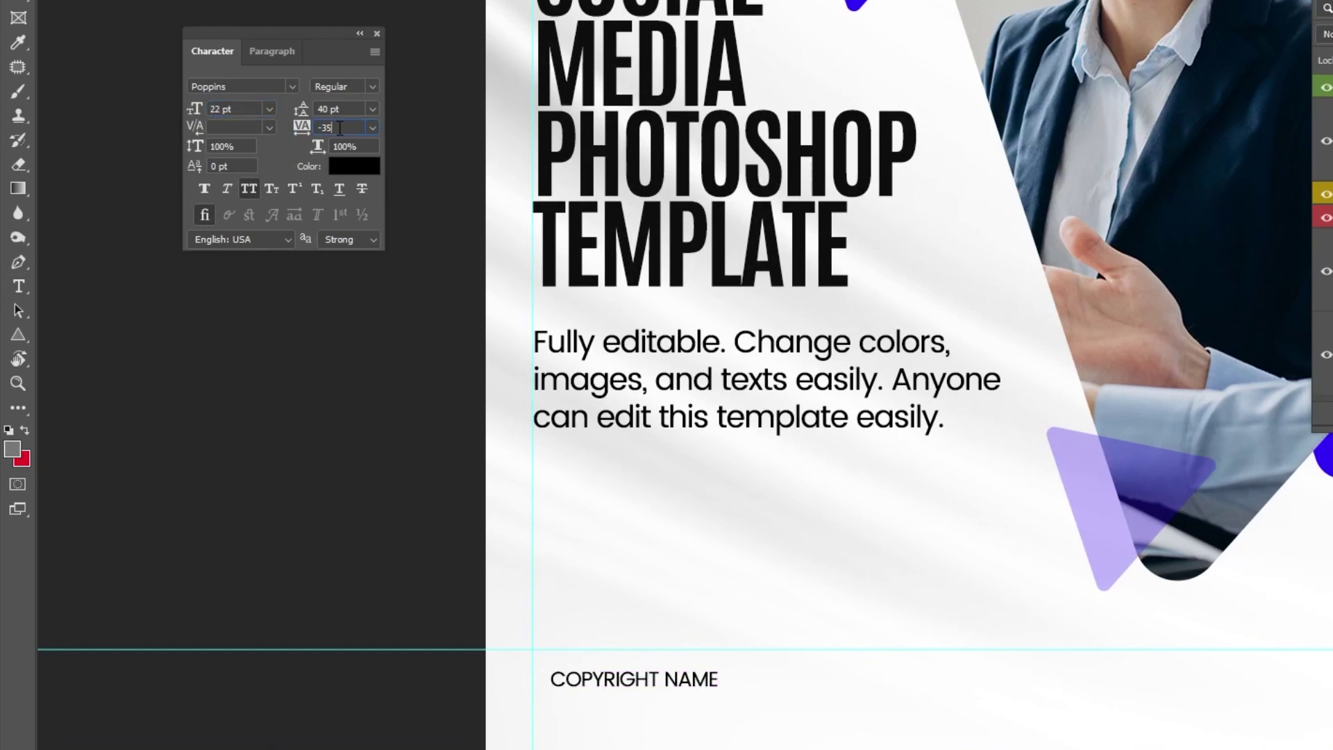
pyautogui.write('-5')
pyautogui.press('Return')
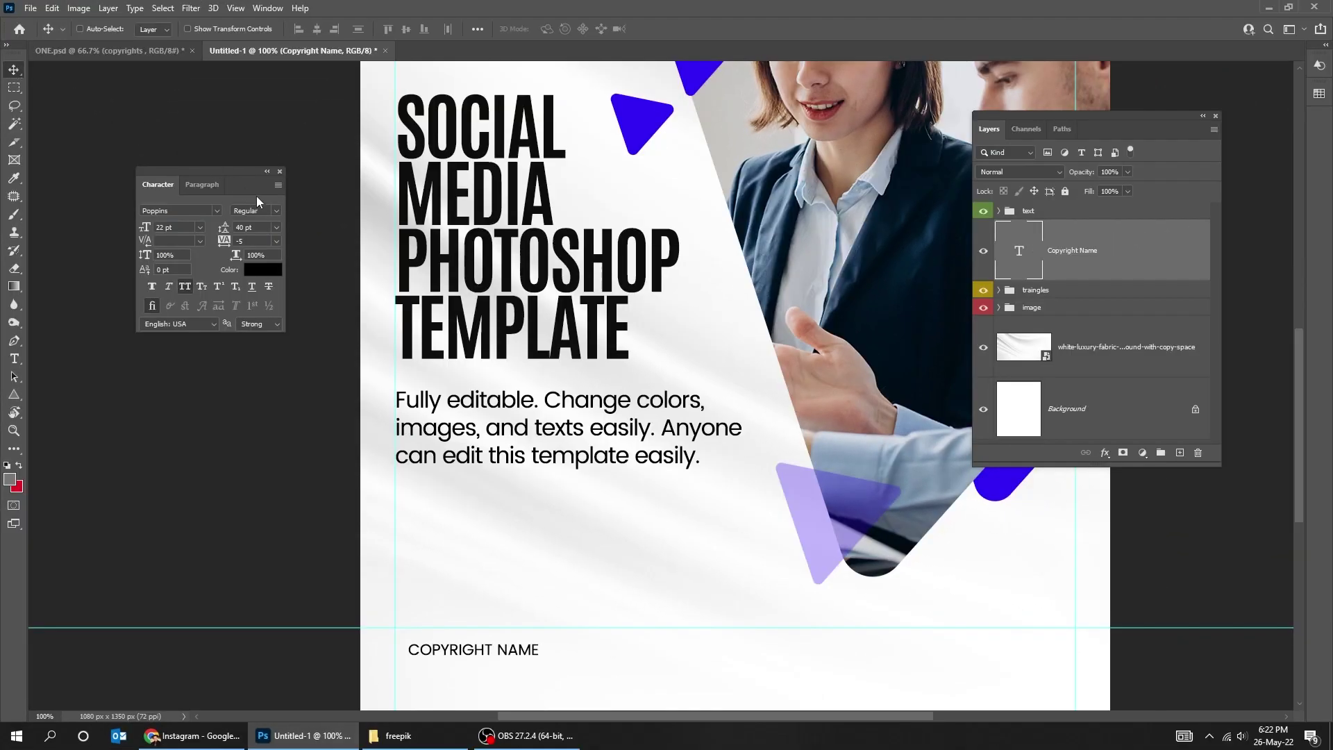
# Step: Make the footer Poppins Medium, align it to the left guide and duplicate it below
pyautogui.click(274, 212)
pyautogui.click(282, 258)
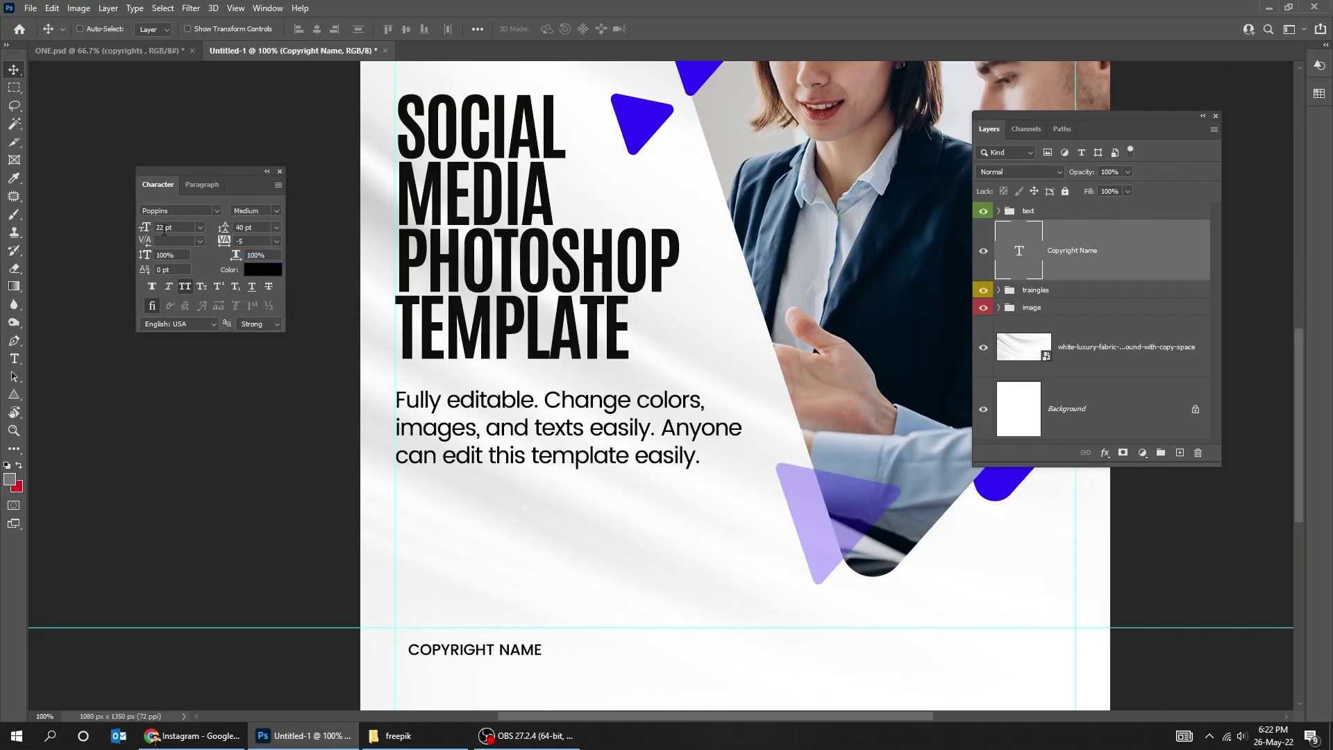
pyautogui.moveTo(475, 653); pyautogui.dragTo(461, 660)
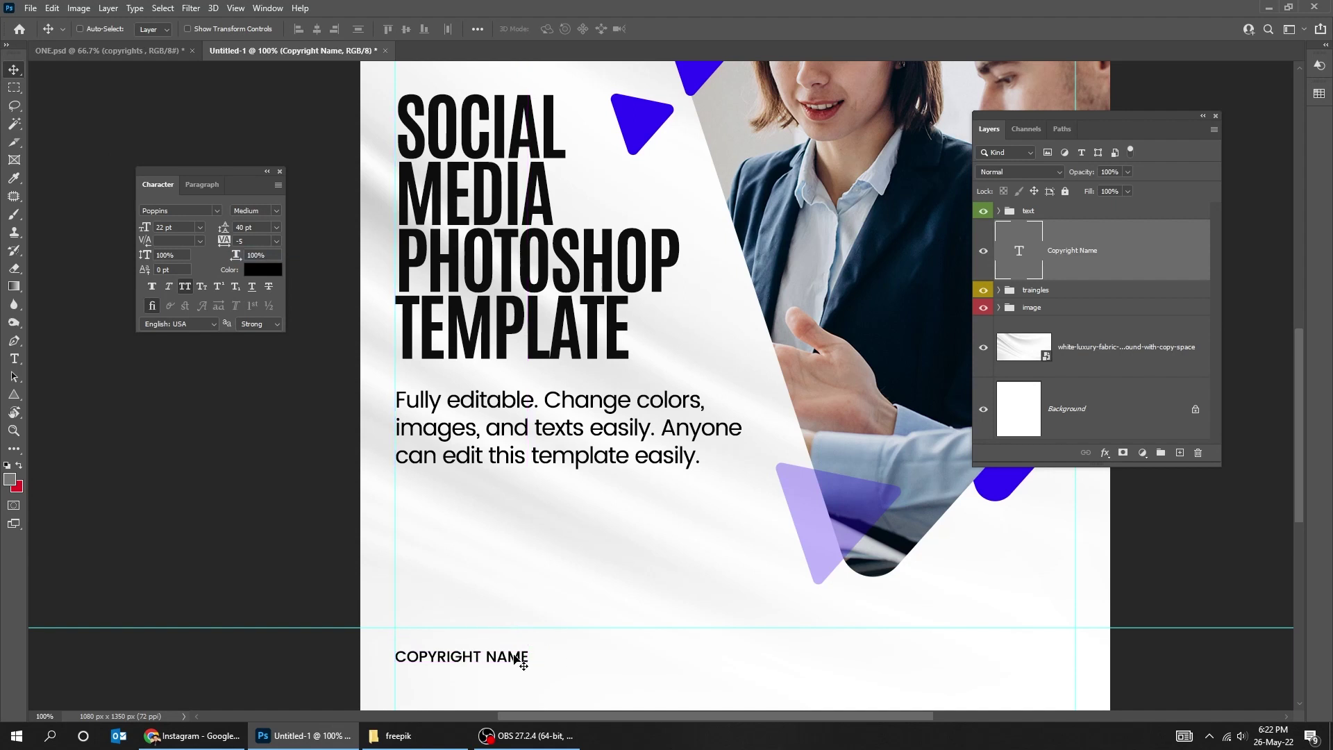
pyautogui.moveTo(501, 656); pyautogui.dragTo(494, 675)
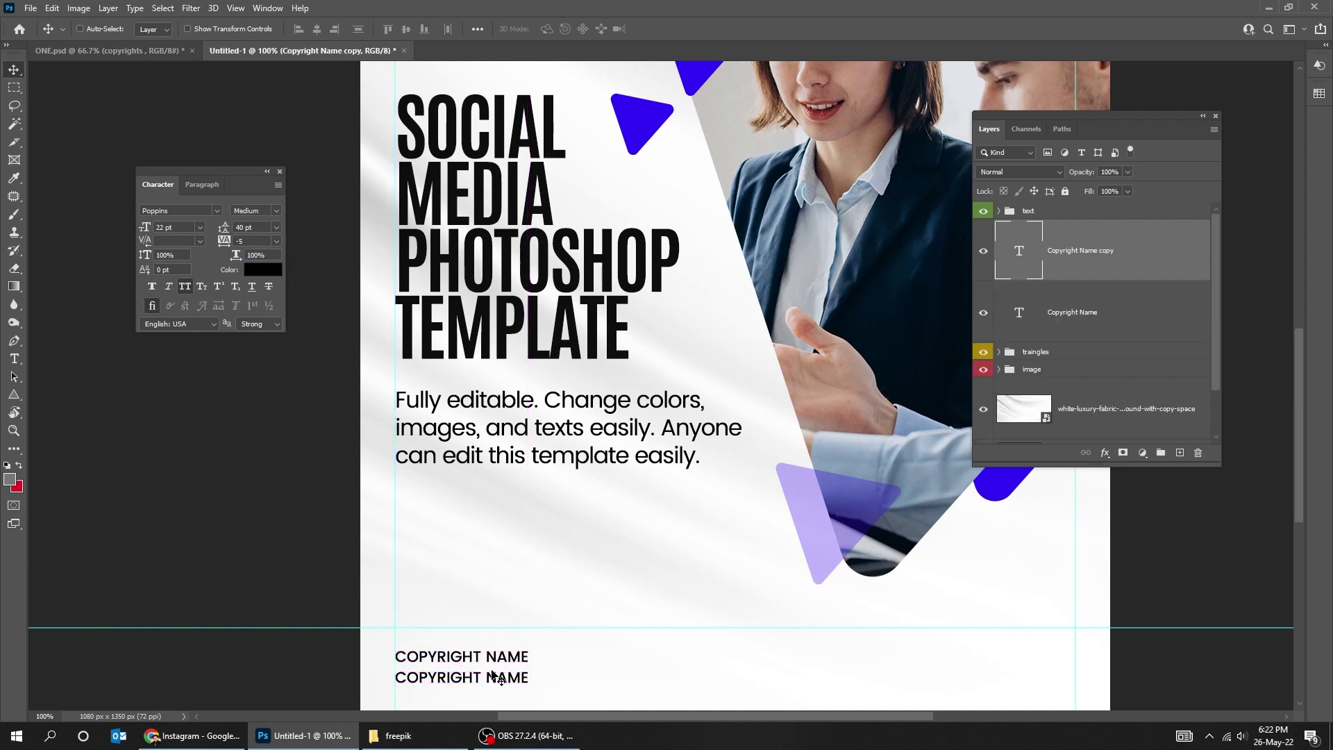
pyautogui.press('t')
pyautogui.tripleClick(468, 674)
pyautogui.write('WWW.YOURWEBSI')
pyautogui.press('BackSpace')
pyautogui.press('BackSpace')
pyautogui.press('BackSpace')
pyautogui.press('BackSpace')
pyautogui.write('O')
pyautogui.press('BackSpace')
pyautogui.write('ebsite name')
pyautogui.press('BackSpace')
pyautogui.press('BackSpace')
pyautogui.press('BackSpace')
pyautogui.press('BackSpace')
pyautogui.press('BackSpace')
pyautogui.write('name.com')
pyautogui.hotkey('ctrl', 'Return')
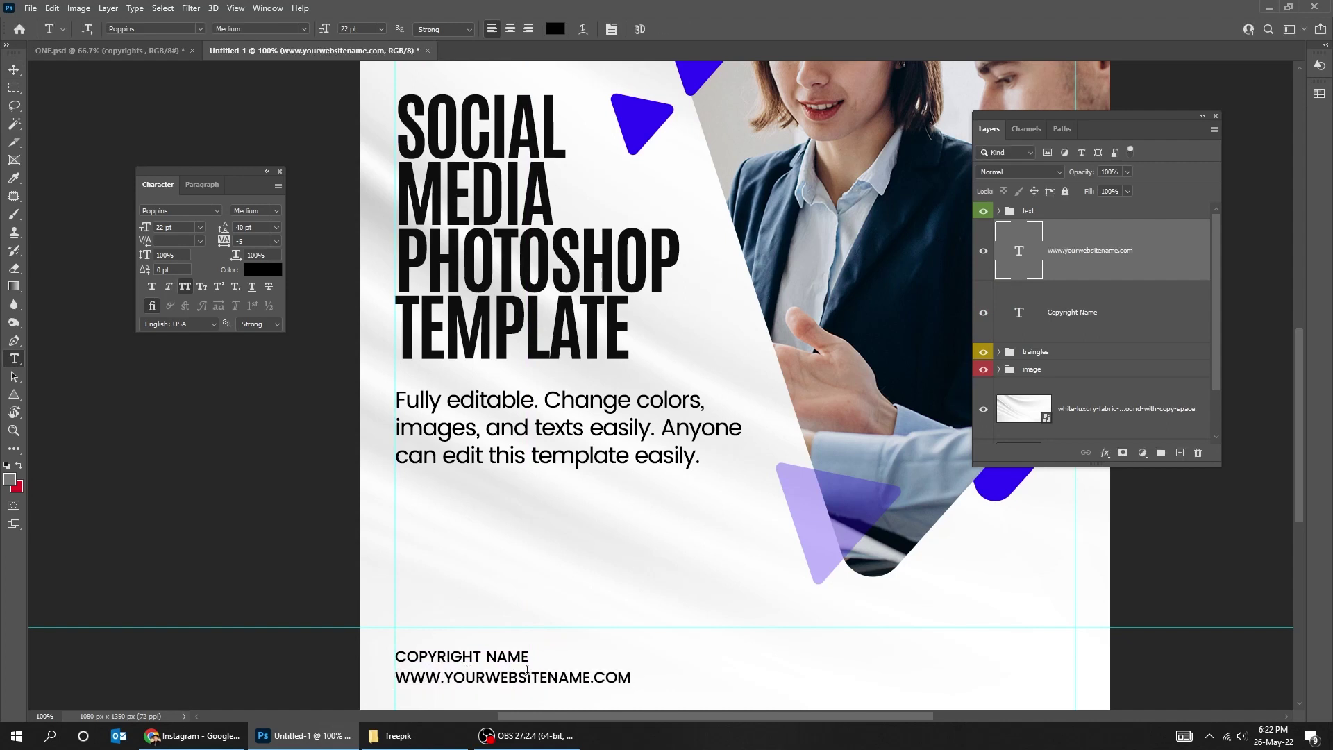
# Step: Give the website line tracking 50, Bold style and a 21 pt size
pyautogui.press('Return')
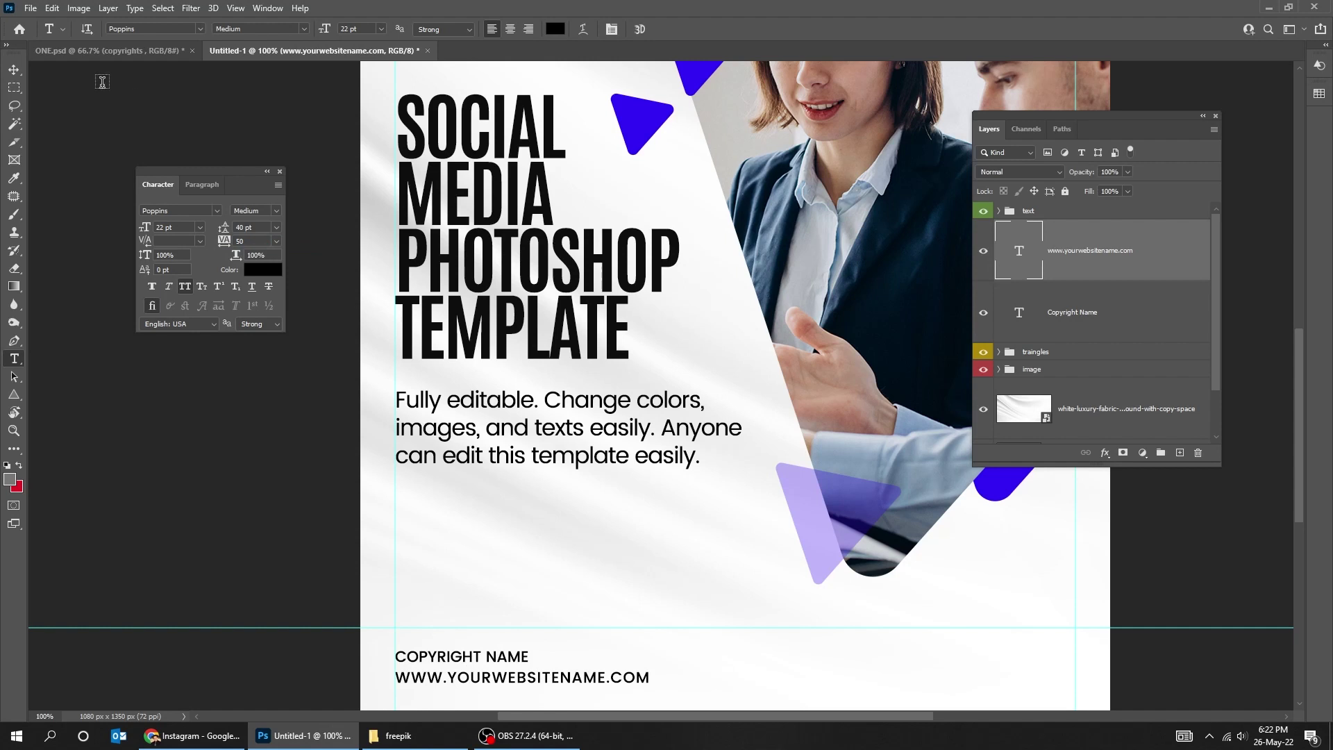
pyautogui.click(14, 69)
pyautogui.click(277, 210)
pyautogui.click(275, 279)
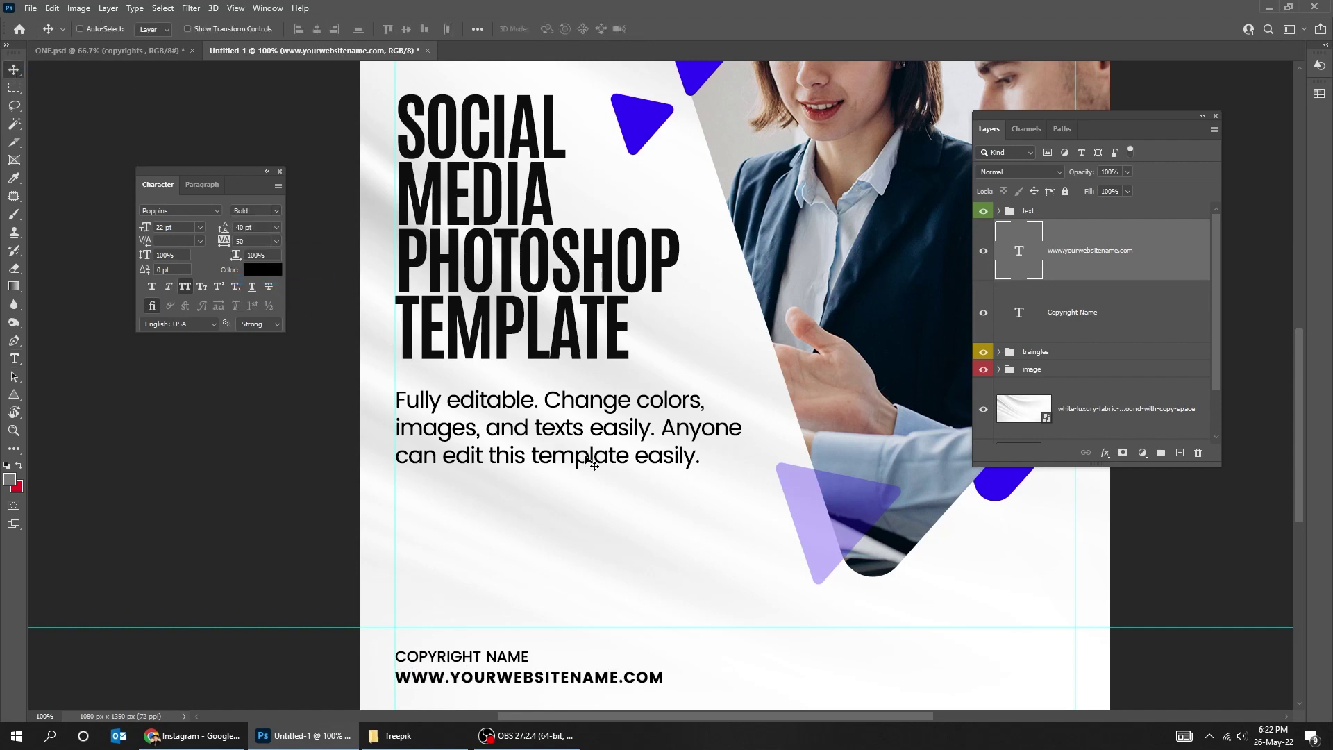
pyautogui.write('21')
pyautogui.press('Return')
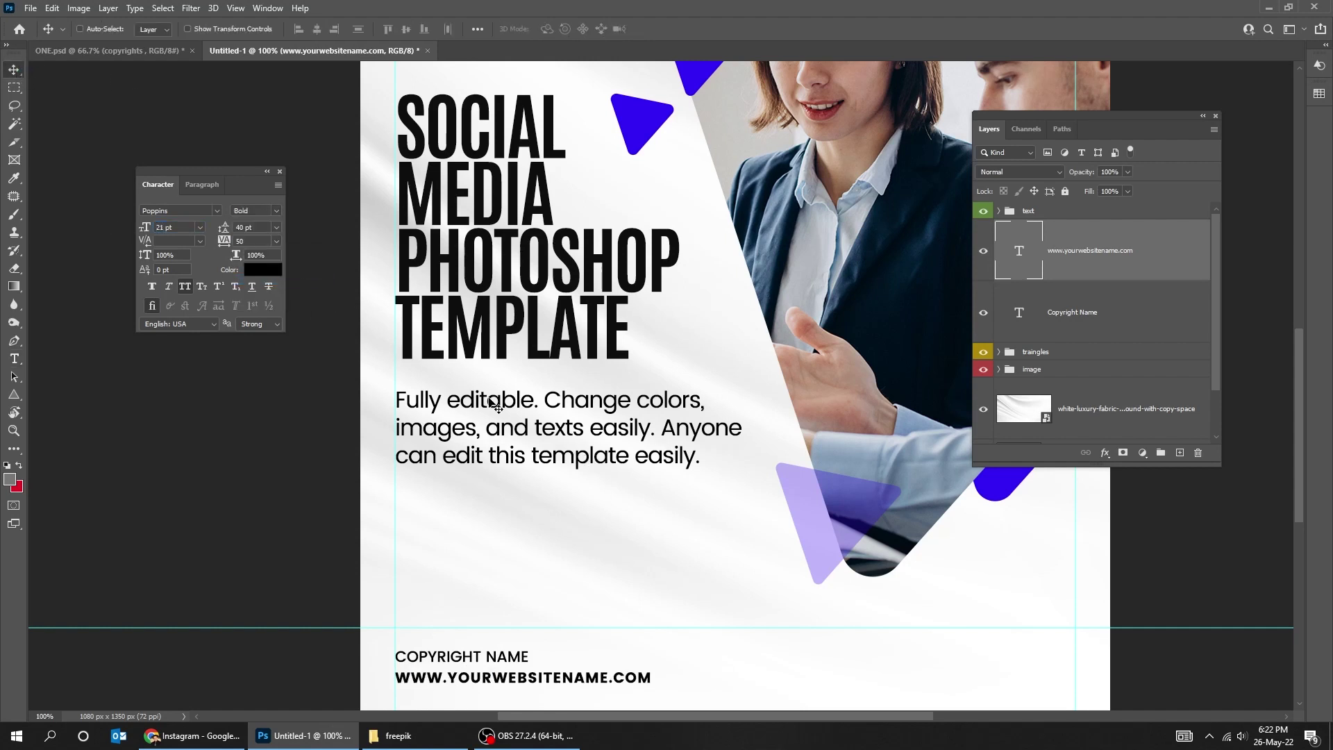
# Step: Group the Copyright Name and website layers as 'ciopyright' with a Blue colour label
pyautogui.click(1086, 300)
pyautogui.keyDown('shift'); pyautogui.click(1112, 250); pyautogui.keyUp('shift')
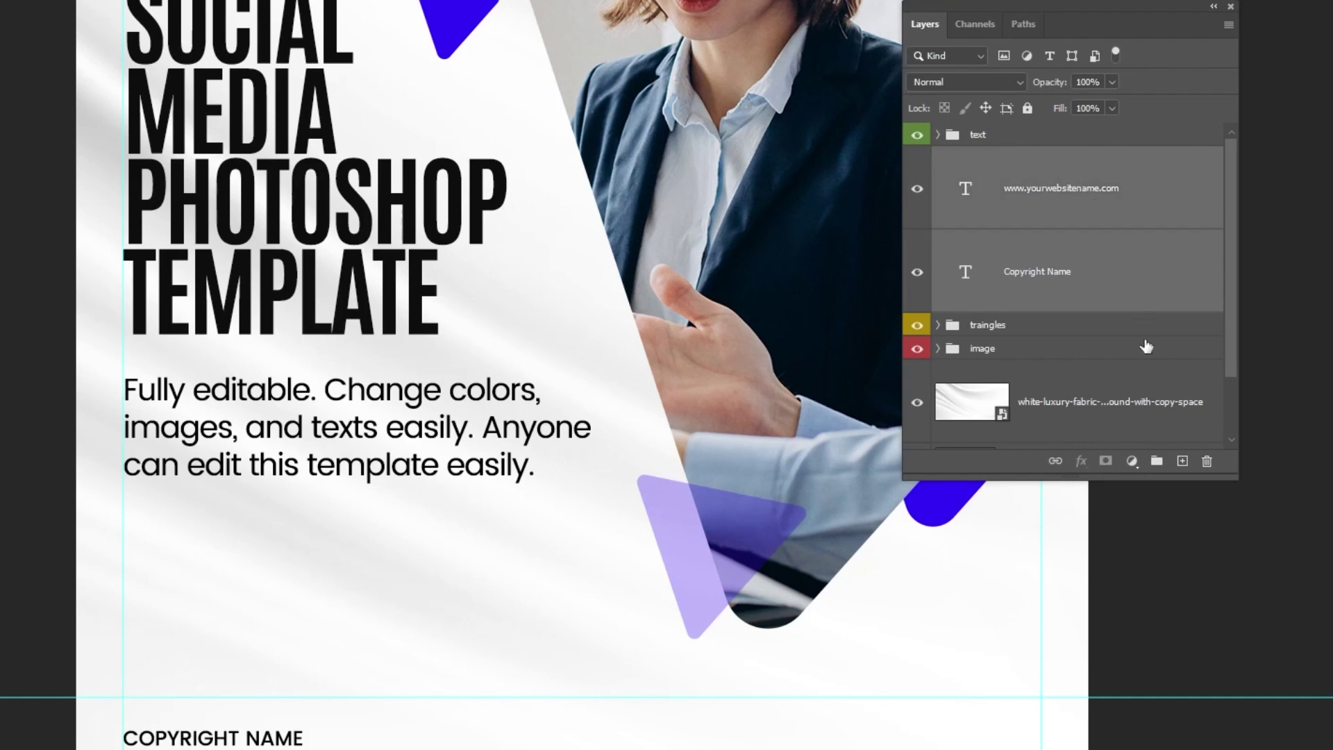
pyautogui.click(1158, 460)
pyautogui.doubleClick(986, 158)
pyautogui.write('c')
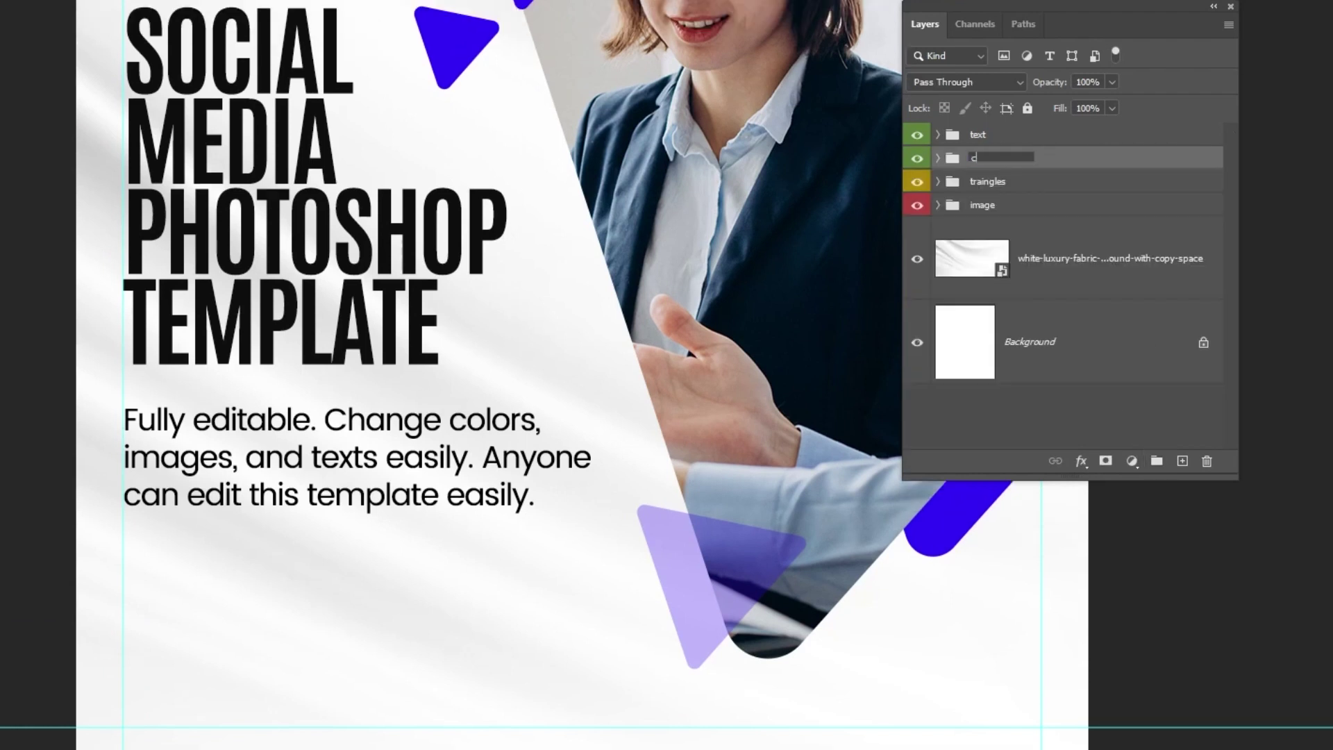
pyautogui.write('iopyright')
pyautogui.press('Return')
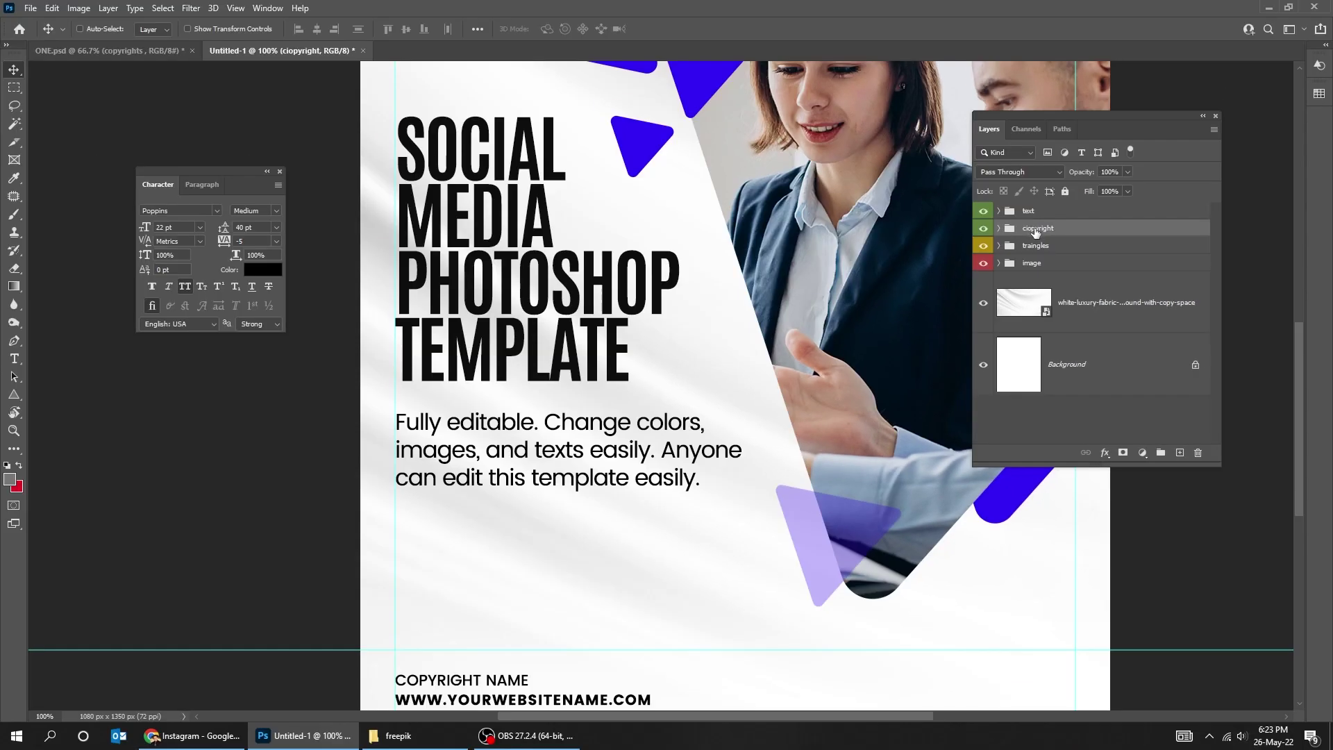
pyautogui.rightClick(1037, 227)
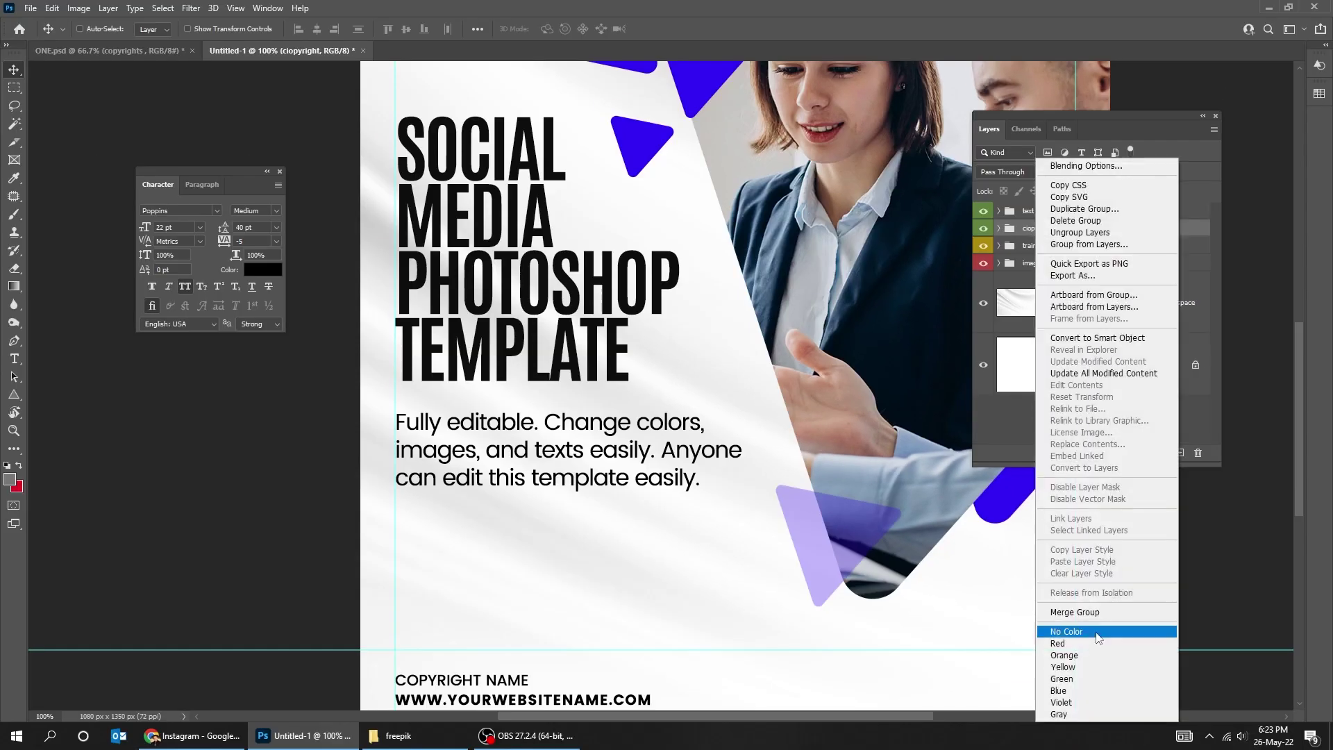
pyautogui.click(1061, 702)
# Step: Preview the full design without panels, then make the traingles group active
pyautogui.press('Tab')
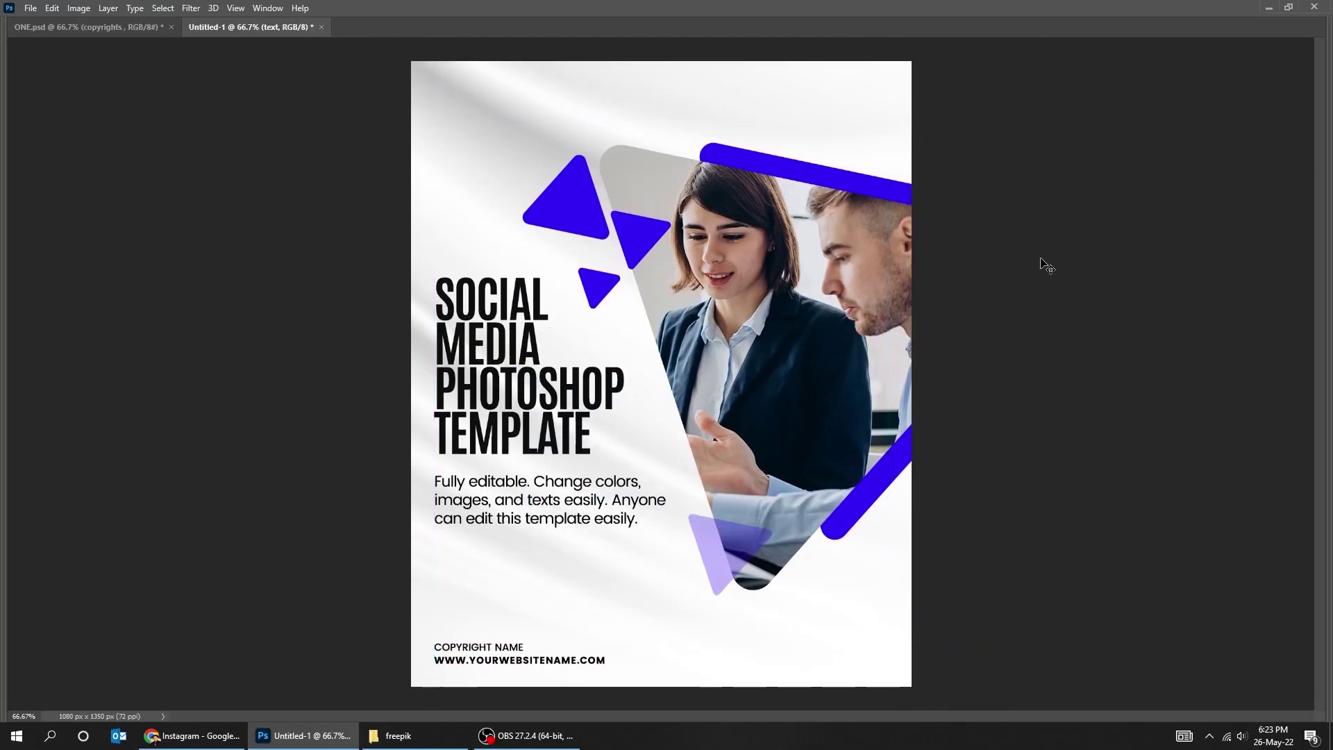
pyautogui.press('Tab')
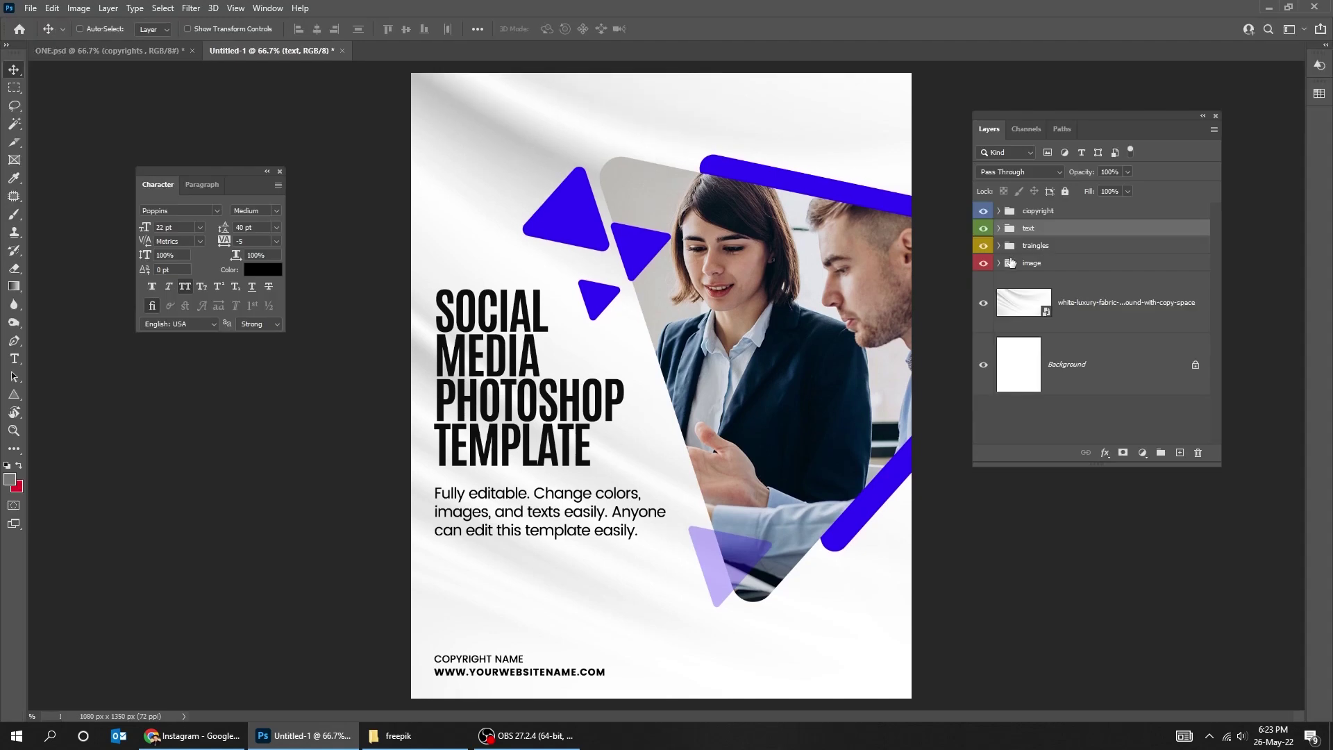
pyautogui.rightClick(650, 251)
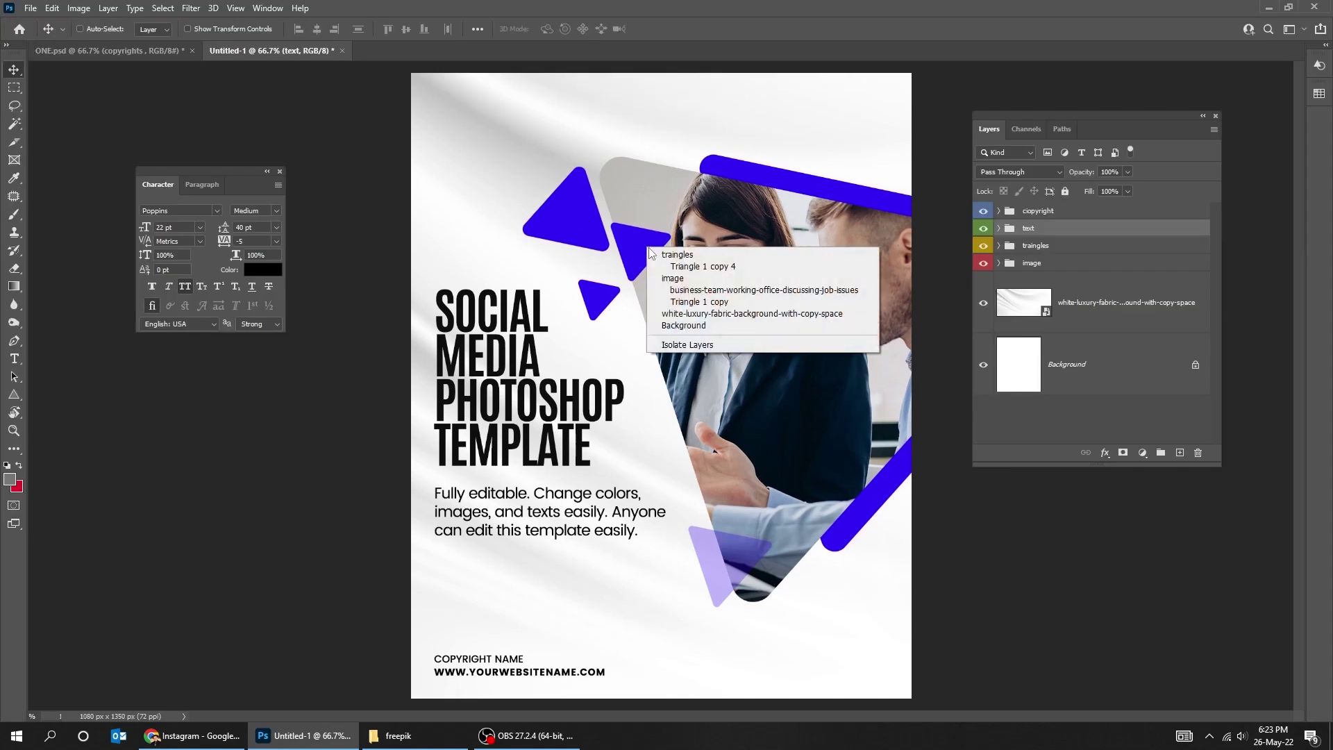
pyautogui.click(666, 256)
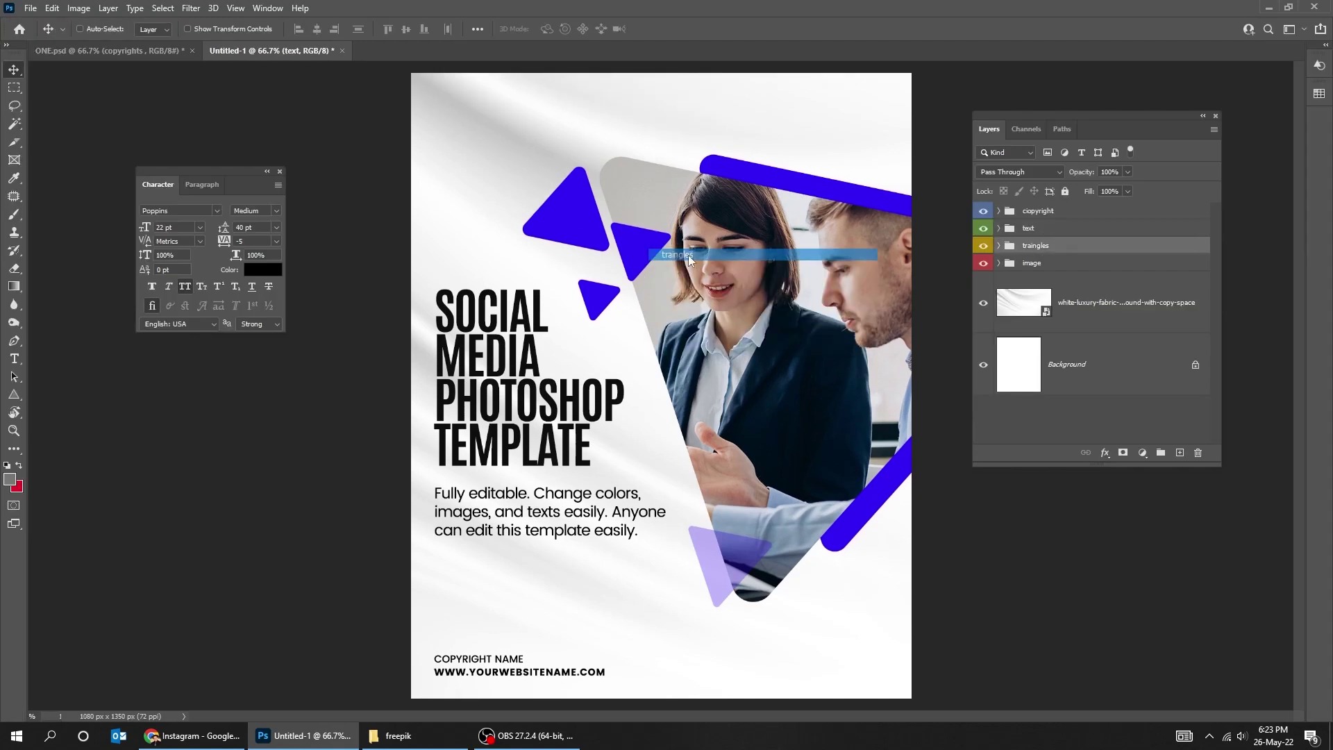
pyautogui.click(999, 245)
pyautogui.moveTo(1121, 130); pyautogui.dragTo(1165, 131)
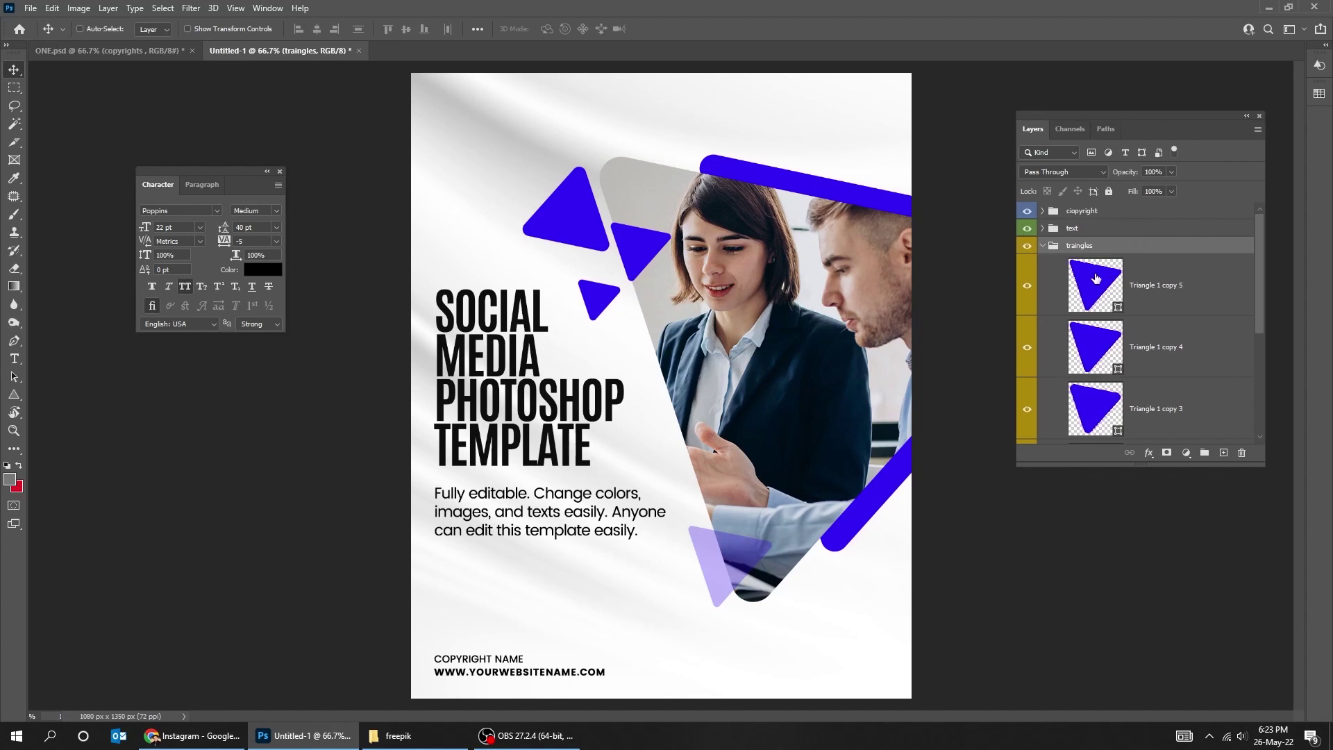
pyautogui.doubleClick(1095, 279)
pyautogui.moveTo(1157, 313); pyautogui.dragTo(1156, 272)
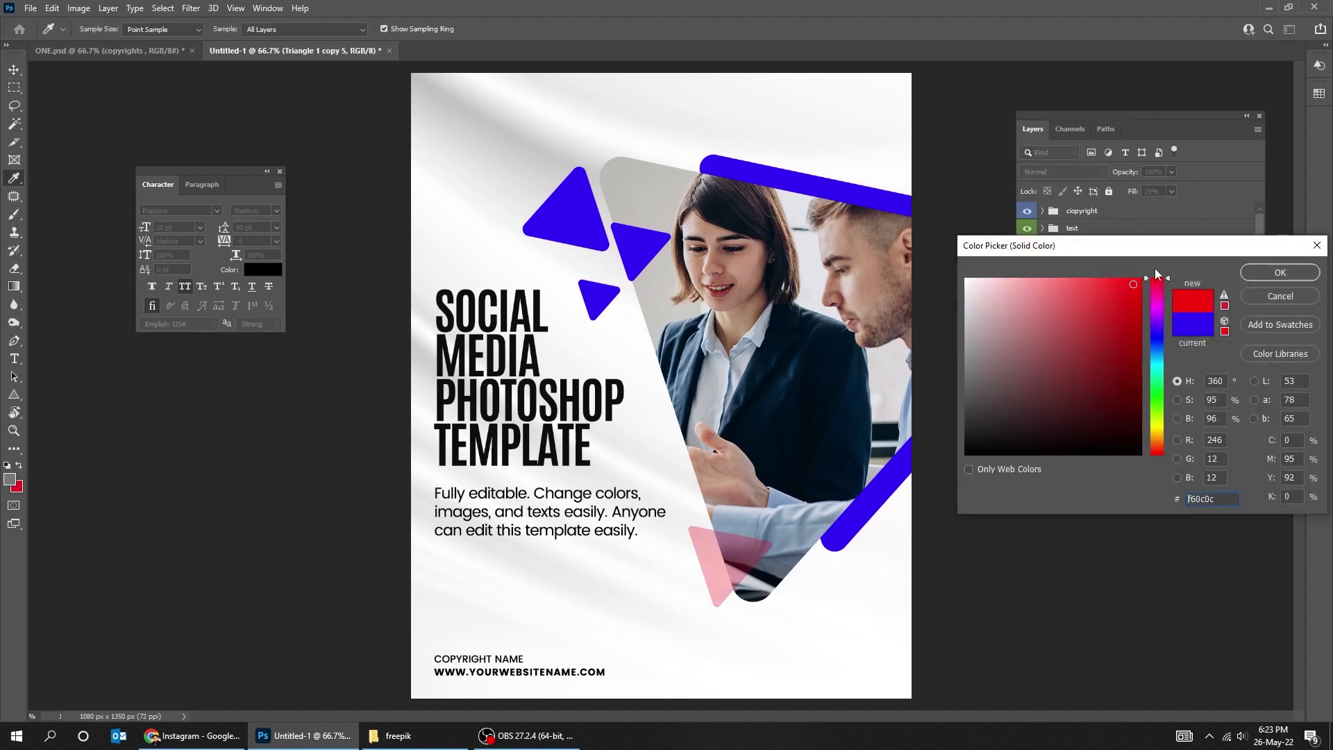
pyautogui.click(1281, 272)
pyautogui.click(1095, 347)
pyautogui.doubleClick(1094, 347)
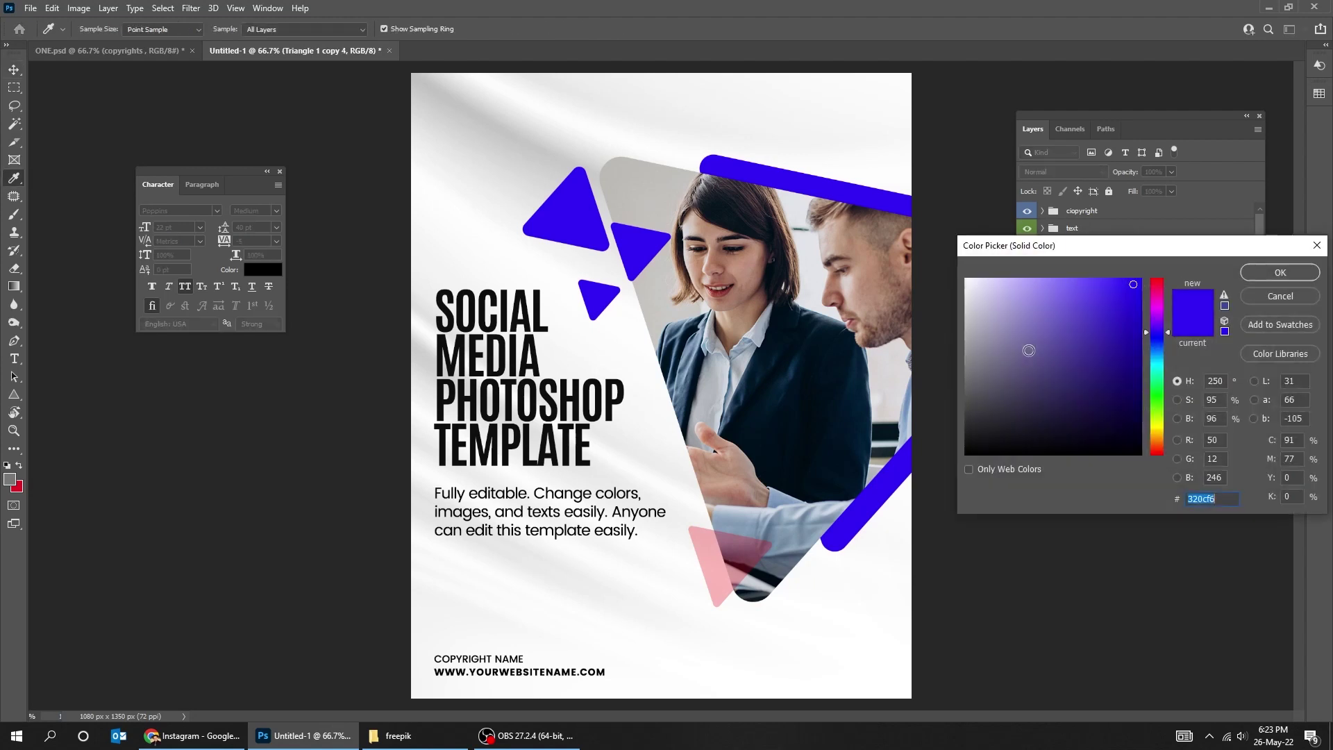
pyautogui.moveTo(1157, 316); pyautogui.dragTo(1157, 279)
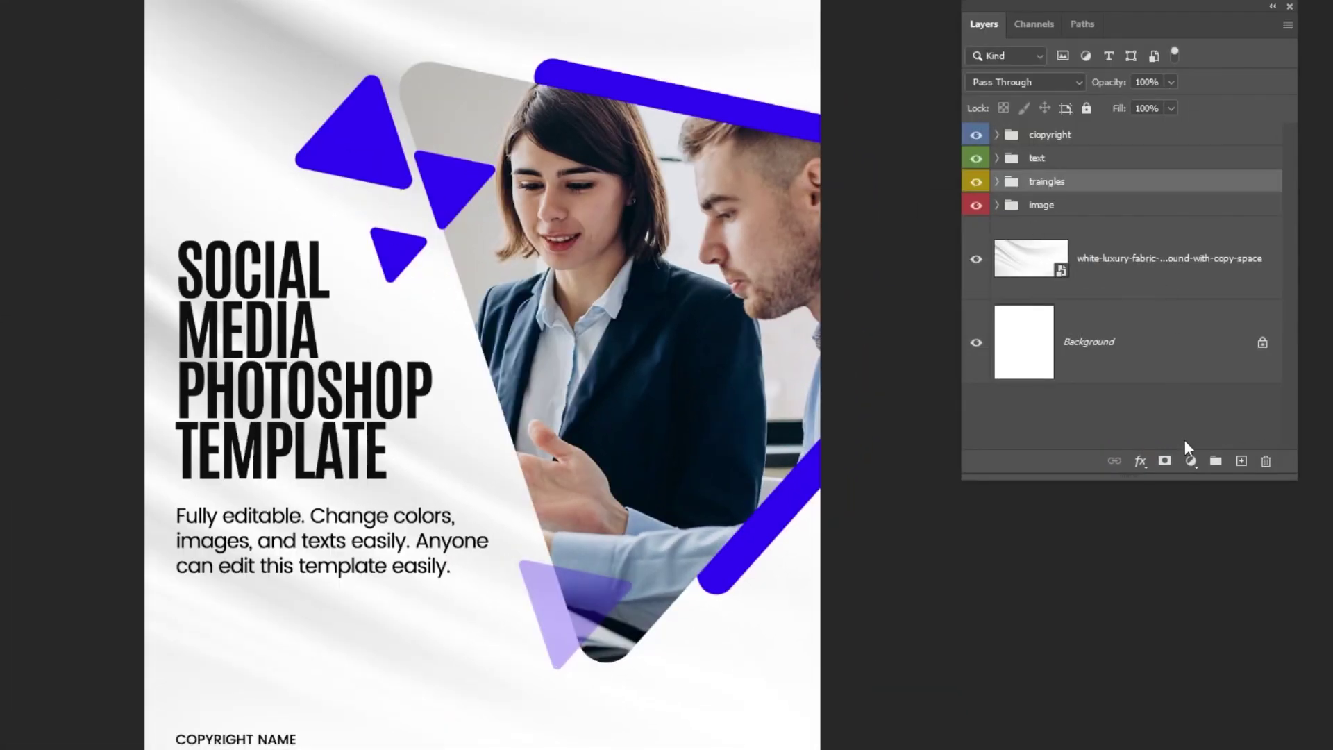
# Step: Add a red Solid Color fill layer clipped to the traingles group
pyautogui.click(1191, 461)
pyautogui.click(1213, 484)
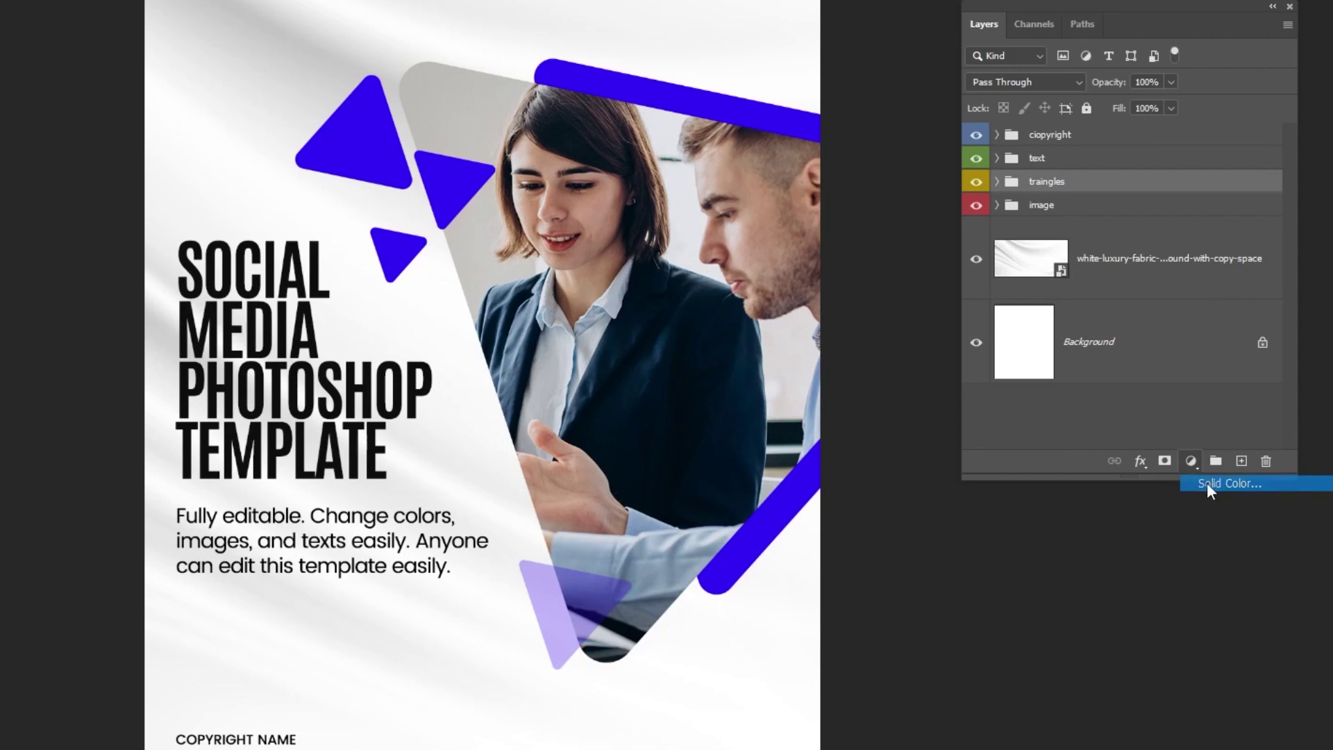
pyautogui.moveTo(1056, 345); pyautogui.dragTo(1143, 221)
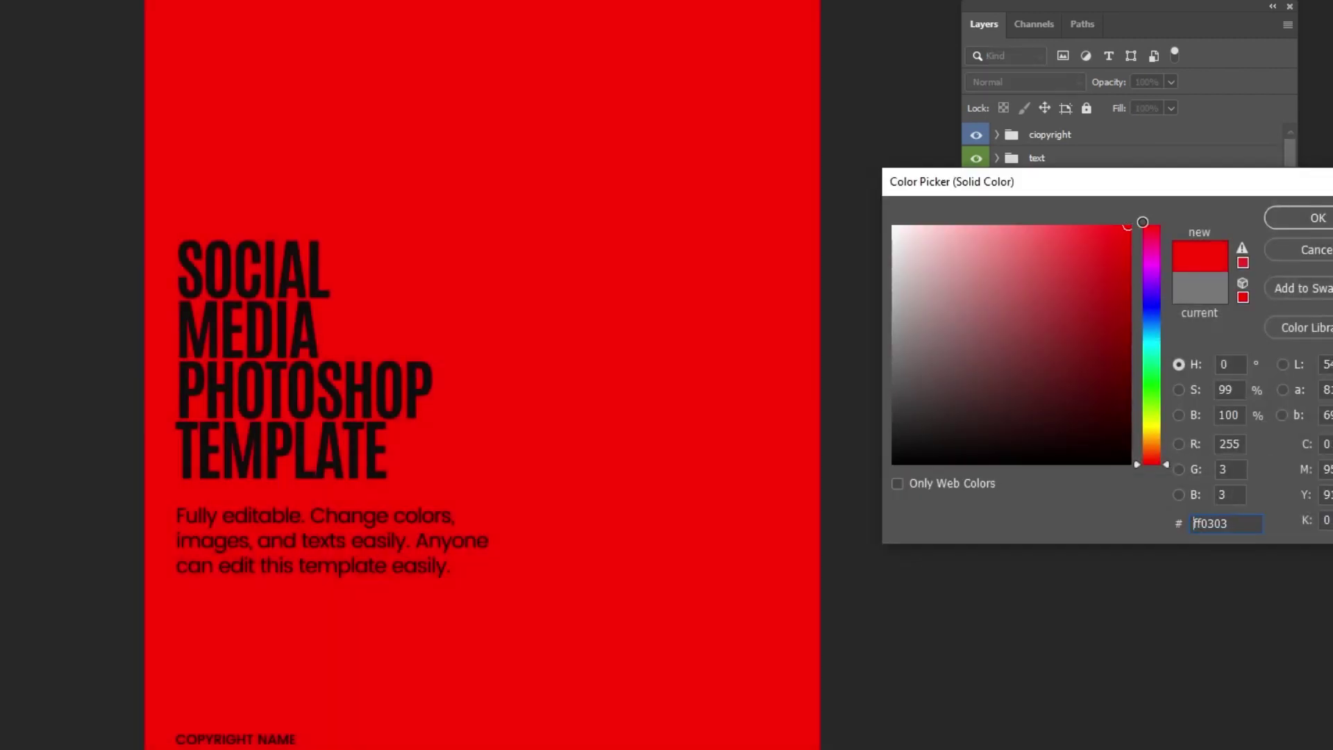
pyautogui.click(1316, 221)
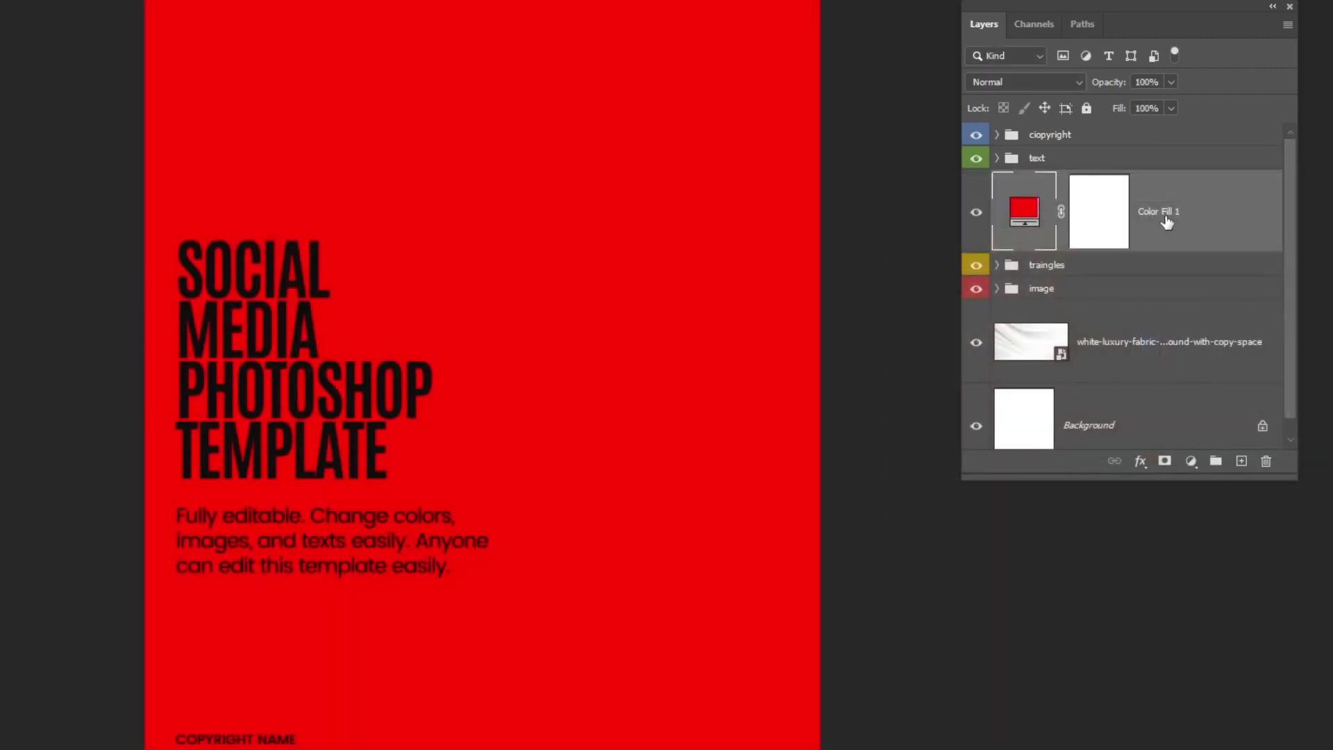
pyautogui.rightClick(1167, 220)
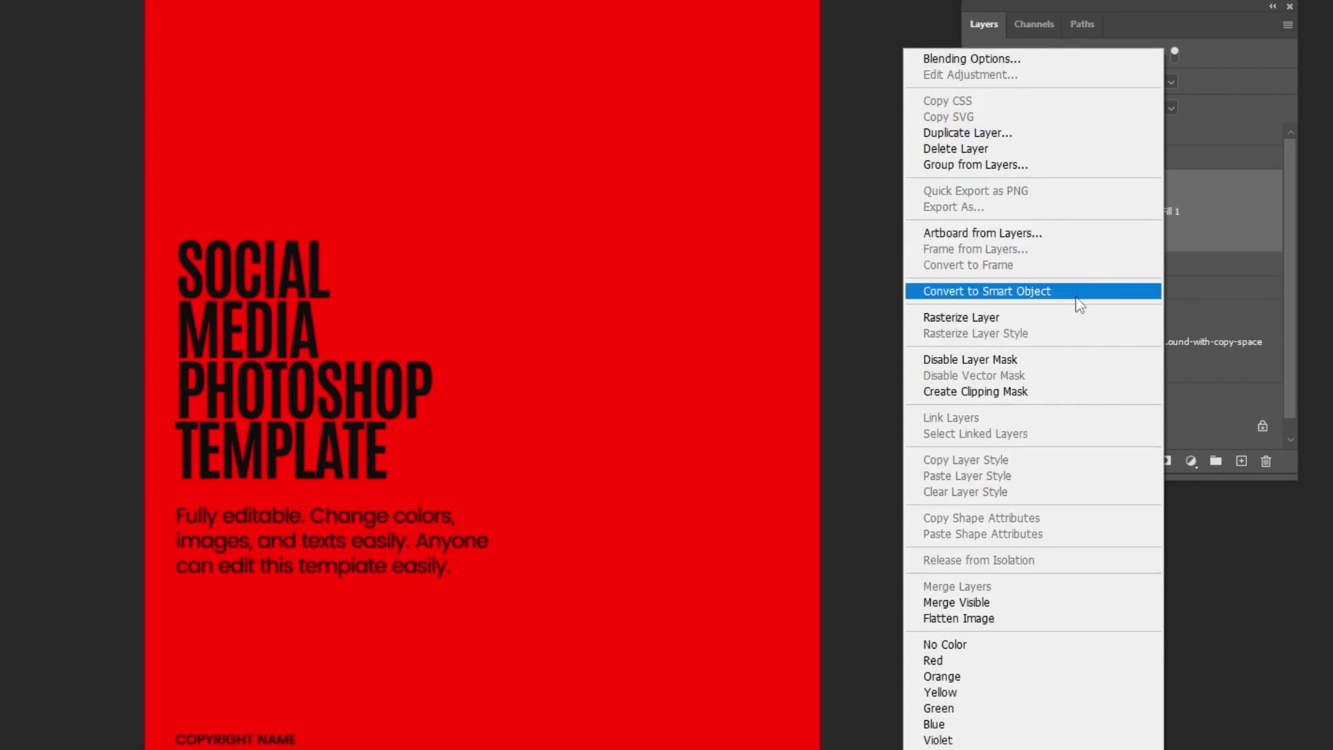
pyautogui.click(1060, 393)
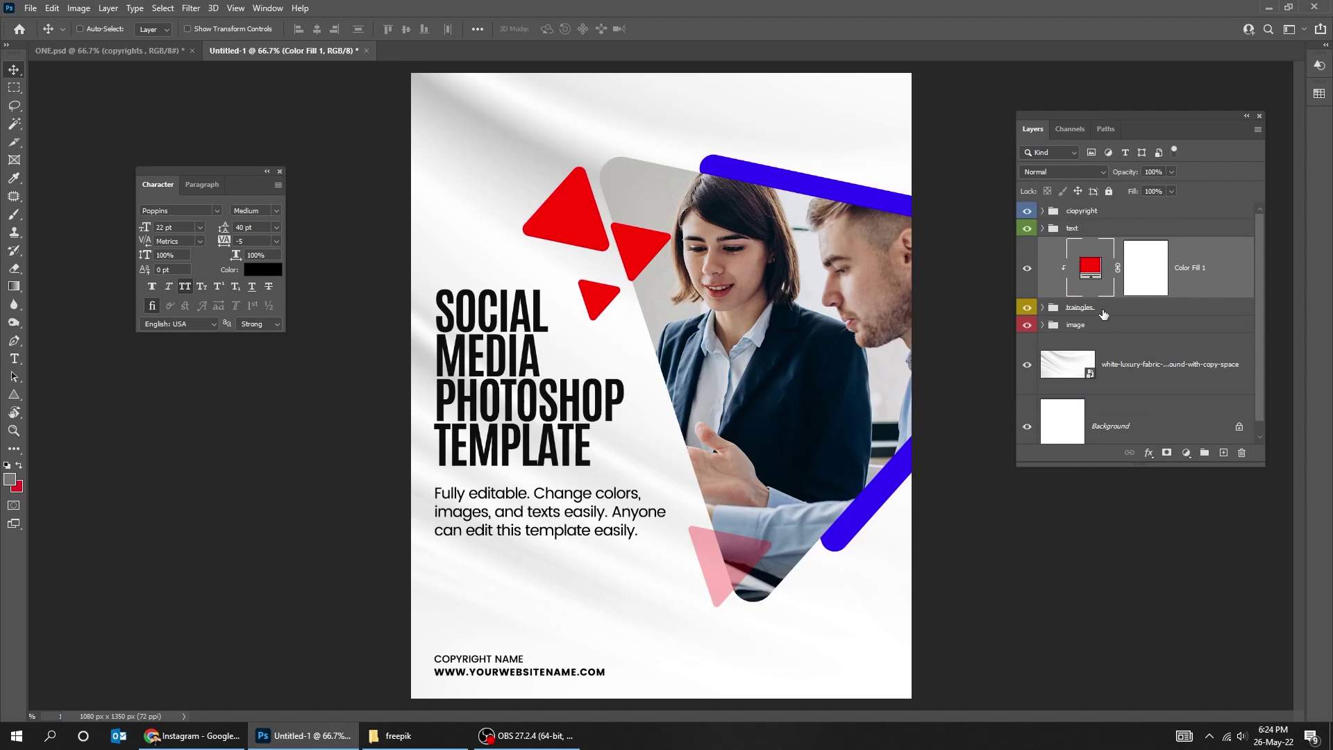
# Step: Compare the red fill with the original and preview other colours, keeping red
pyautogui.click(1027, 269)
pyautogui.doubleClick(1090, 267)
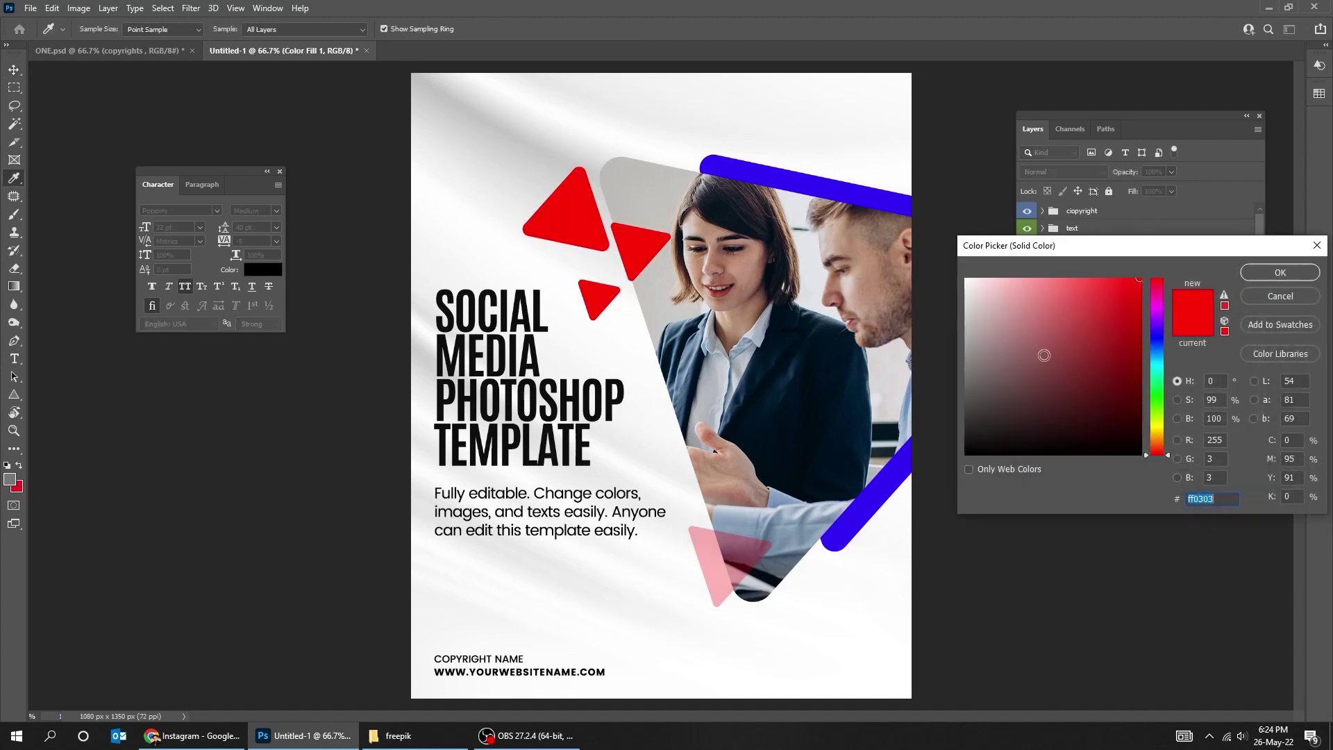
pyautogui.moveTo(1167, 352)
pyautogui.mouseDown()
pyautogui.moveTo(1164, 411)
pyautogui.moveTo(1166, 318)
pyautogui.moveTo(1155, 364)
pyautogui.mouseUp()
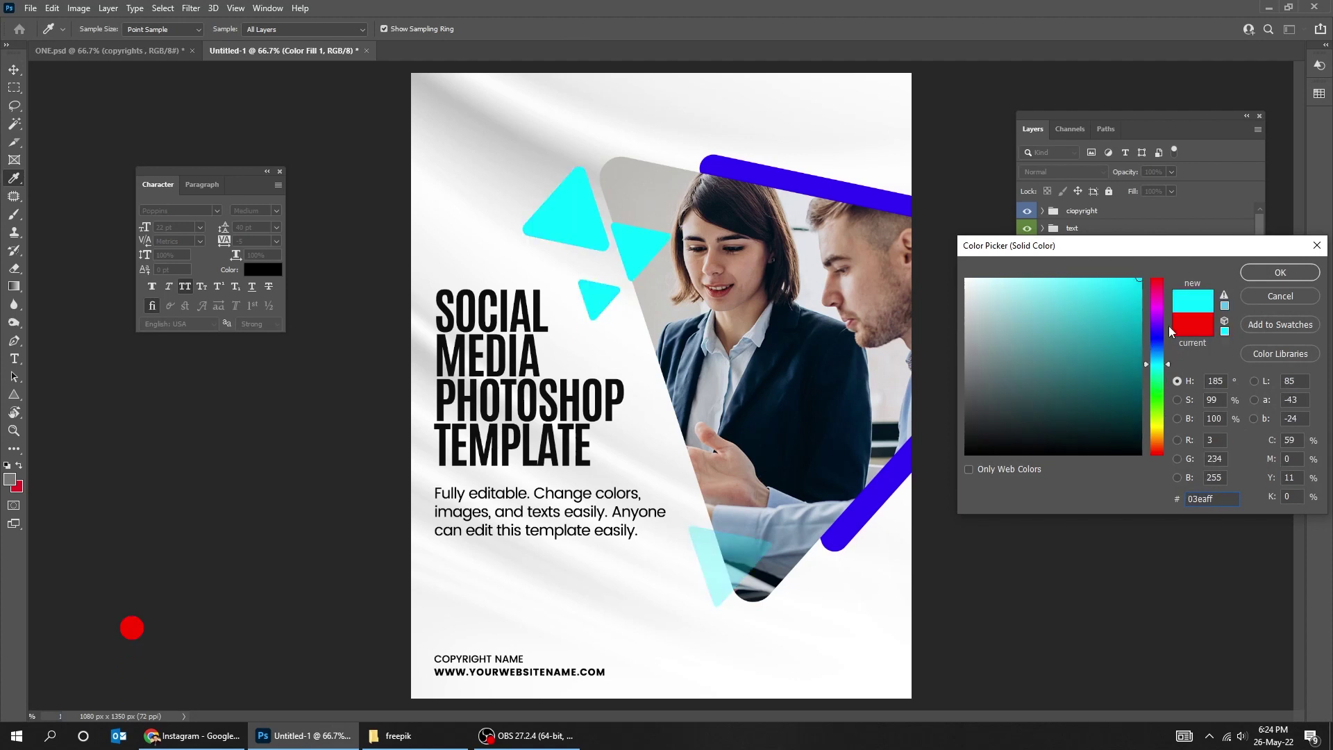
pyautogui.click(1266, 295)
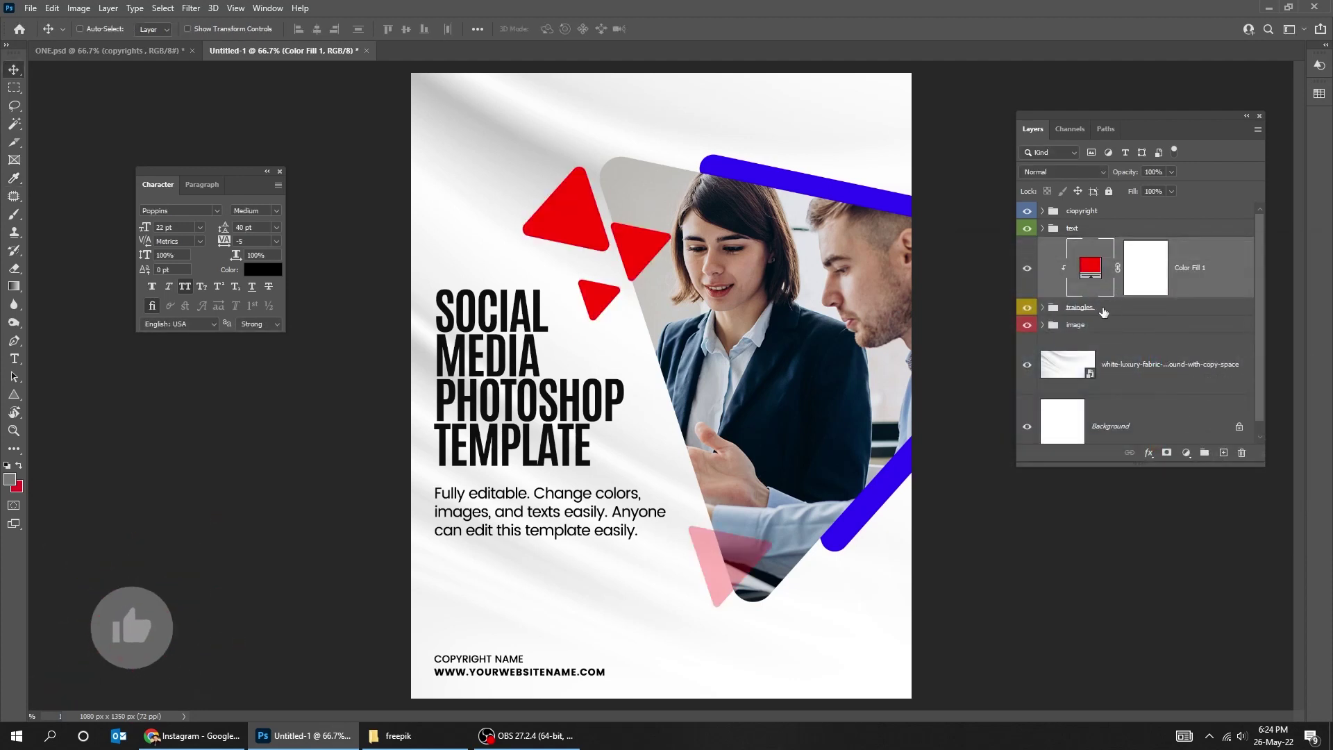
# Step: Expand the image group and inspect the Triangle 1 copy and Triangle 1 layers
pyautogui.click(1103, 309)
pyautogui.click(1076, 324)
pyautogui.click(1043, 324)
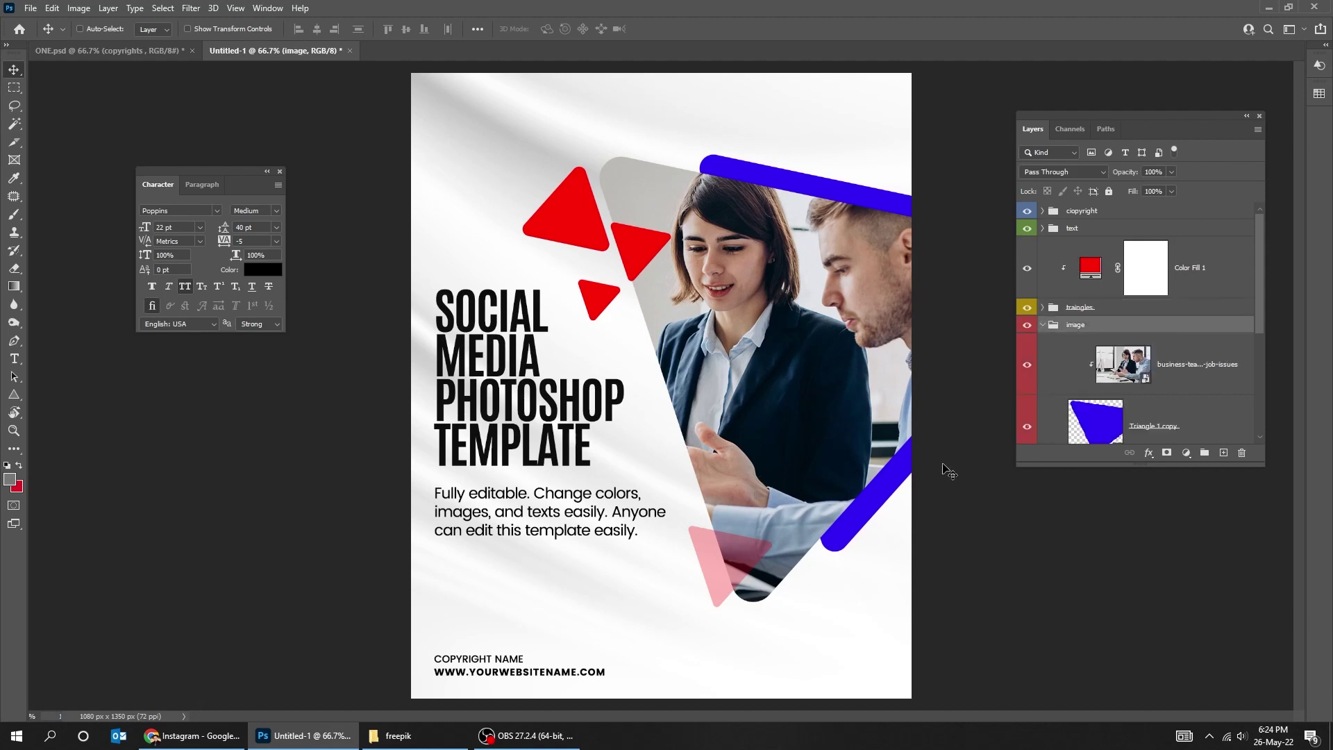
pyautogui.scroll(-5, 1163, 394)
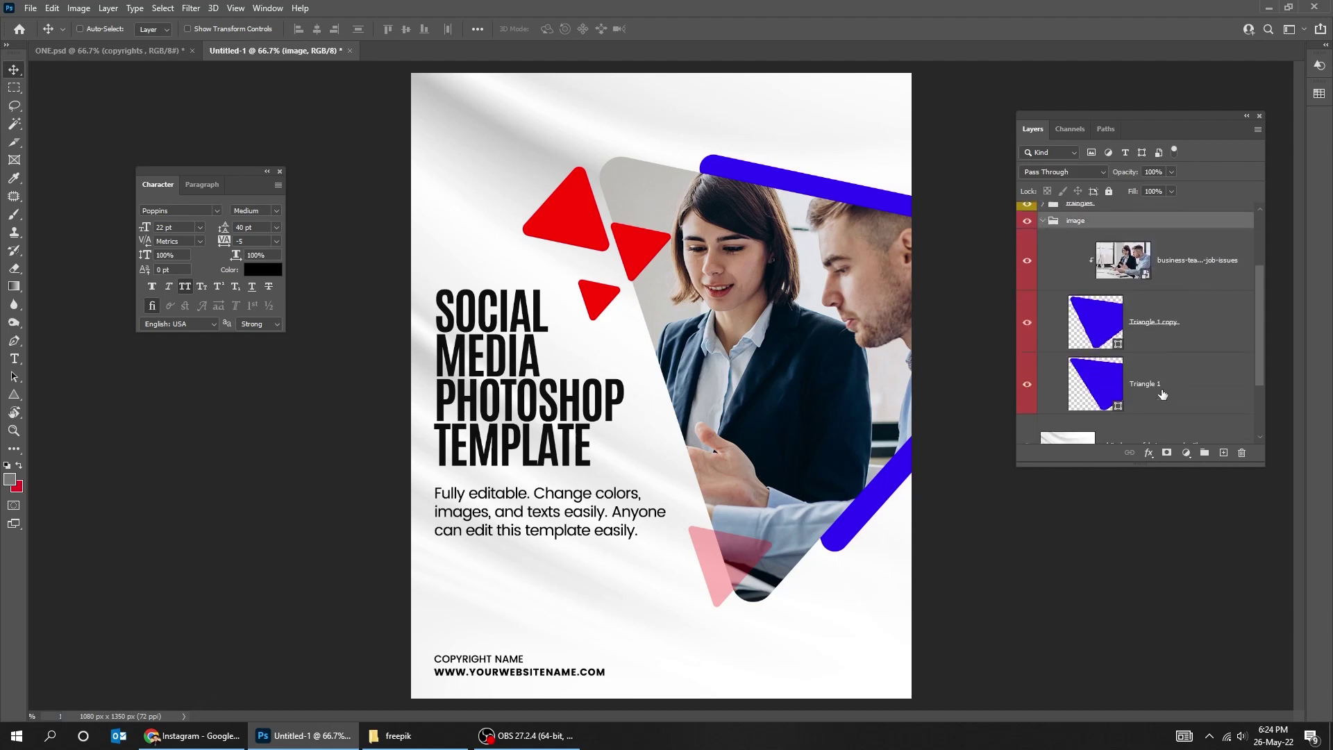
pyautogui.click(1037, 313)
pyautogui.click(1027, 305)
pyautogui.click(1027, 306)
pyautogui.click(1150, 362)
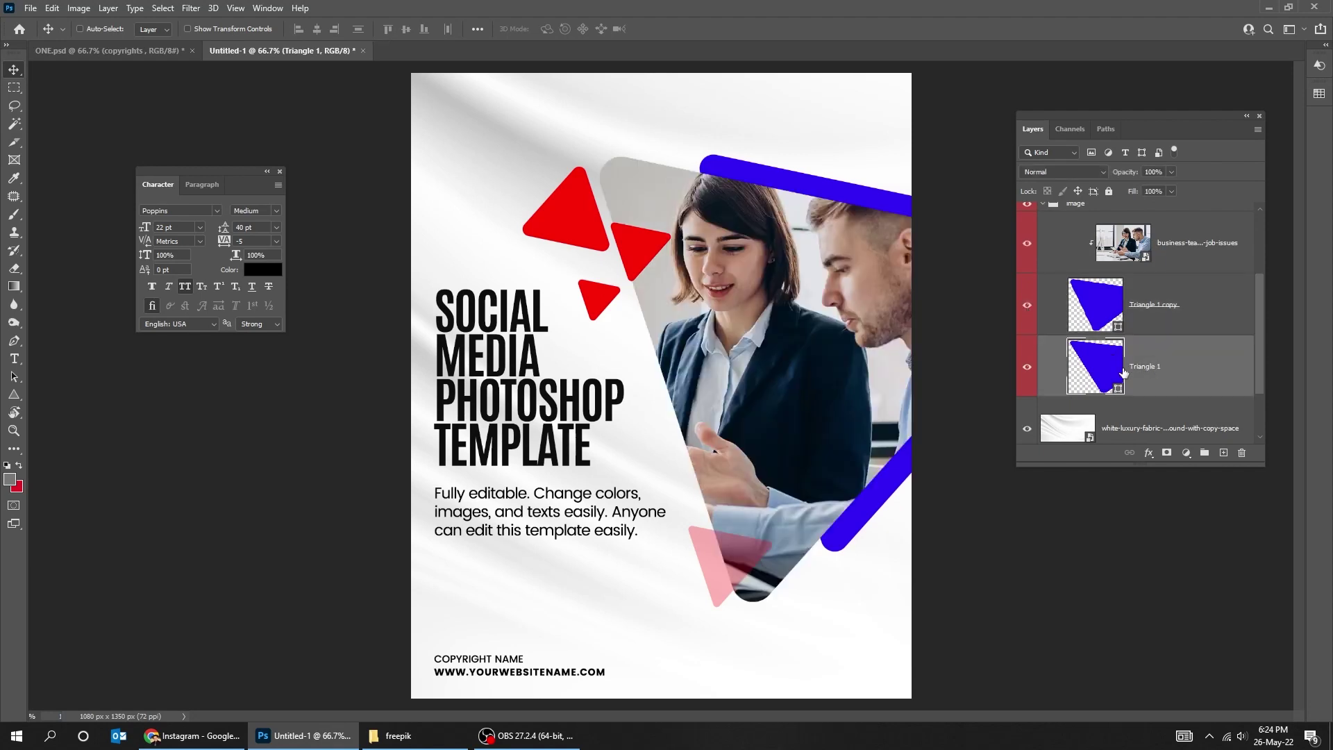